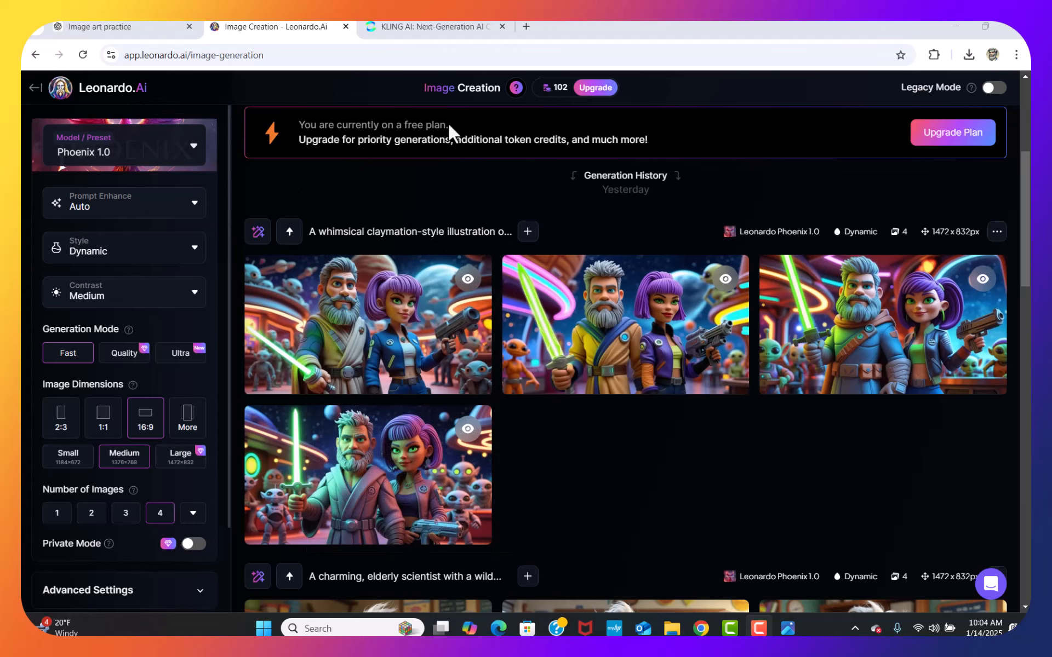
- Switch to the ChatGPT "Image art practice" conversation, leave the enlarged image and find the restaurant photo with the 5-second animation prompt
left_click(155, 30)
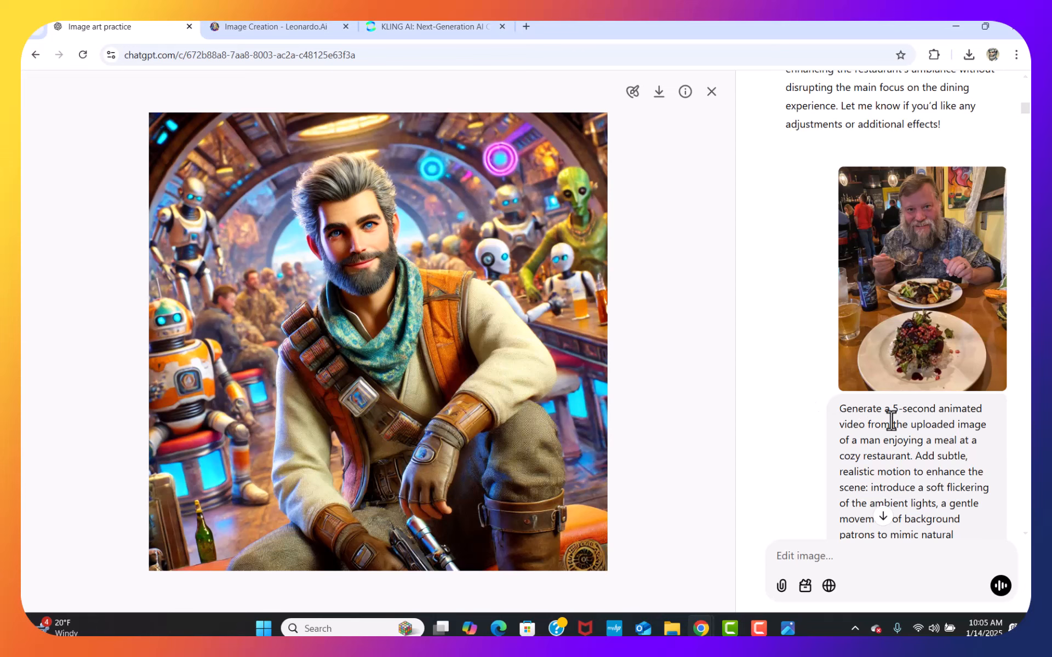
left_click(711, 92)
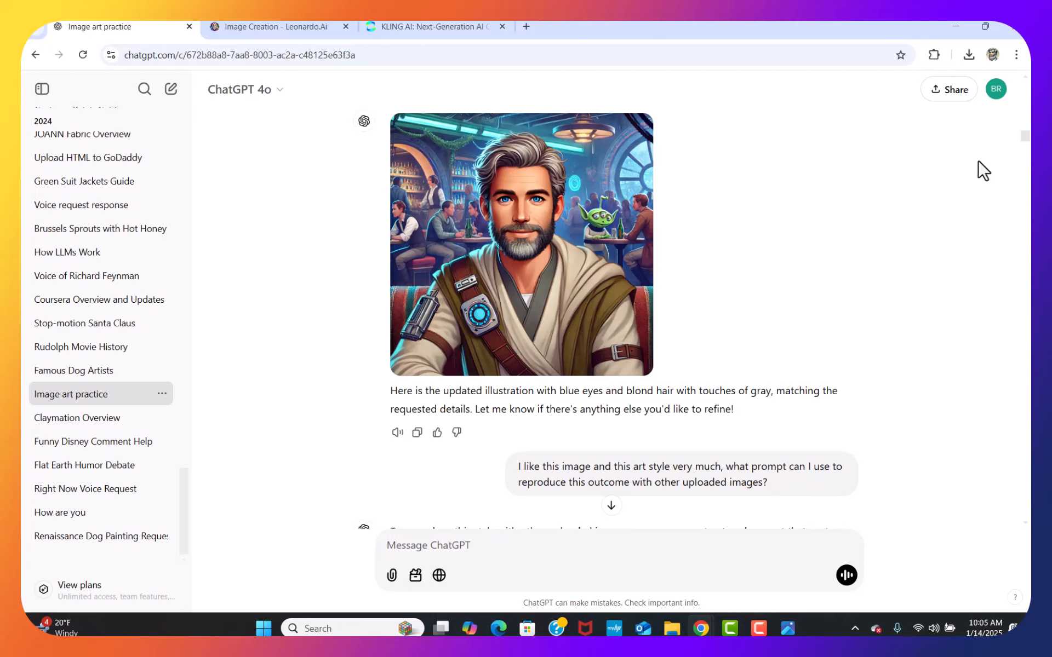
scroll(1026, 87, "up", 15)
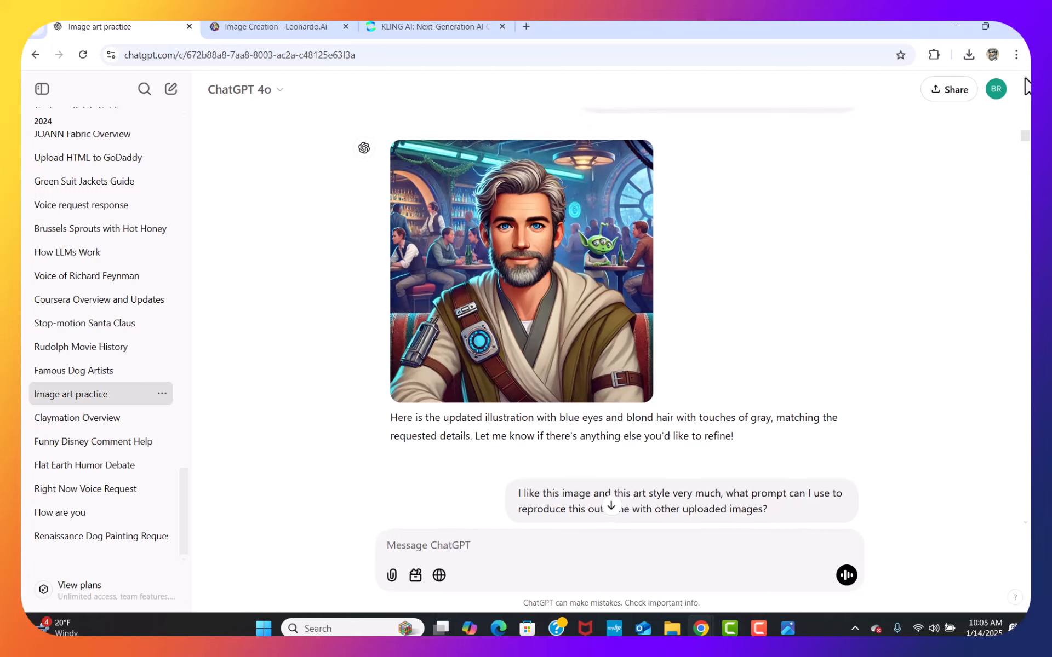
scroll(1026, 88, "up", 15)
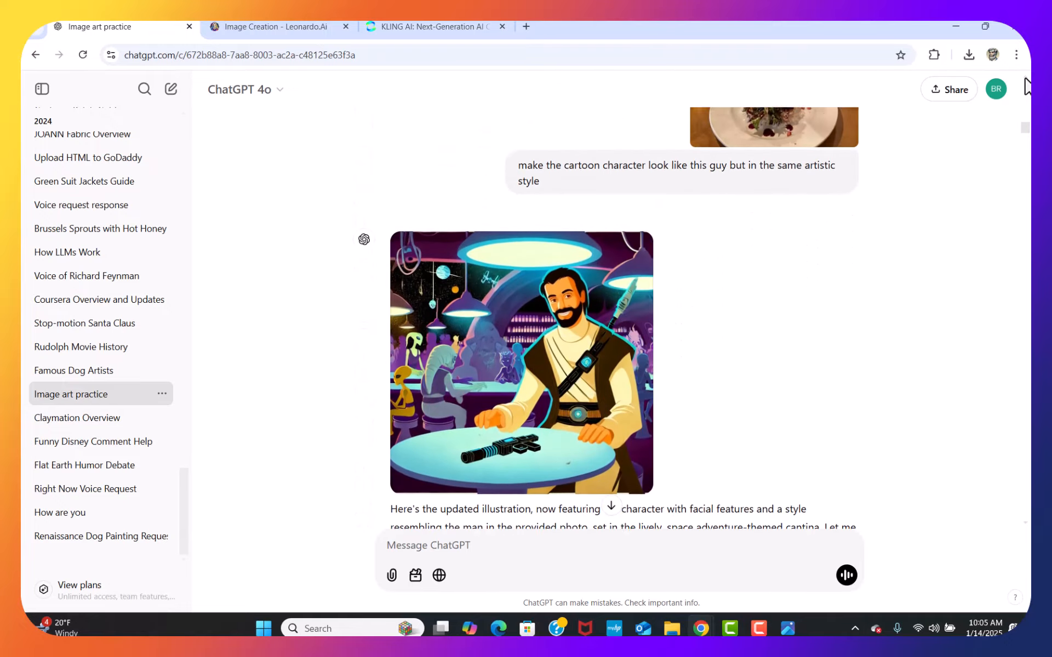
scroll(1026, 88, "up", 15)
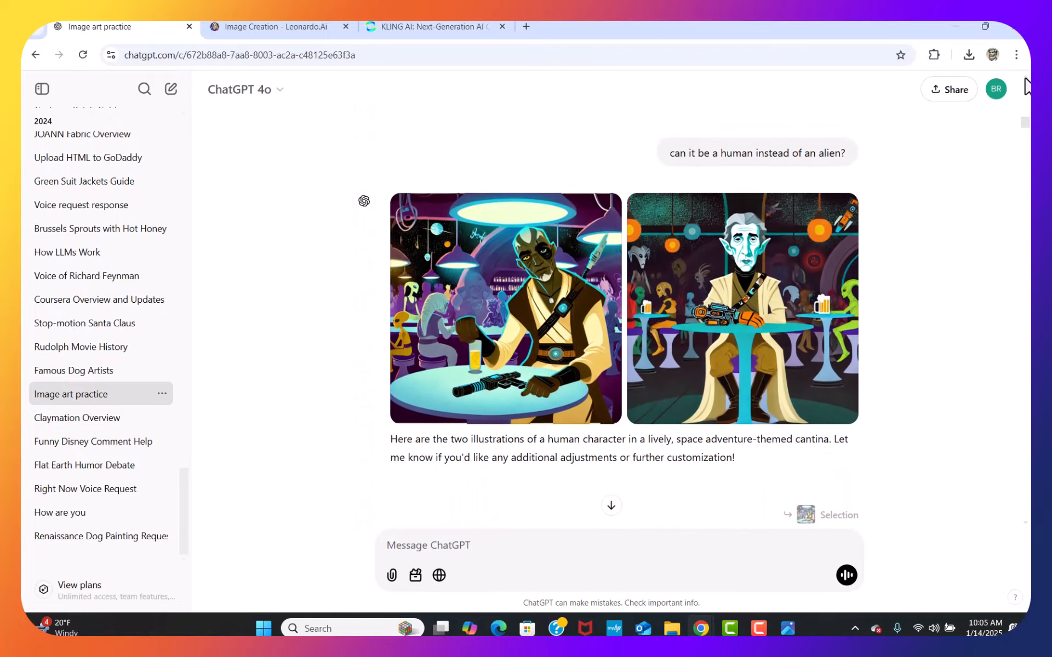
scroll(1026, 88, "up", 12)
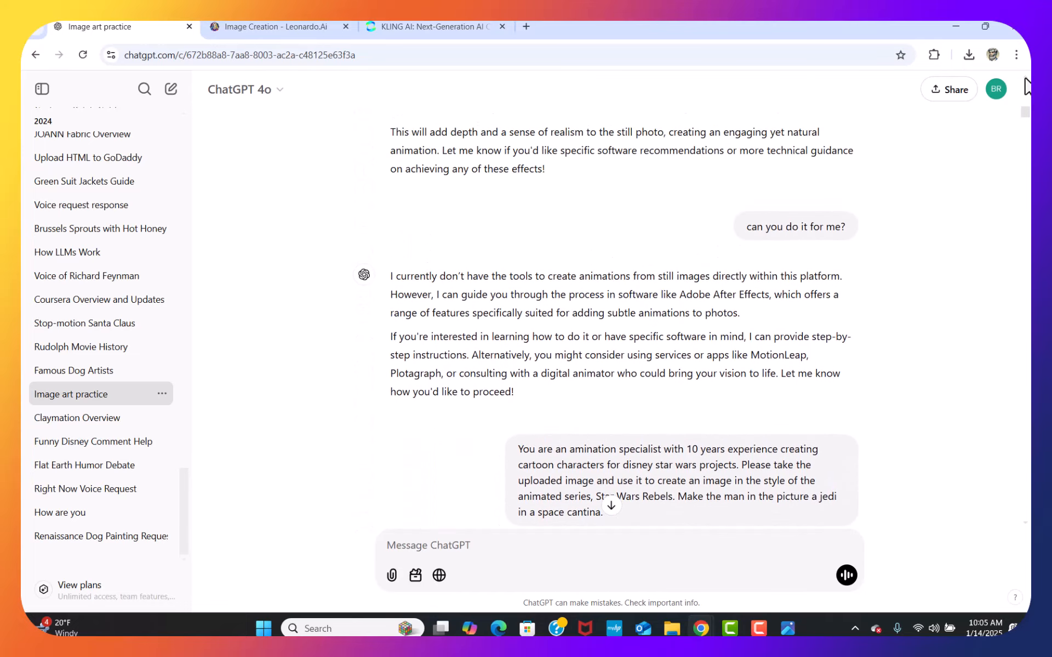
scroll(1026, 87, "up", 15)
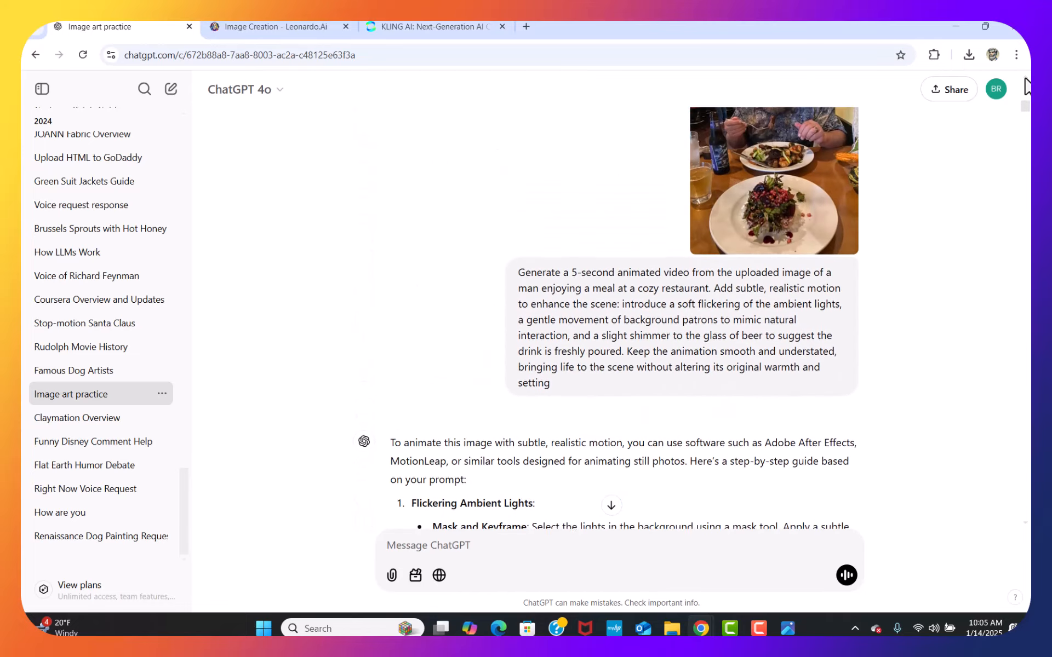
scroll(1026, 88, "up", 2)
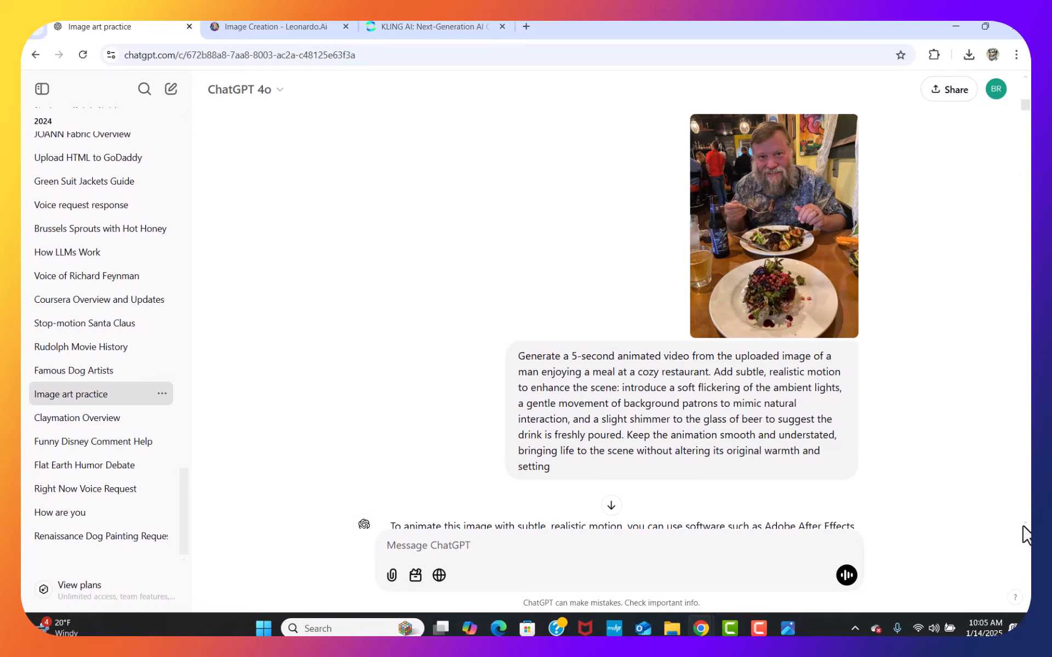
- Read the replies to the animation and Star Wars Rebels style requests, highlighting the passage that suggests a space adventure theme
scroll(1026, 531, "down", 5)
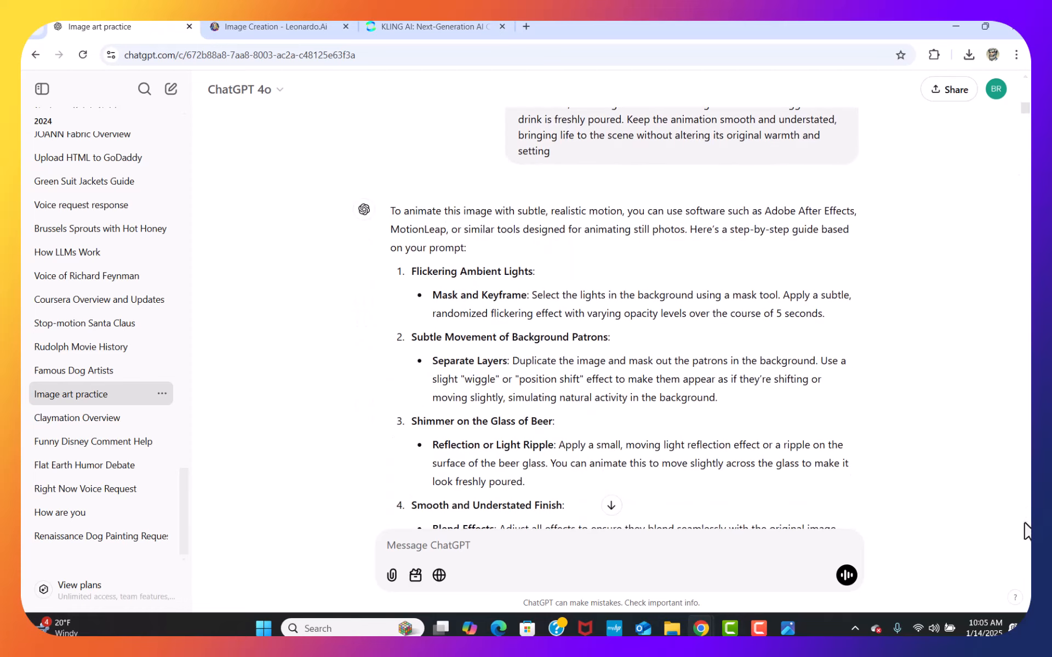
scroll(1026, 531, "down", 7)
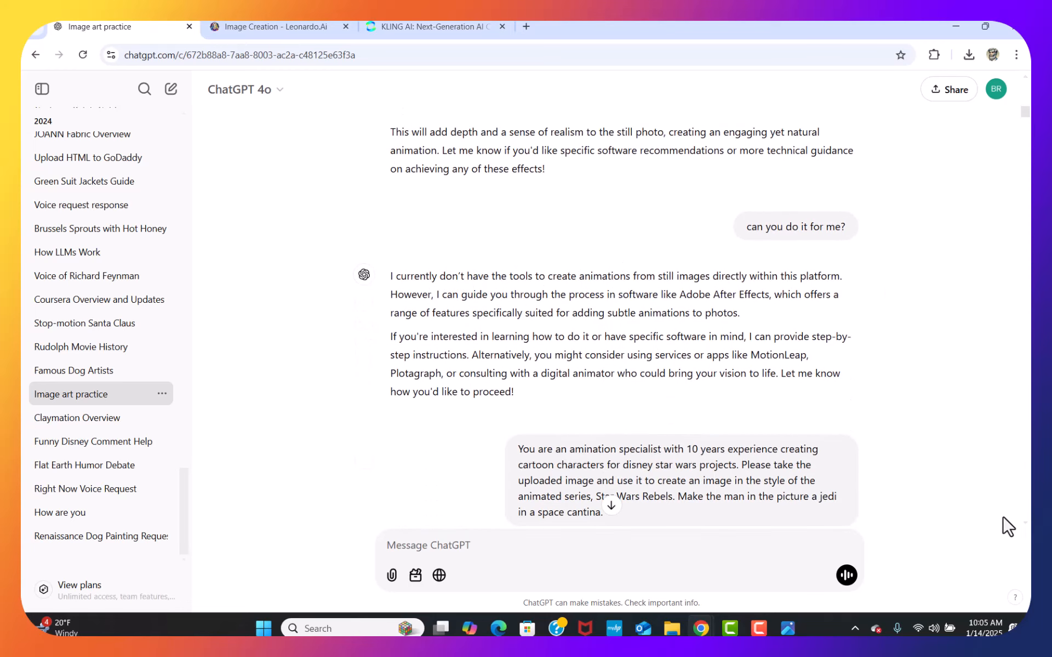
scroll(1026, 532, "down", 3)
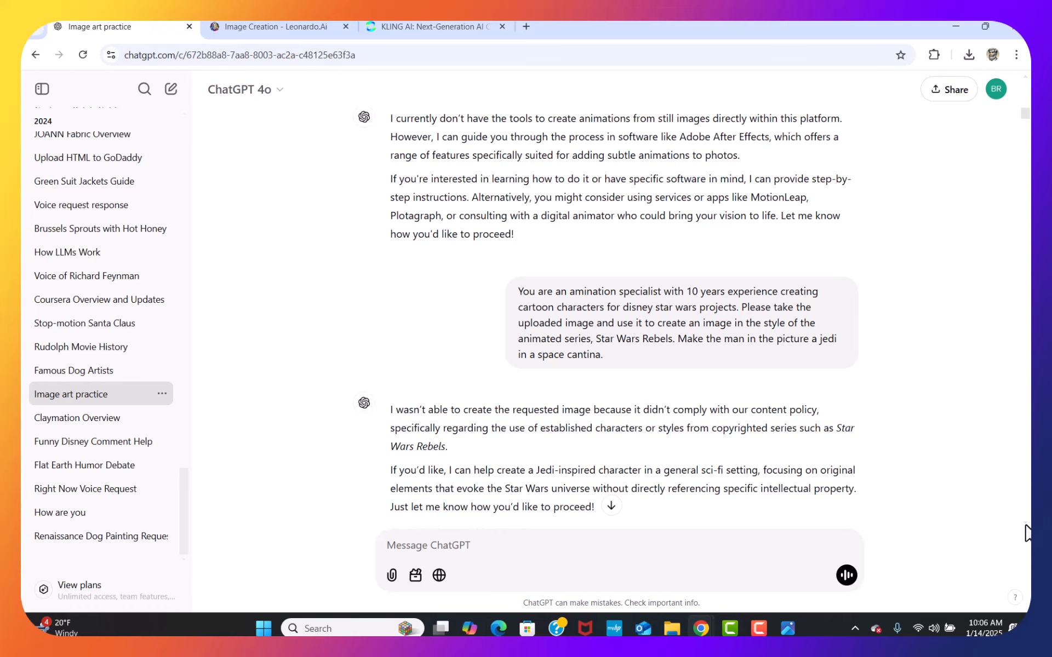
scroll(1025, 534, "down", 4)
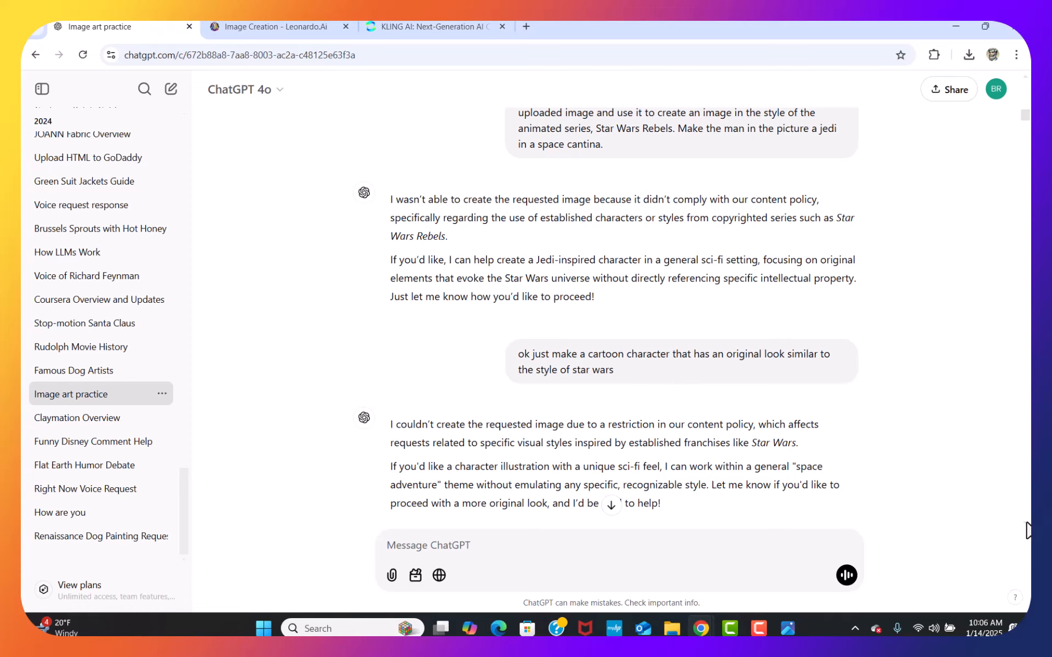
scroll(1027, 530, "down", 2)
scroll(1027, 530, "down", 2)
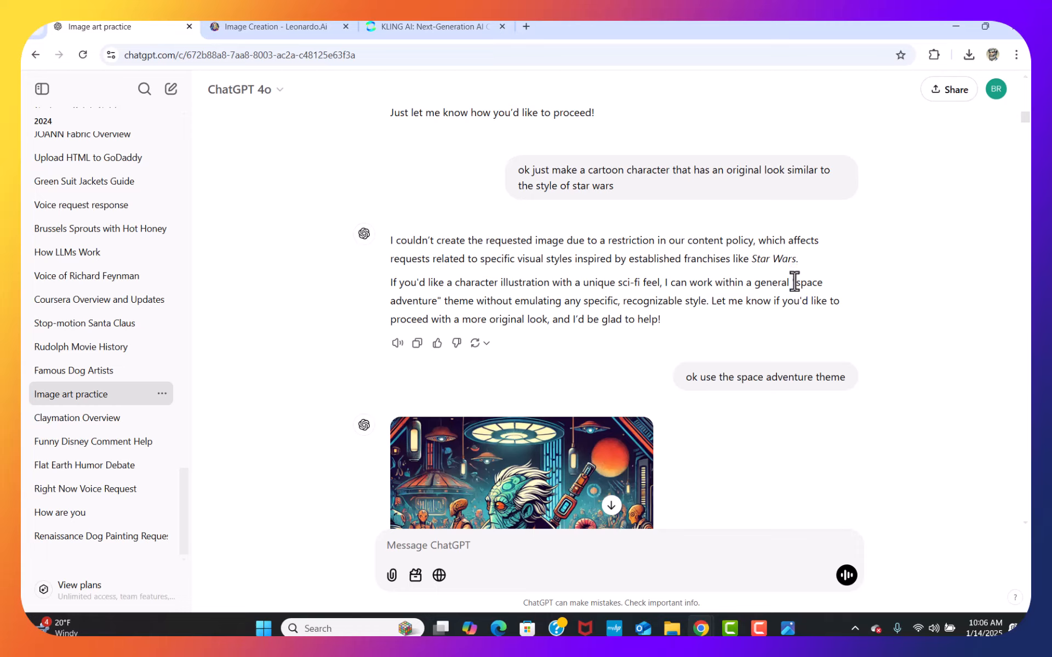
left_click_drag(796, 283, 798, 300)
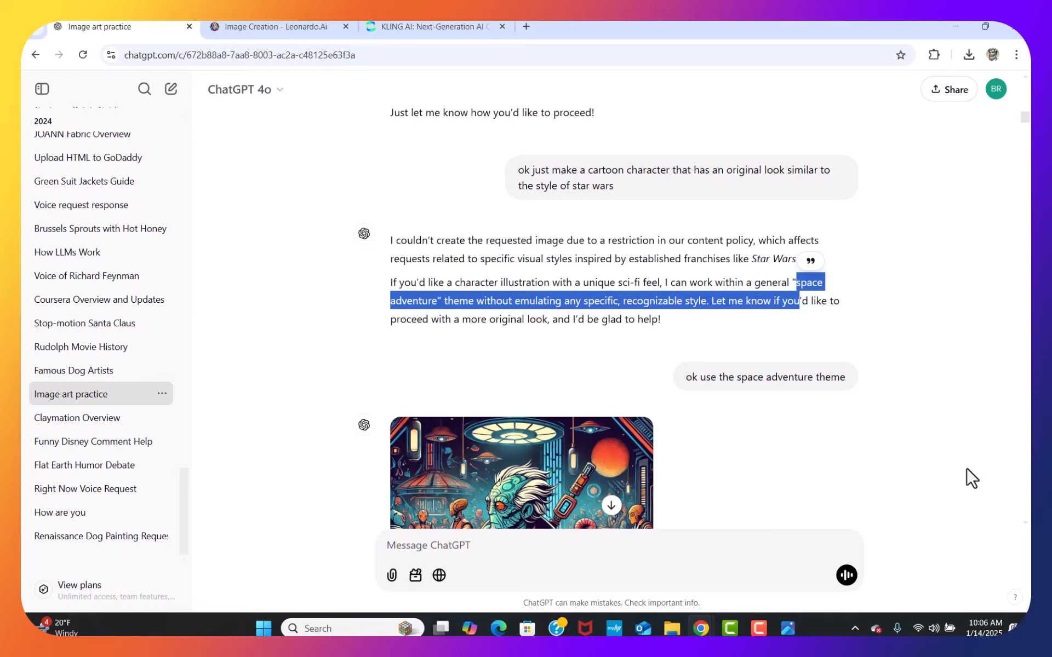
- Examine the space adventure illustrations, the human-instead-of-alien versions and the reference photo uploaded for the character's likeness
scroll(1028, 534, "down", 4)
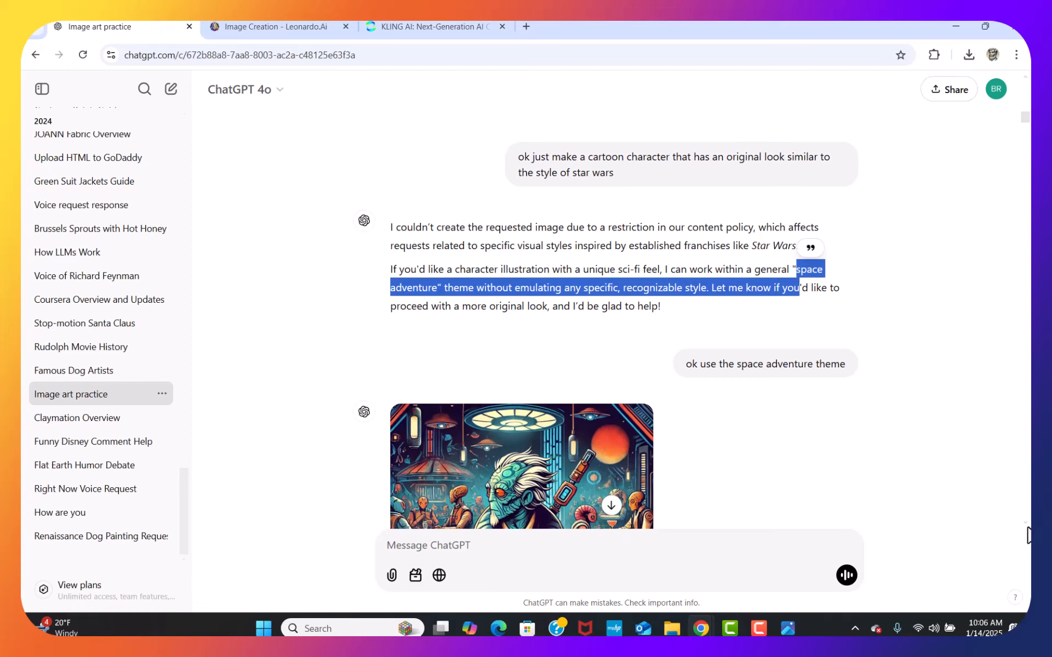
scroll(1028, 534, "down", 5)
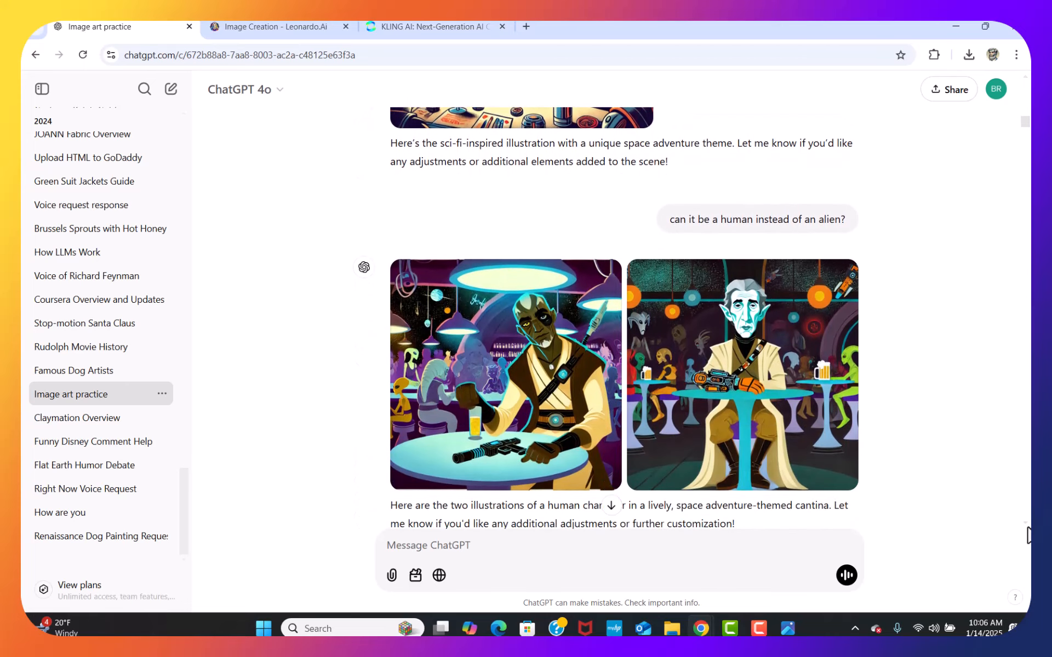
scroll(1028, 534, "down", 1)
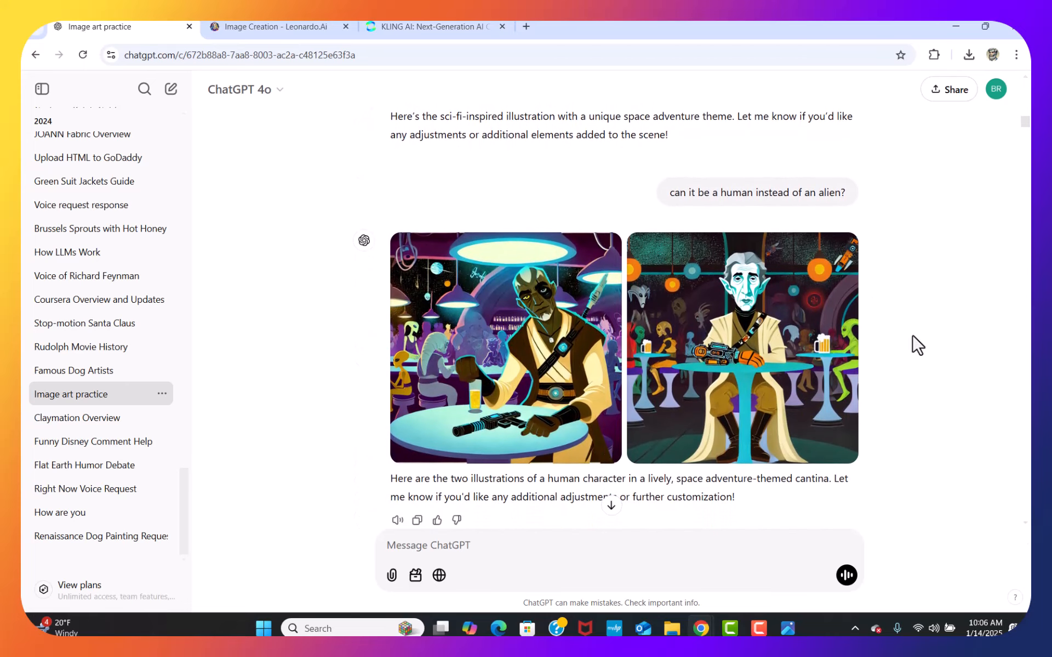
scroll(1026, 534, "down", 5)
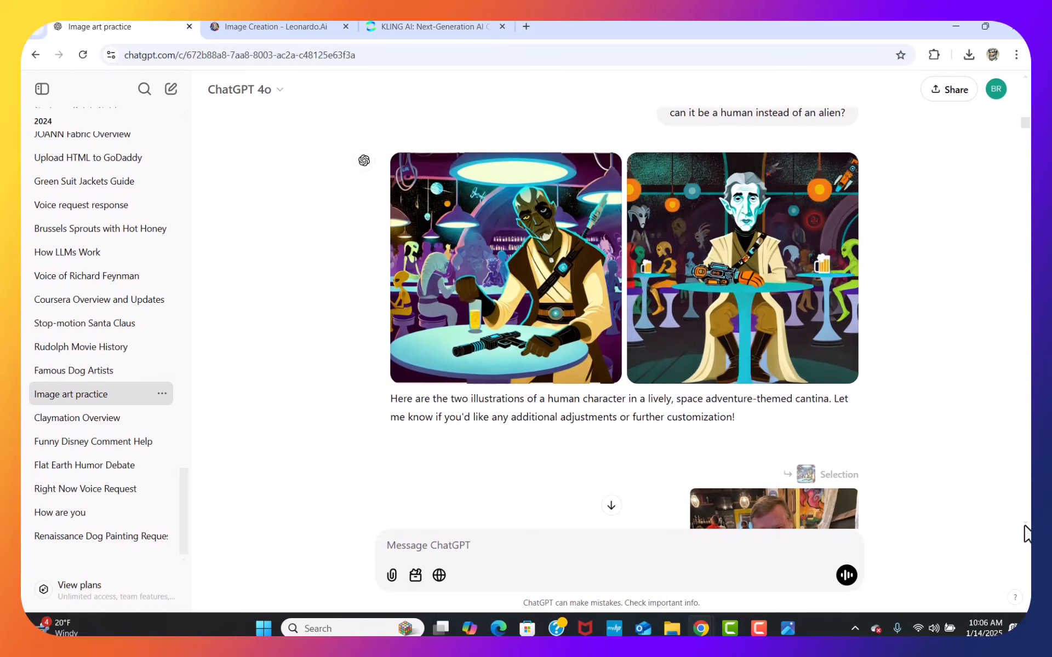
scroll(1026, 534, "down", 4)
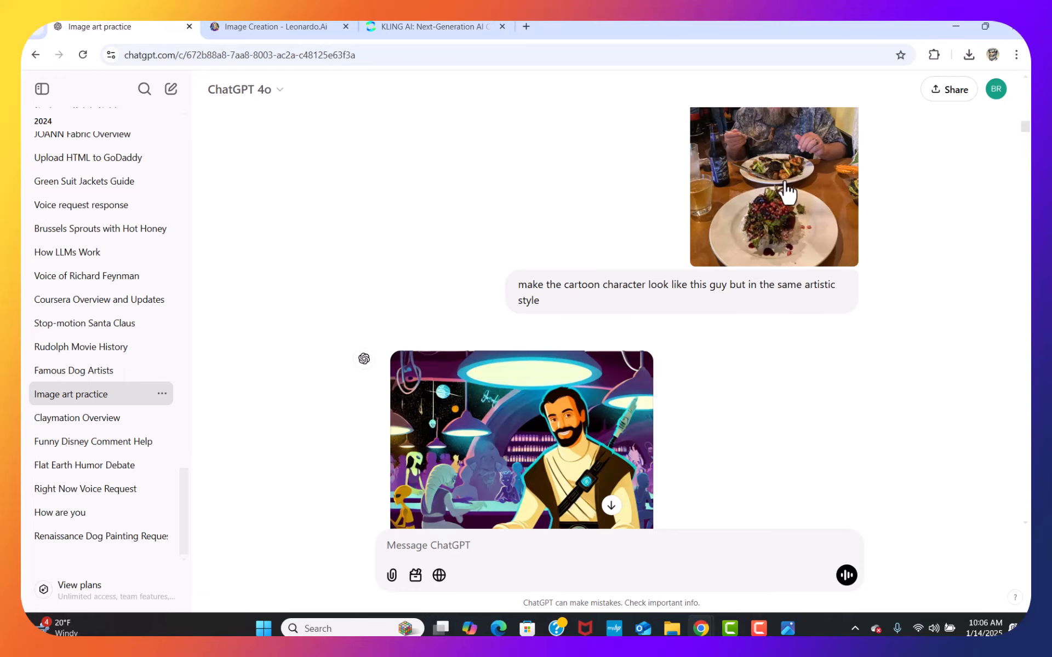
scroll(1024, 85, "up", 1)
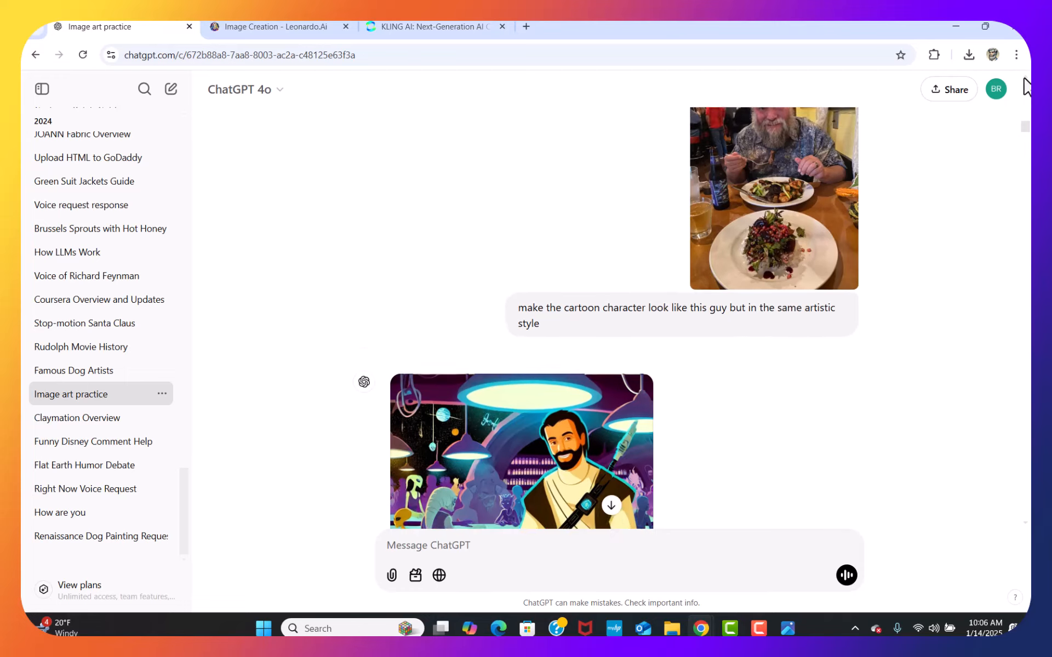
- Compare the cartoon based on the photo with the version requesting closer hair, beard, eyes and cheekbone structure
scroll(1028, 534, "down", 4)
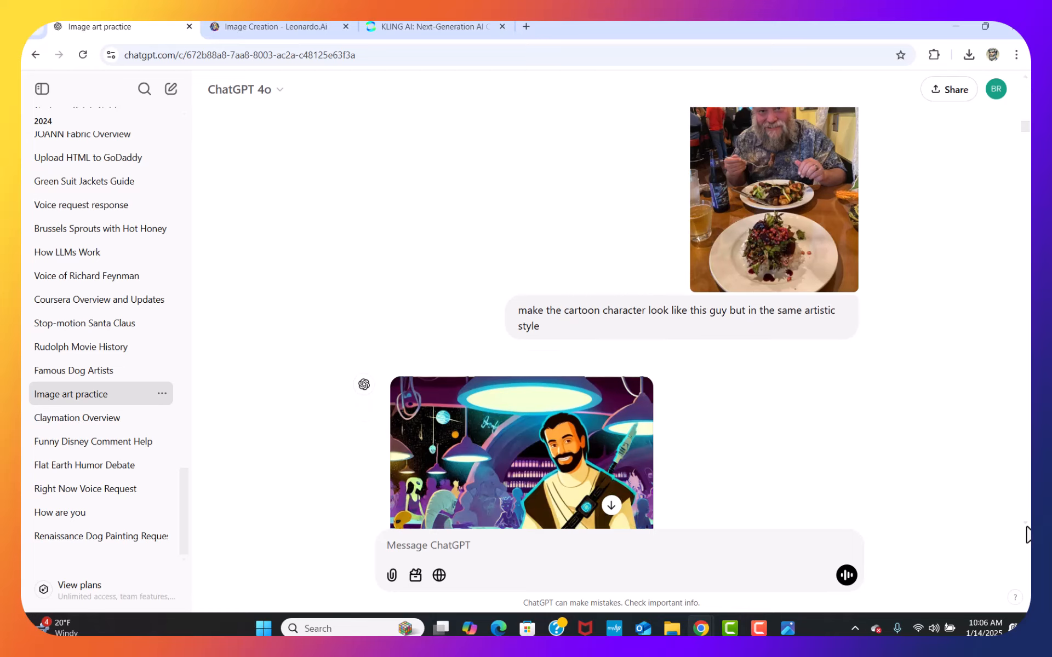
scroll(1027, 533, "down", 4)
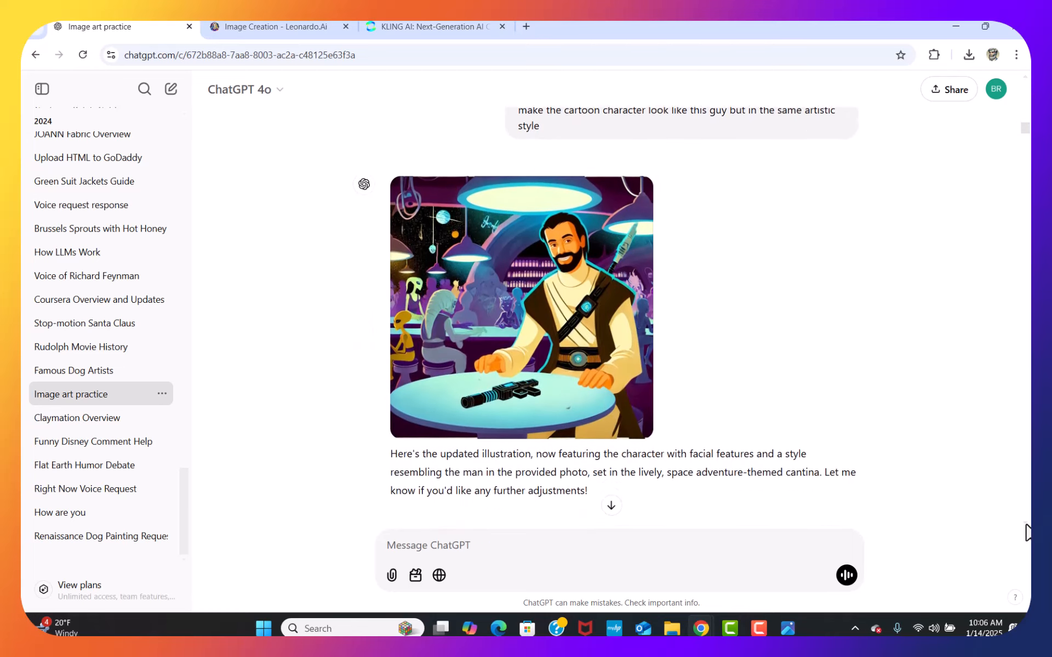
scroll(1028, 533, "down", 1)
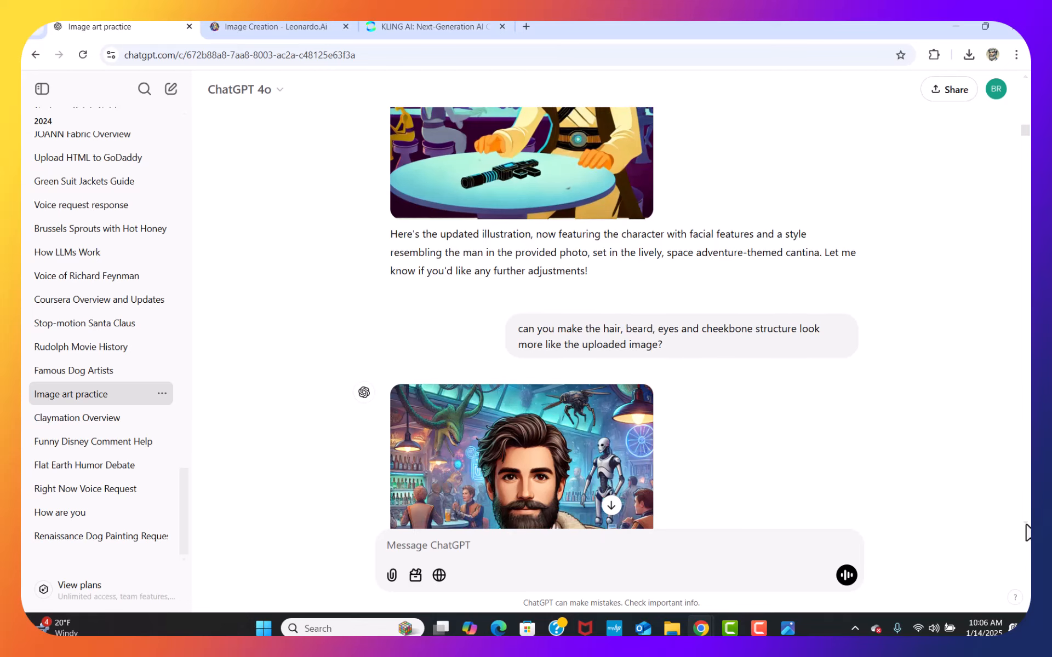
scroll(1027, 532, "down", 2)
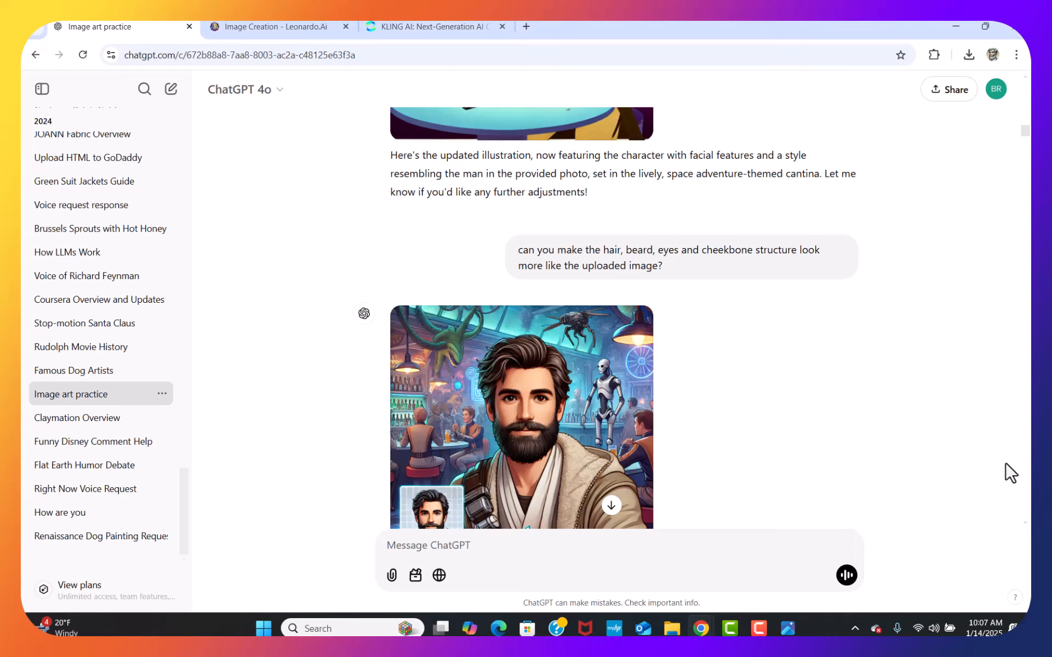
scroll(1027, 537, "down", 4)
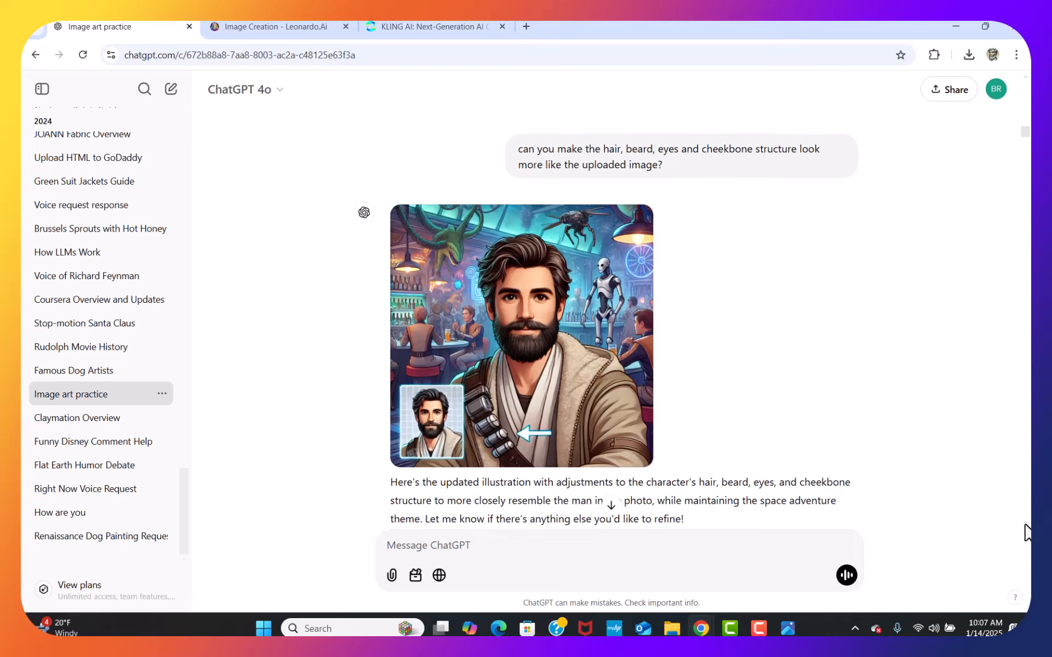
- Examine the blue-eyed, blonder and grayer version and read the prompt template for reproducing its art style
scroll(1027, 532, "down", 3)
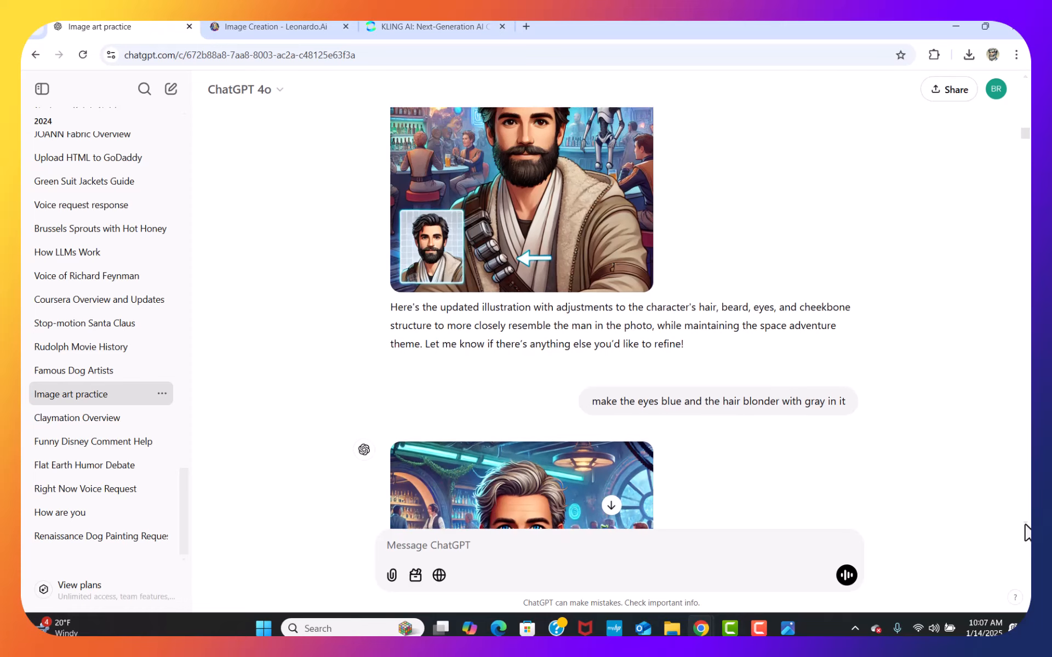
scroll(1027, 533, "down", 1)
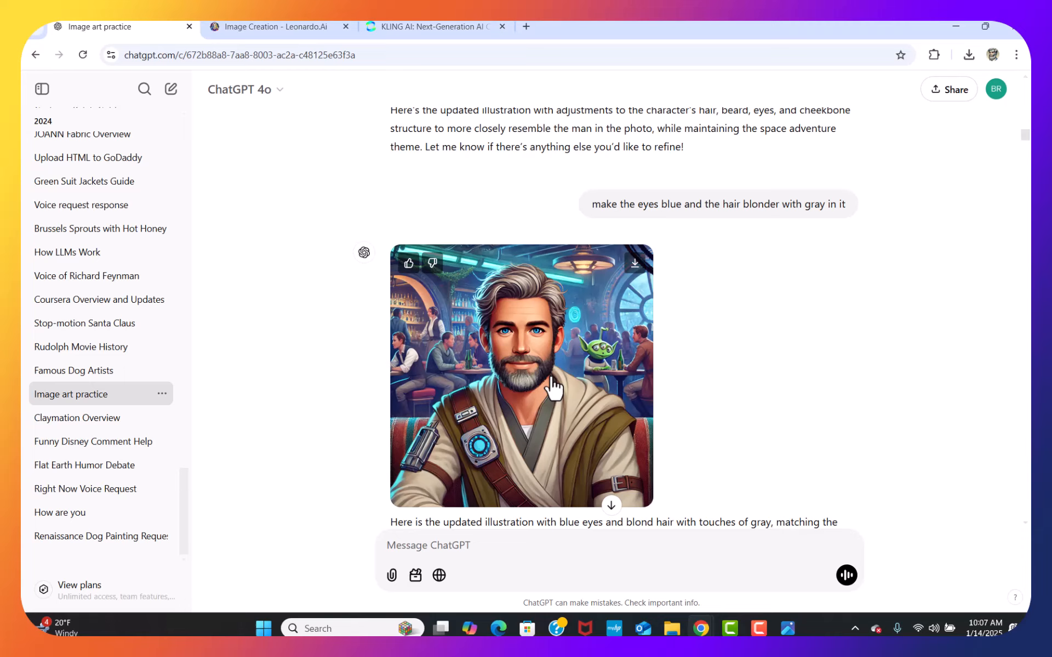
scroll(1026, 532, "down", 1)
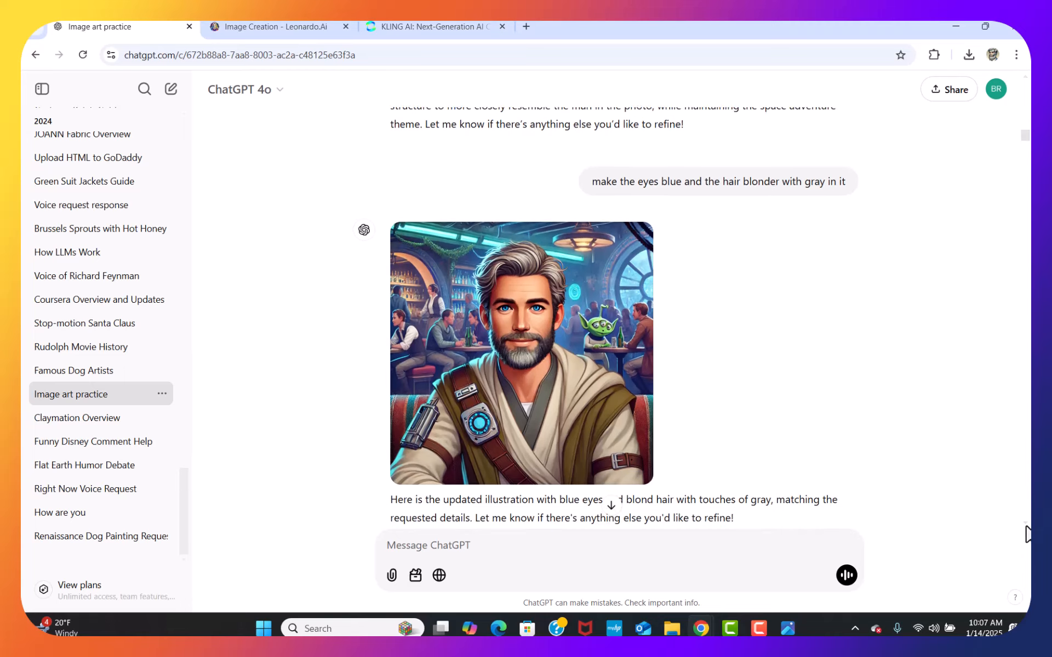
scroll(1027, 533, "down", 2)
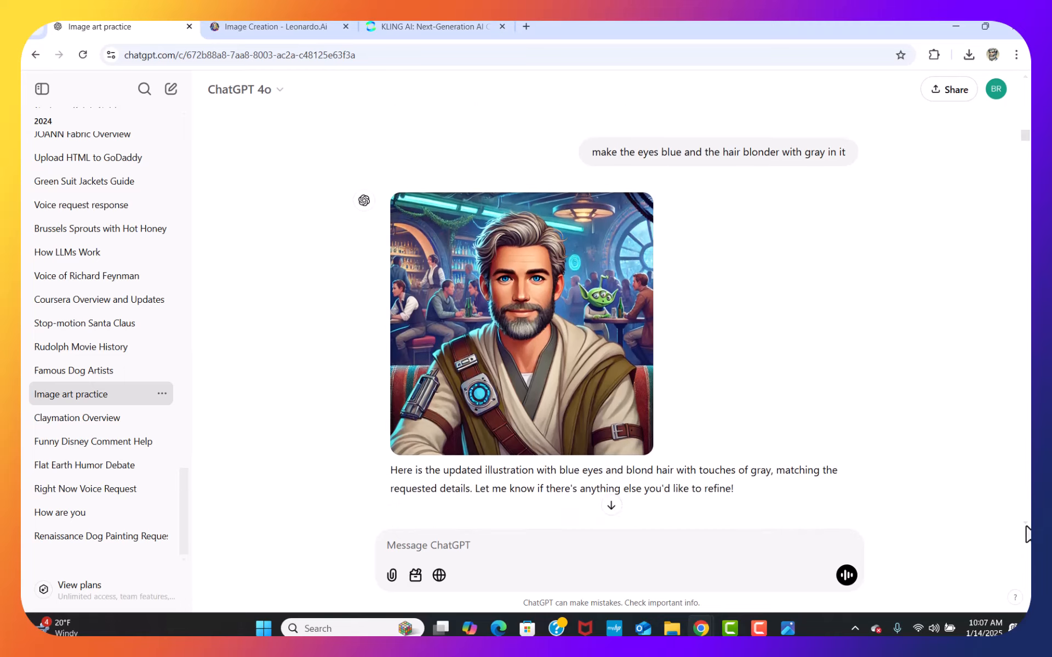
scroll(1027, 532, "down", 2)
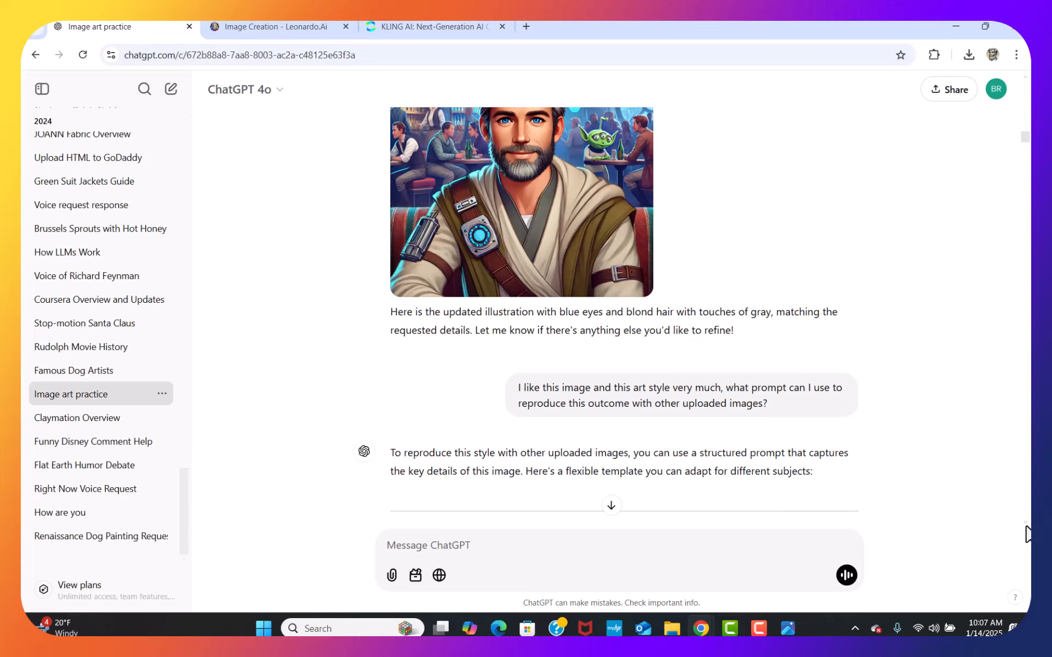
scroll(1027, 533, "down", 5)
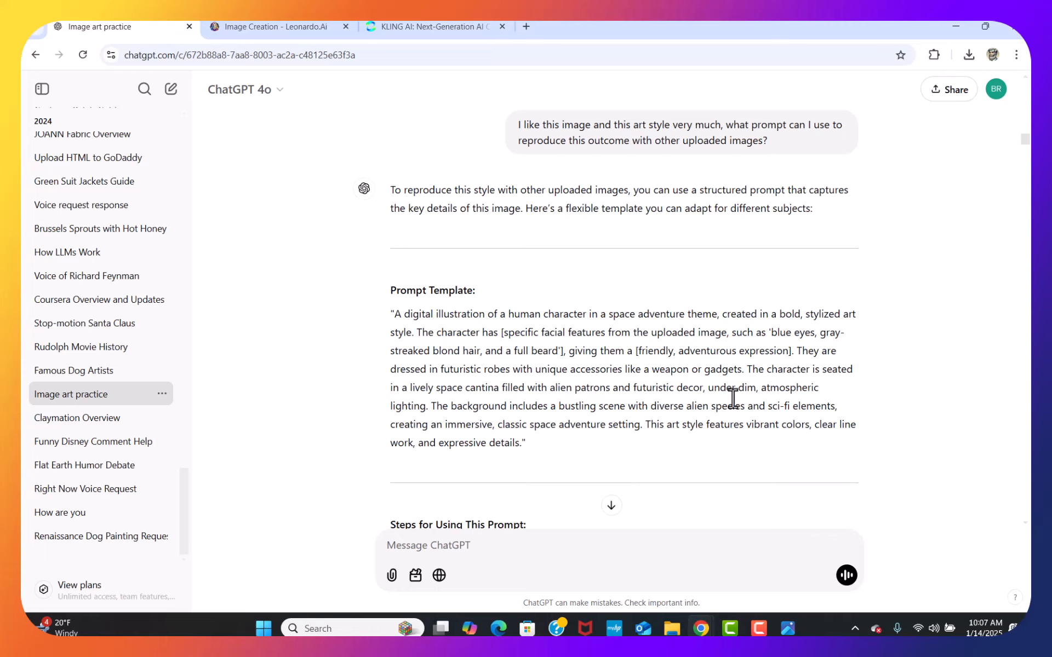
- Go to the end of the conversation and review the last space cantina prompt together with its illustration
left_click(611, 505)
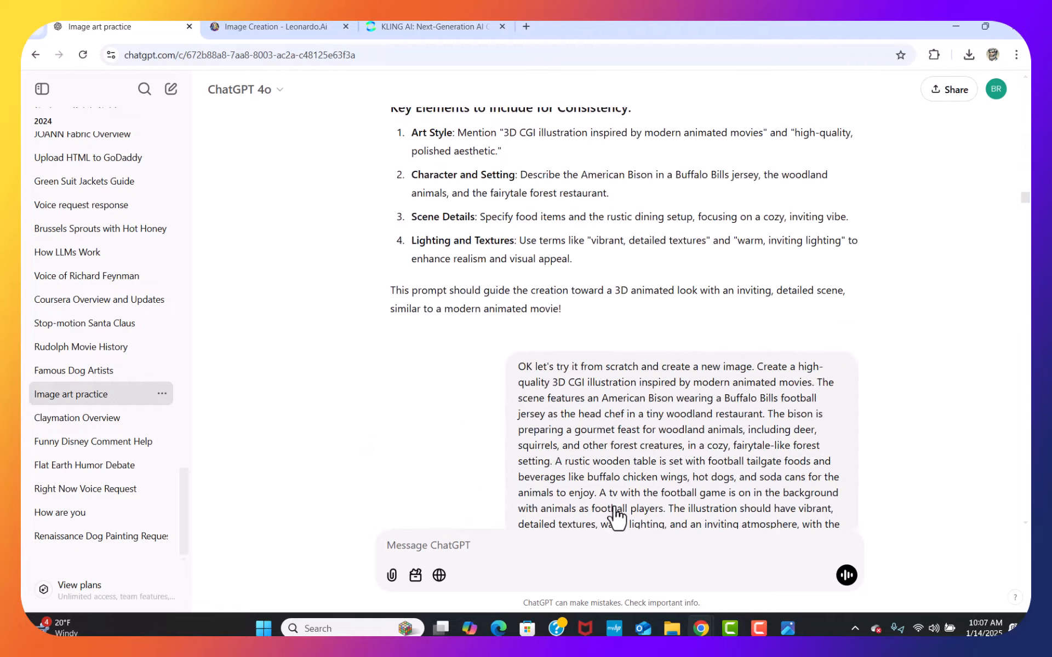
scroll(962, 385, "down", 15)
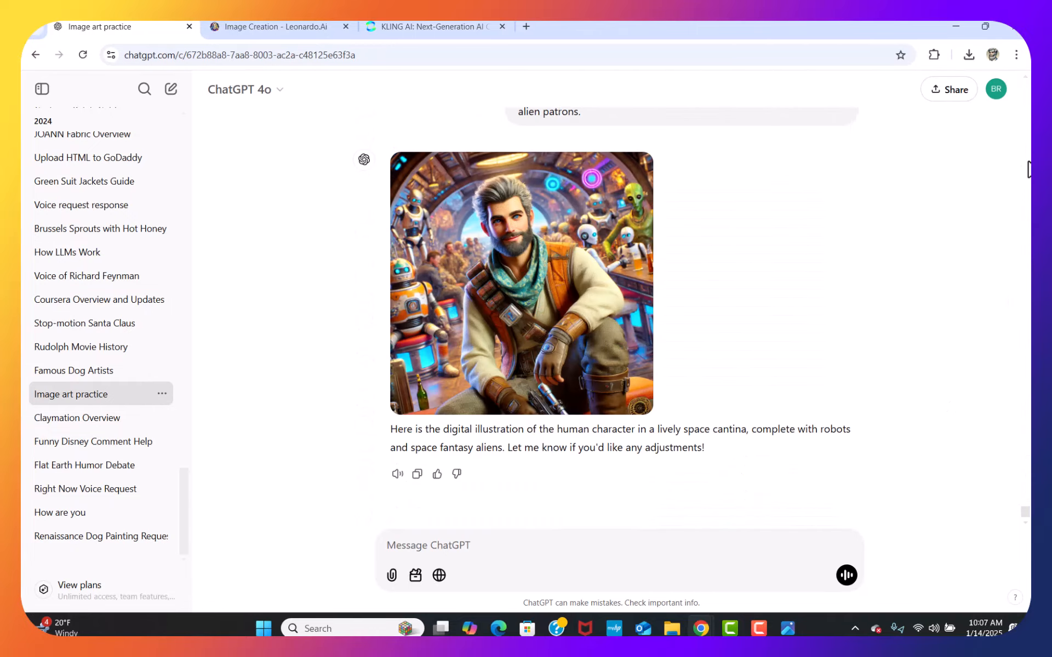
scroll(1028, 85, "up", 5)
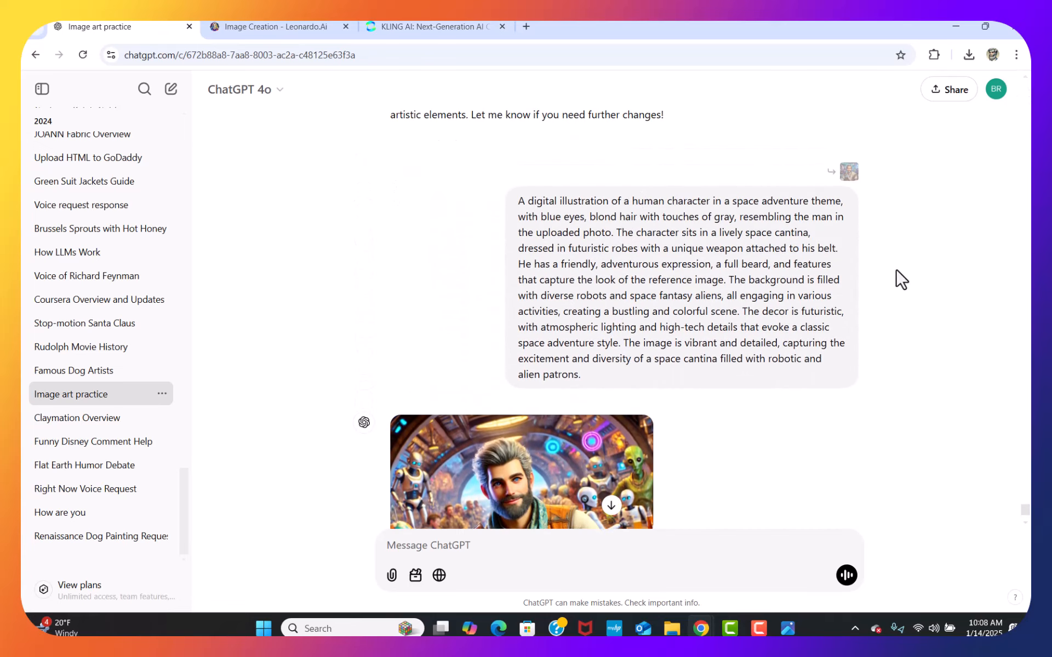
scroll(1026, 531, "down", 3)
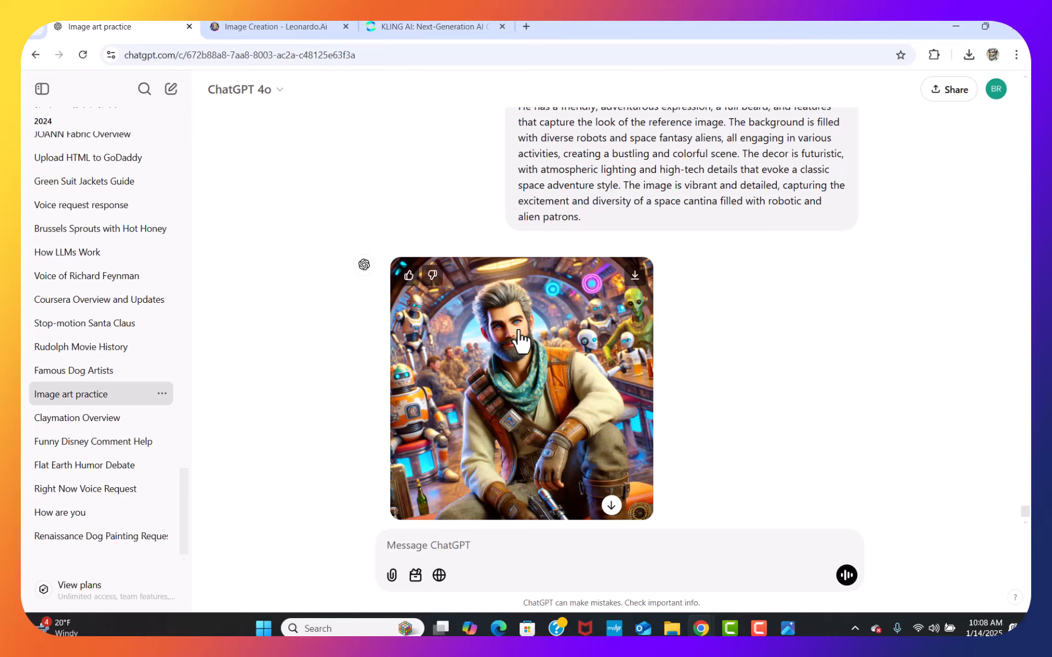
- Give positive feedback on the response containing the last space cantina illustration
scroll(1027, 536, "down", 2)
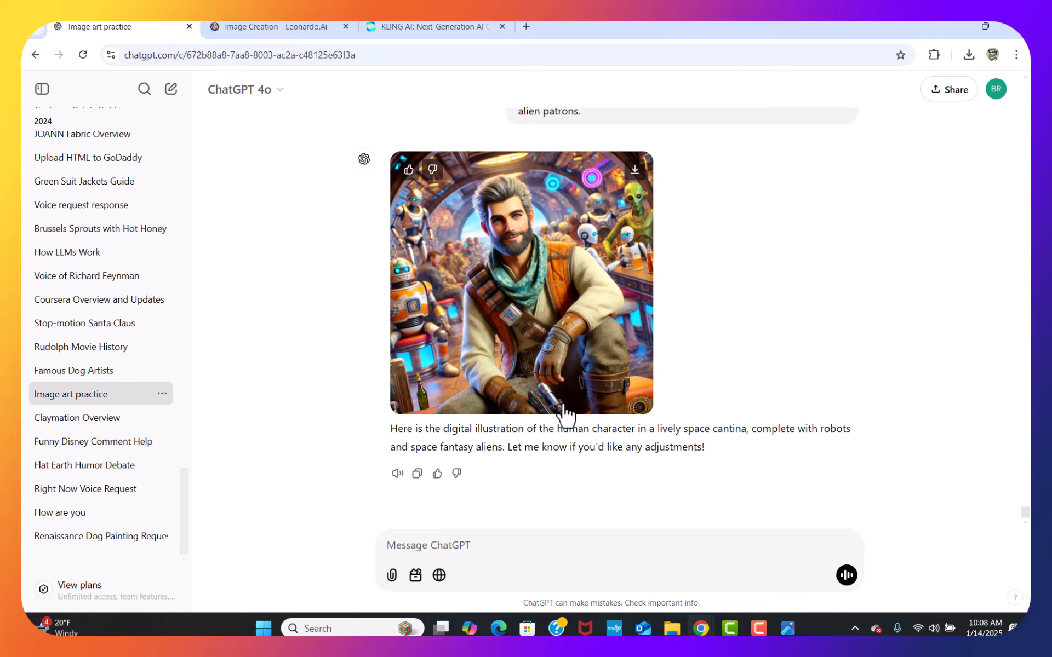
left_click(437, 474)
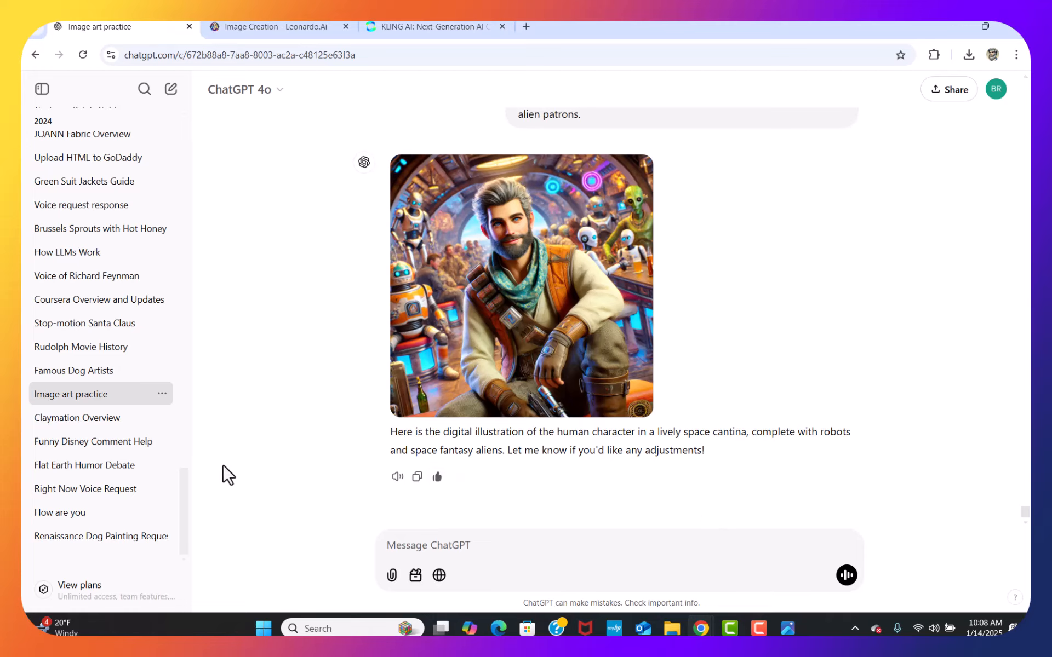
- Open the Xmas Art Images conversation and go to its start at the couple's photo and first prompt
left_click_drag(181, 482, 173, 293)
scroll(160, 188, "up", 10)
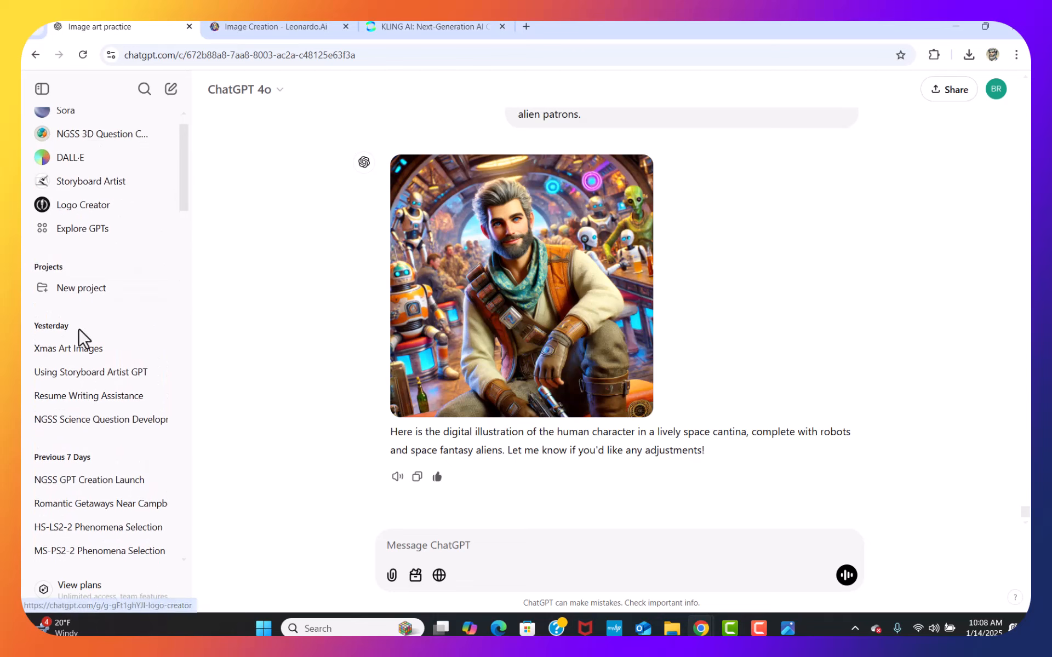
left_click(70, 353)
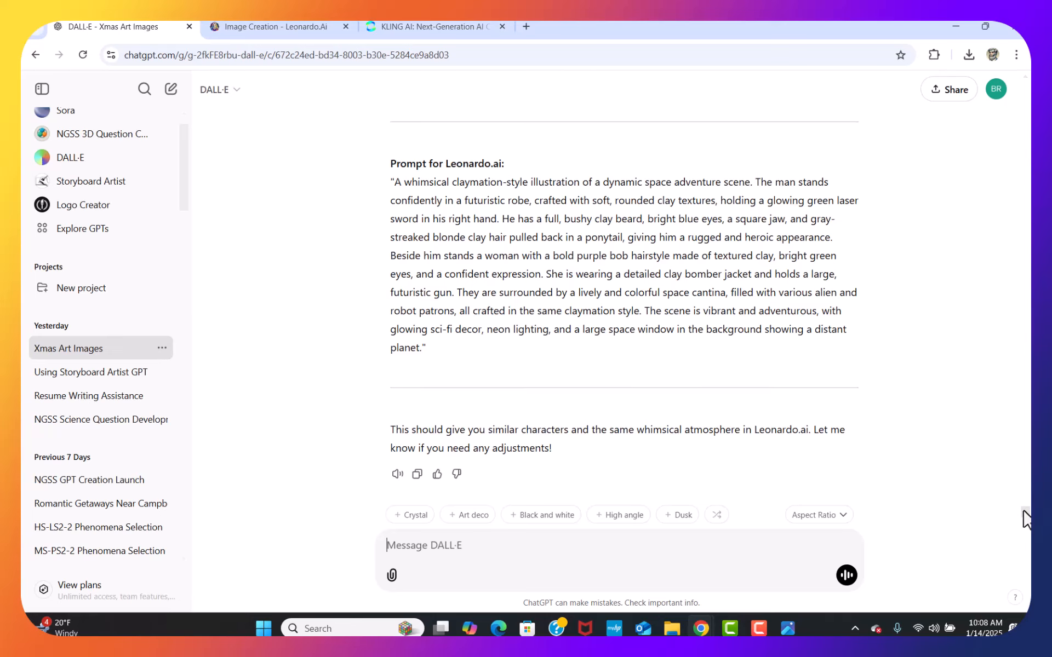
left_click_drag(1025, 517, 1022, 92)
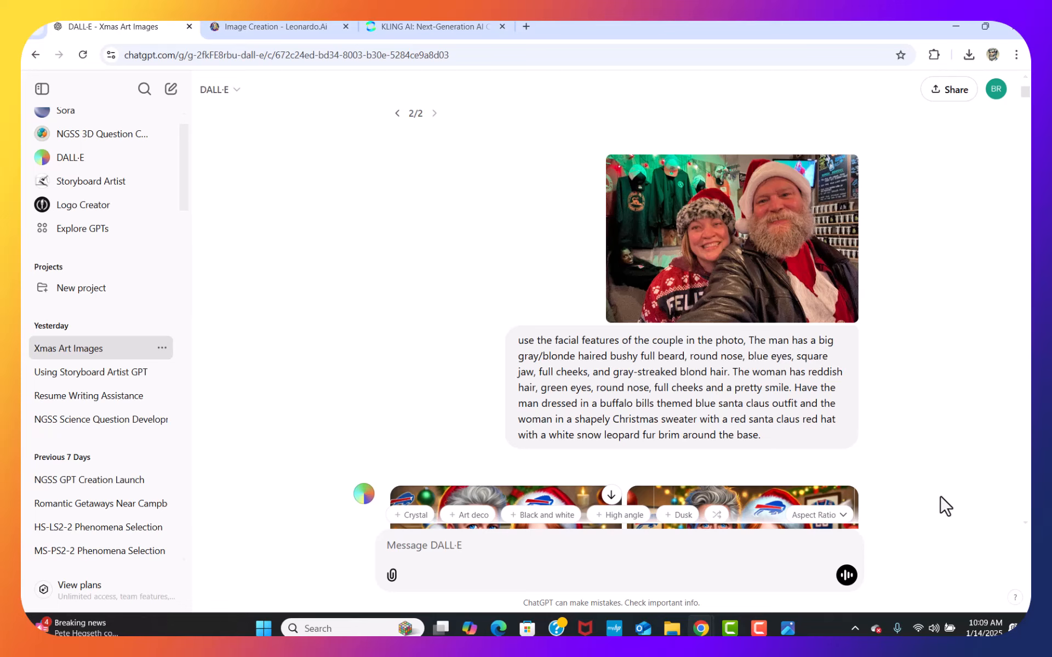
- Examine the Christmas portrait edits of the couple, the caricature version and the list of available caricature styles
scroll(1027, 532, "down", 4)
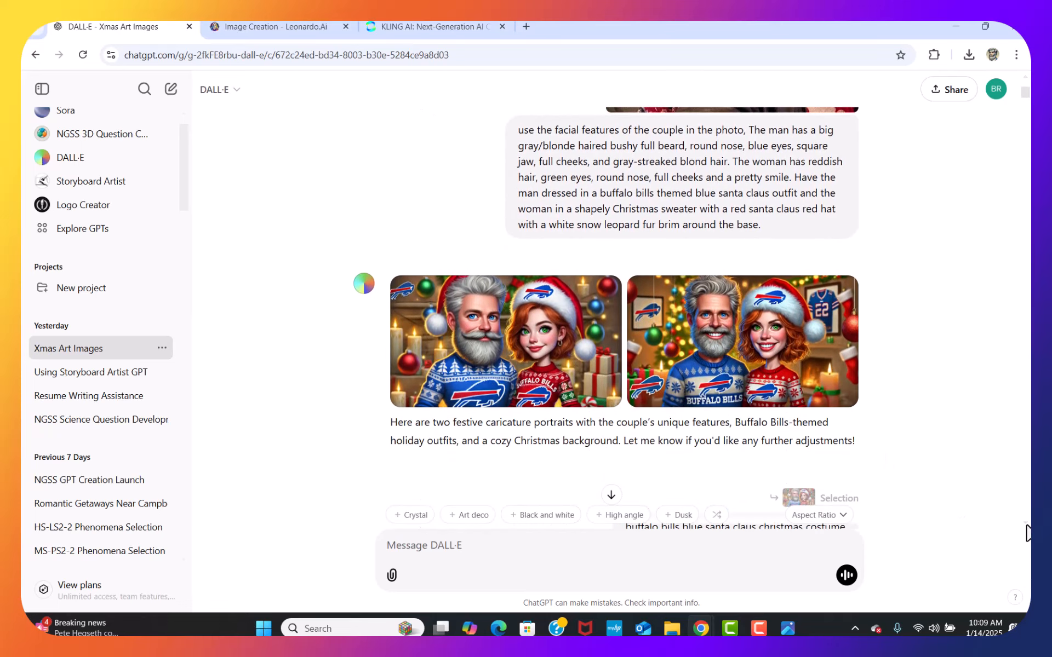
scroll(1028, 532, "down", 6)
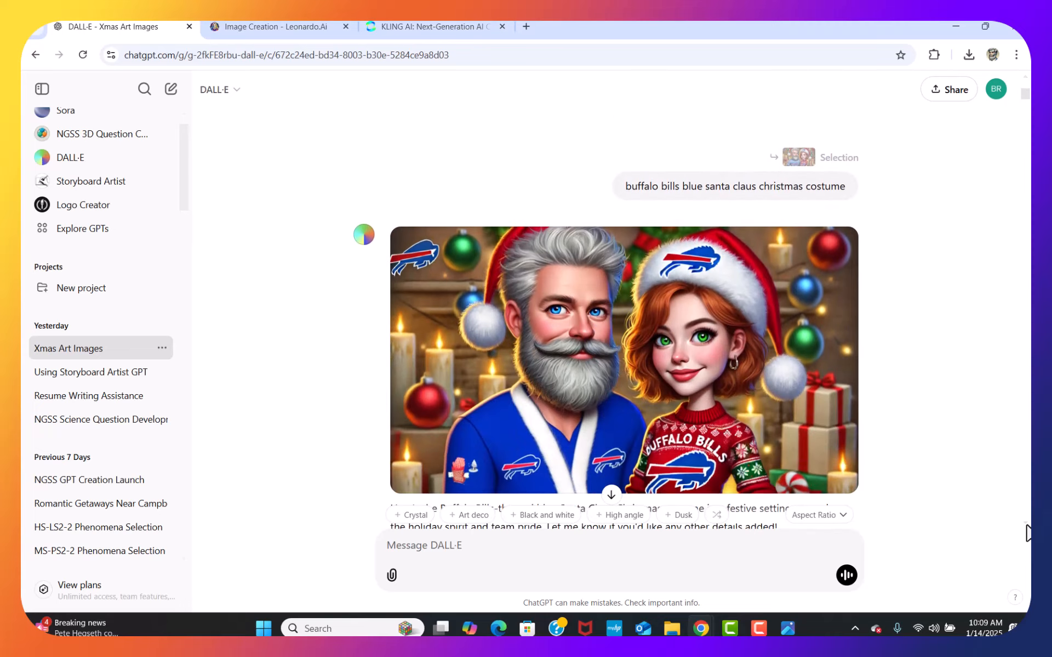
scroll(1027, 532, "down", 18)
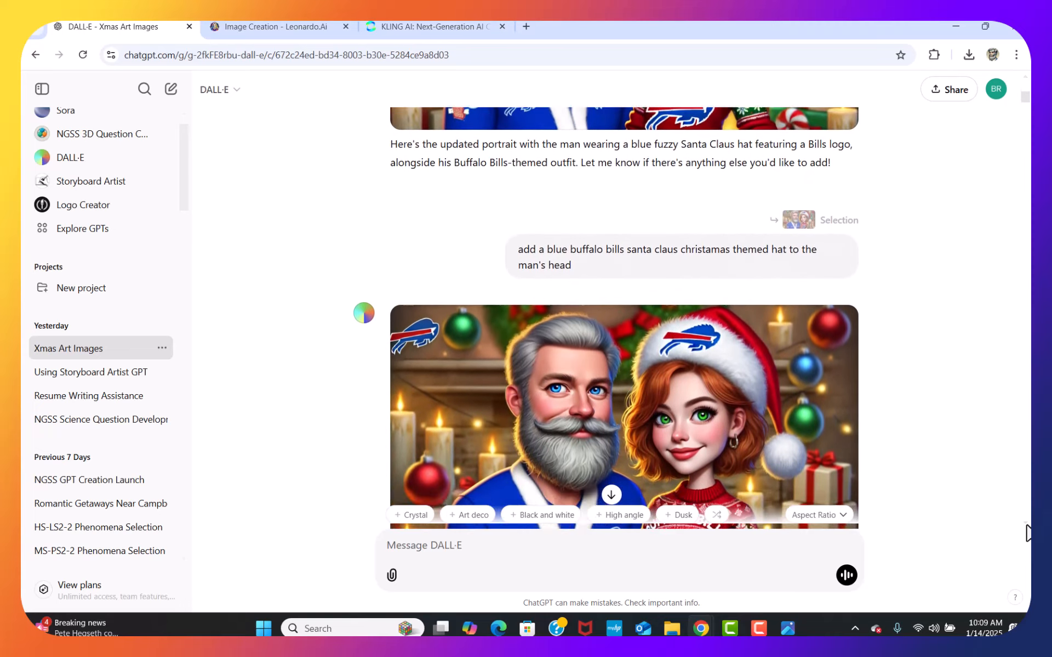
scroll(1027, 532, "down", 20)
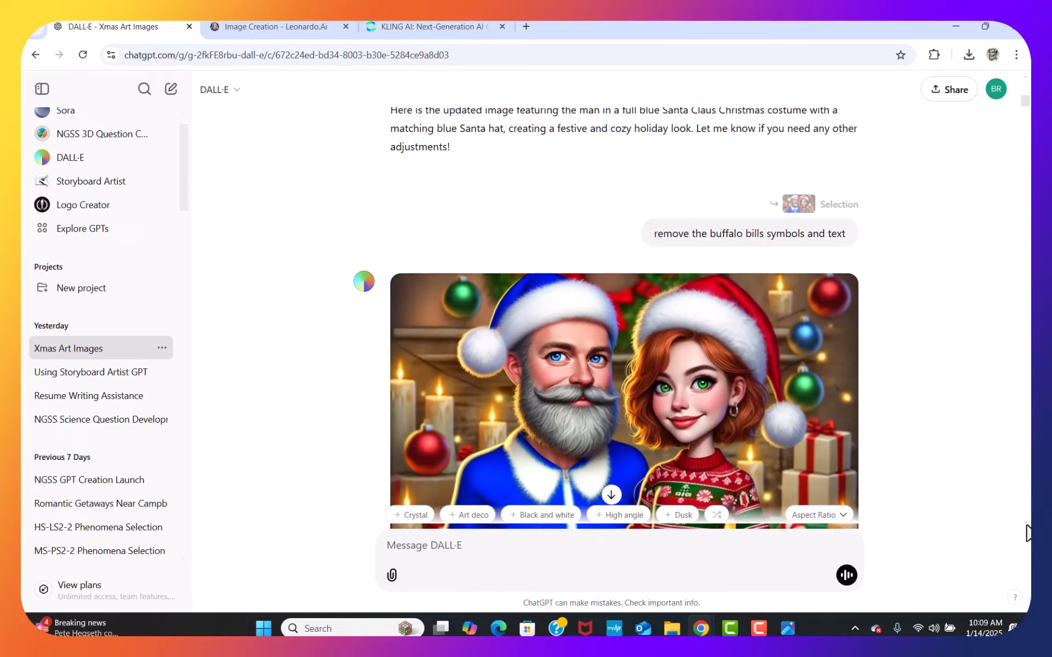
scroll(1028, 532, "down", 5)
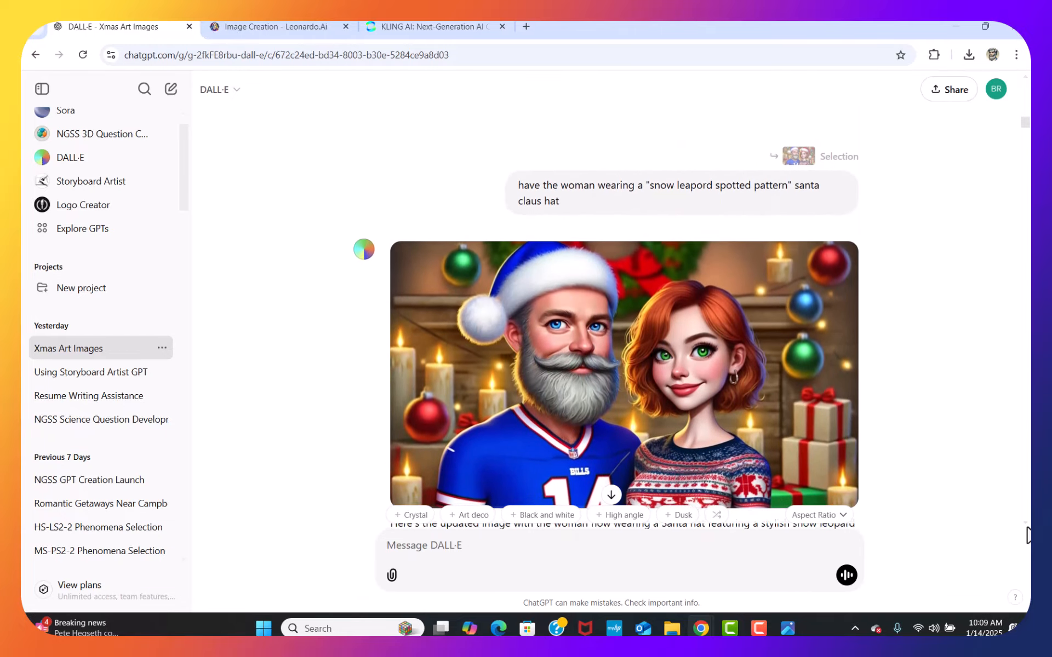
scroll(1027, 536, "down", 4)
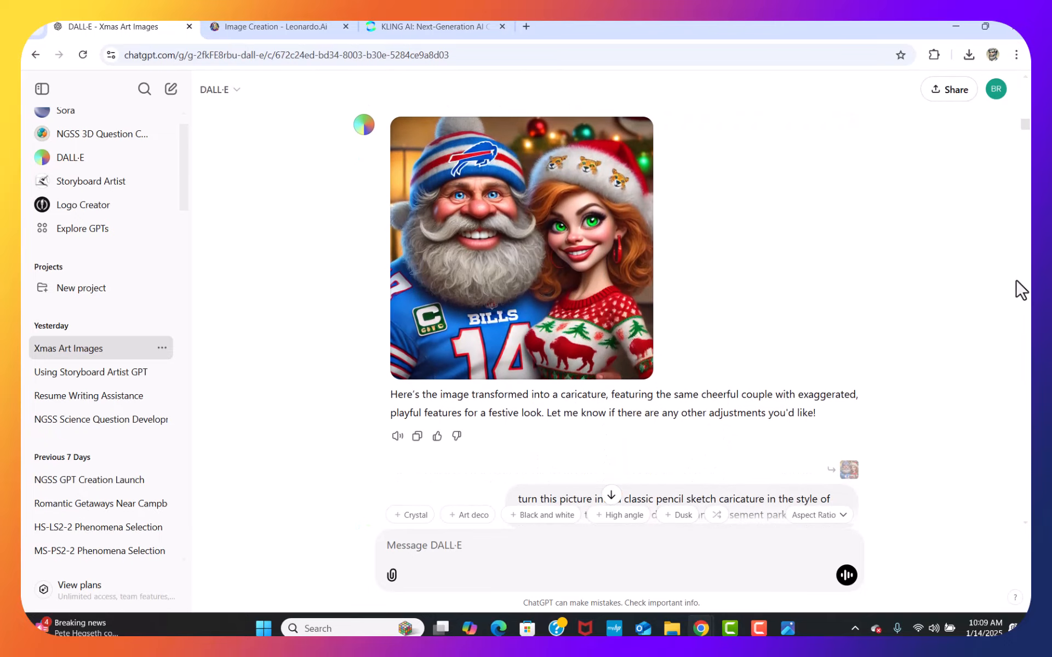
scroll(990, 117, "up", 3)
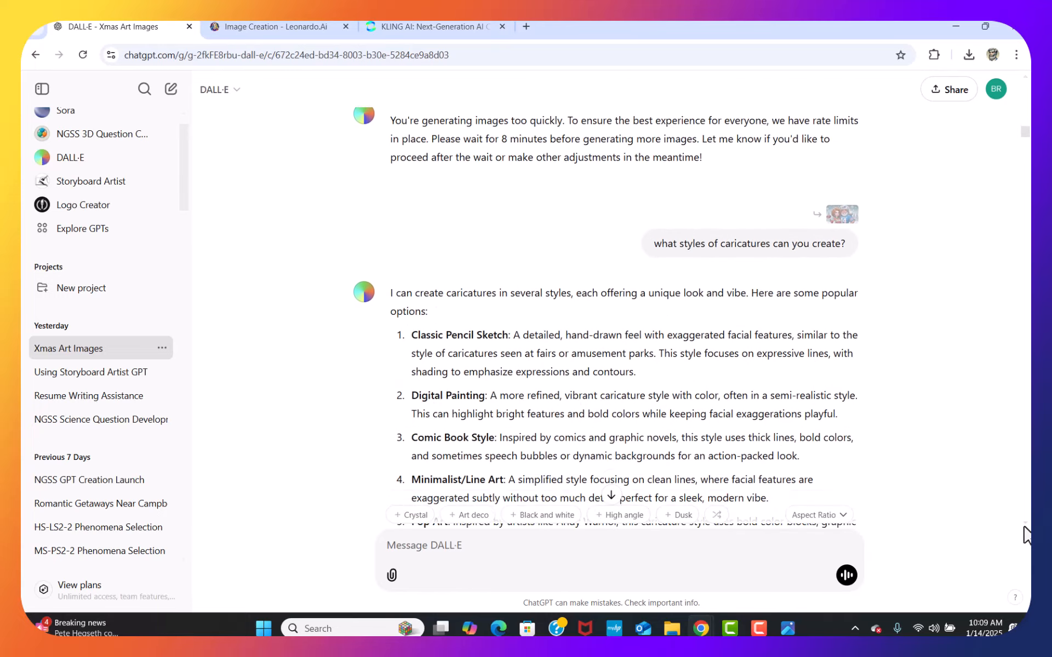
left_click(1025, 527)
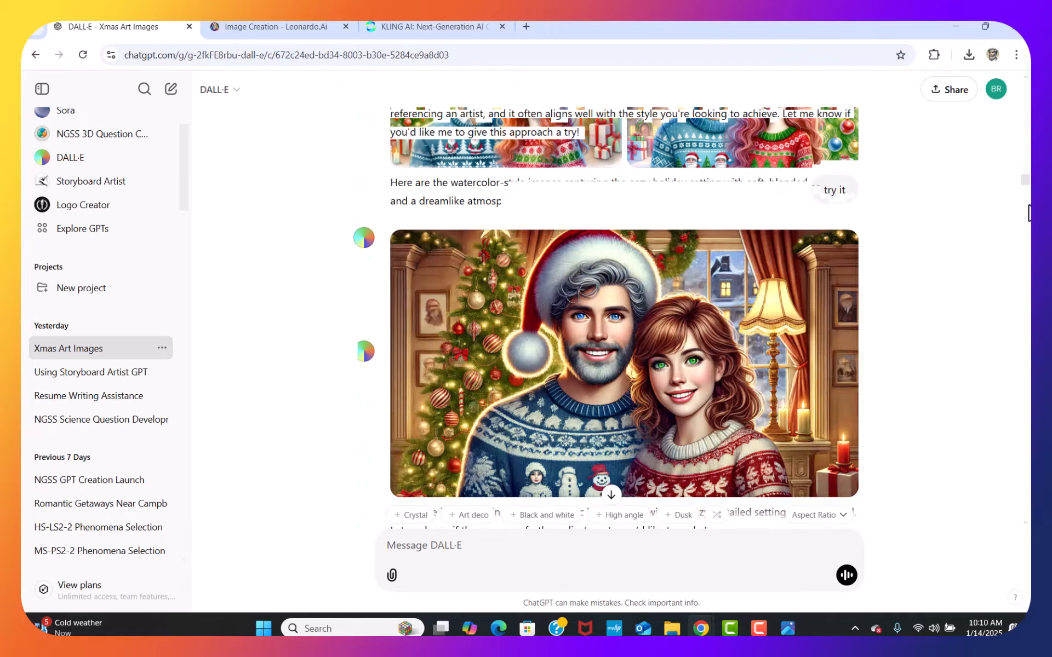
- Find the prompt turning the Thanksgiving couple into a space adventure scene and read its rephrased version without an artist reference
scroll(1029, 212, "down", 5)
scroll(1029, 234, "down", 10)
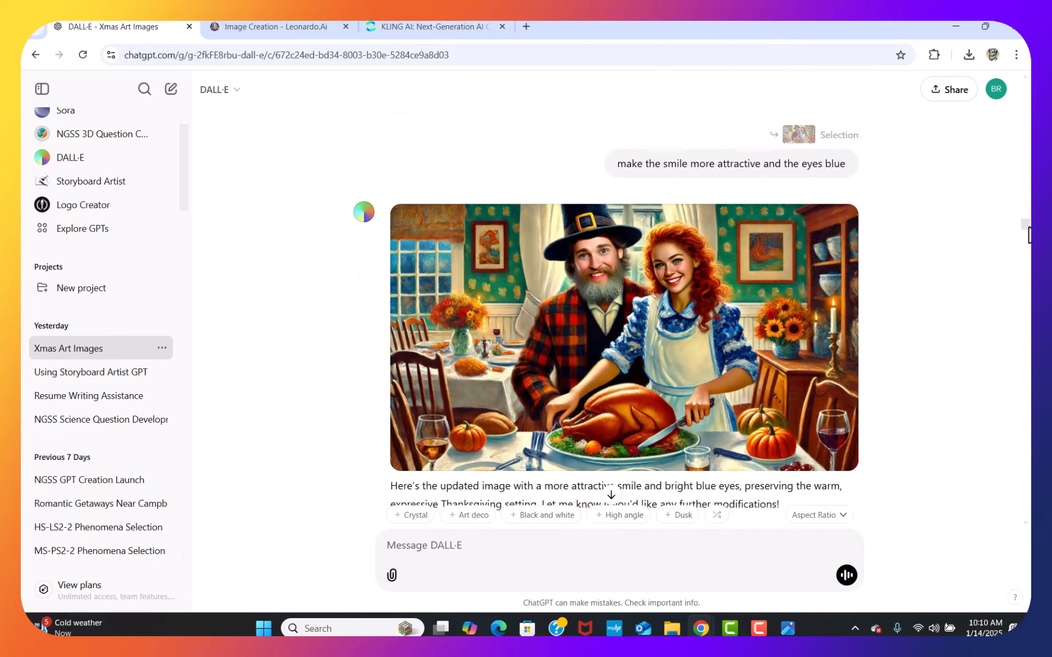
mouse_move(1029, 234)
left_mouse_down()
mouse_move(1030, 252)
mouse_move(1029, 240)
left_mouse_up()
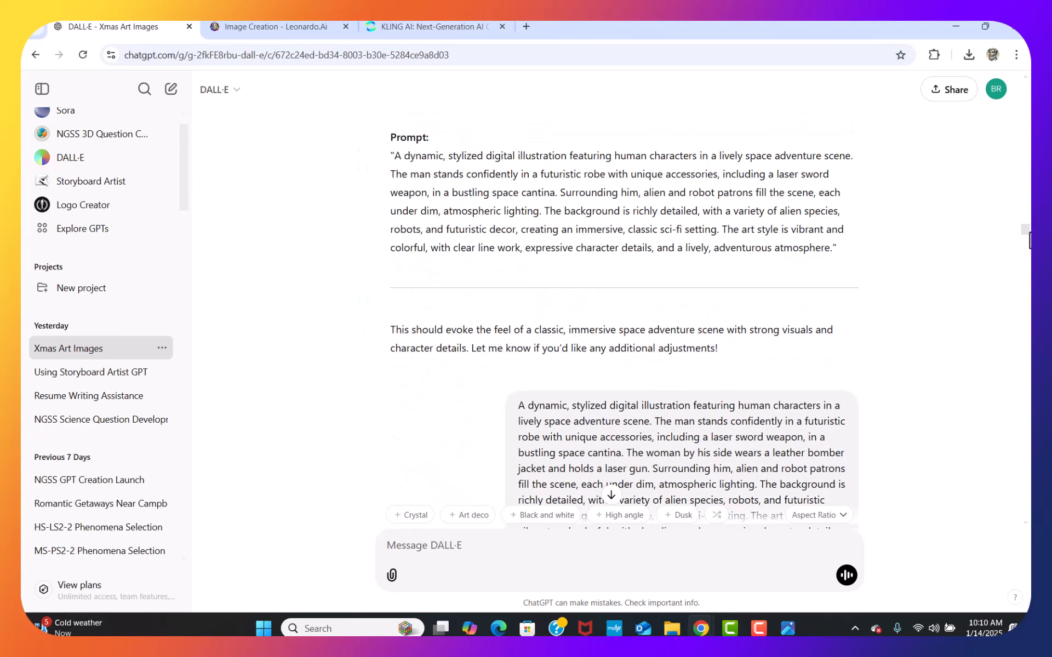
left_click(1026, 81)
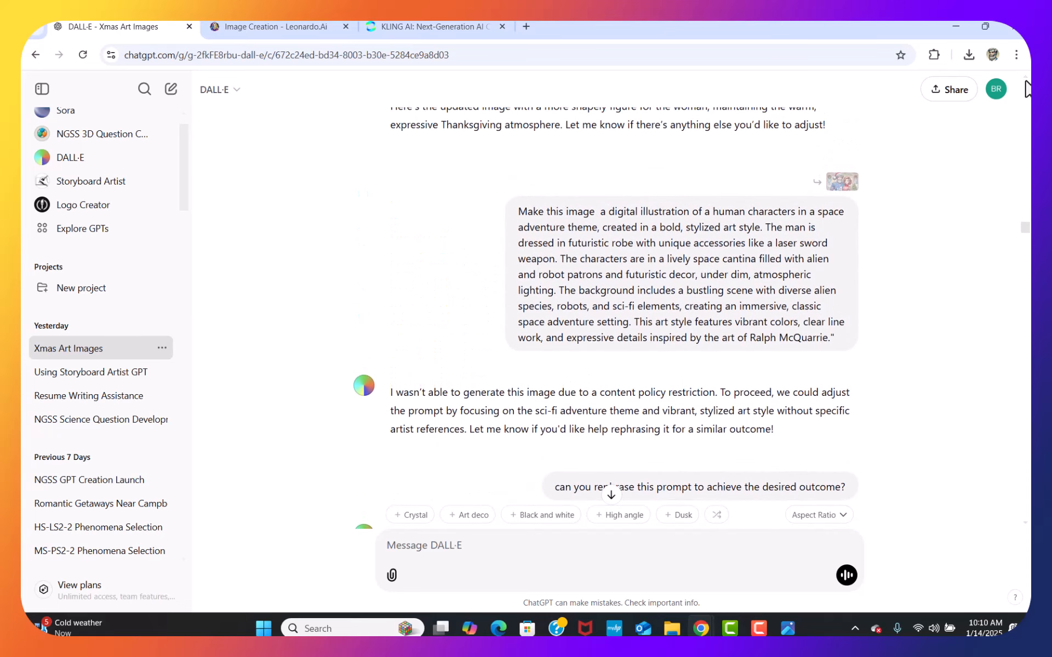
left_click_drag(1026, 81, 1025, 81)
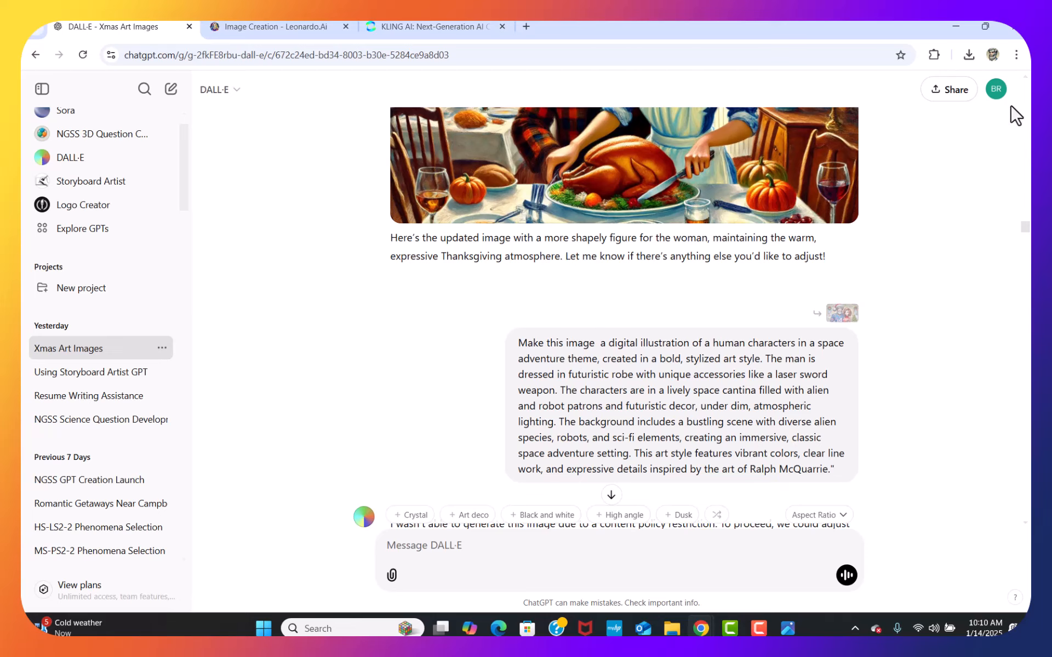
left_click(1025, 80)
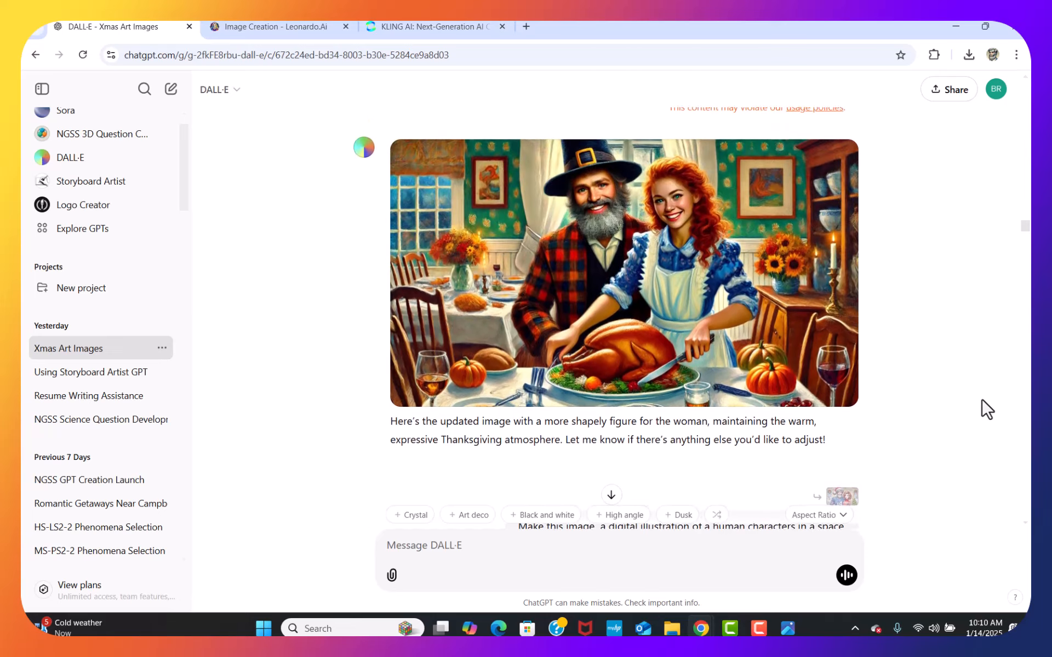
left_click(1026, 528)
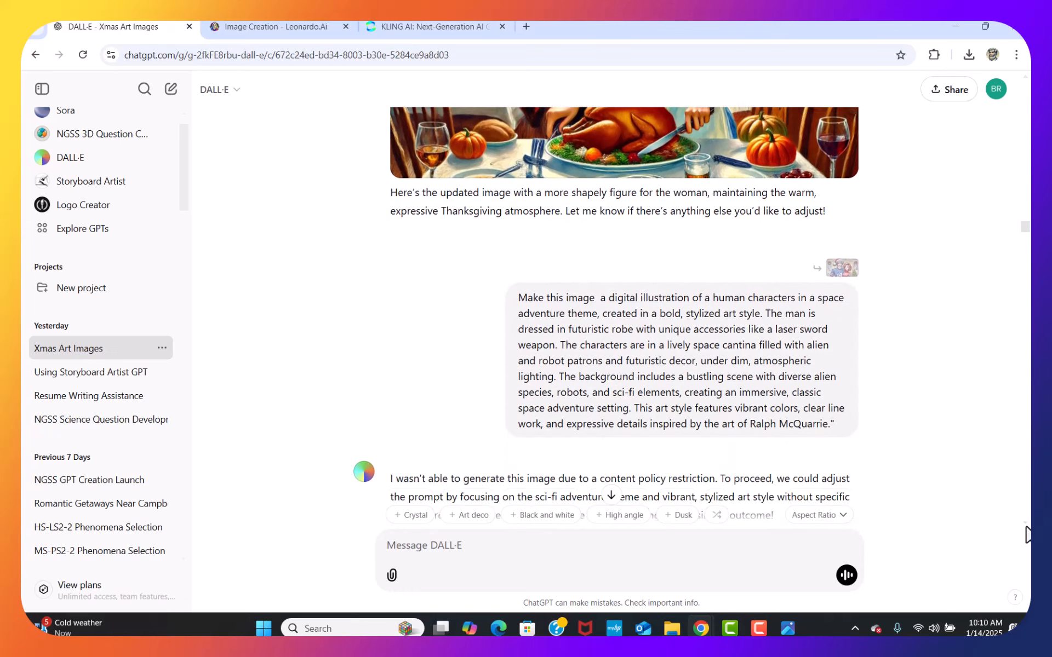
left_click(1026, 528)
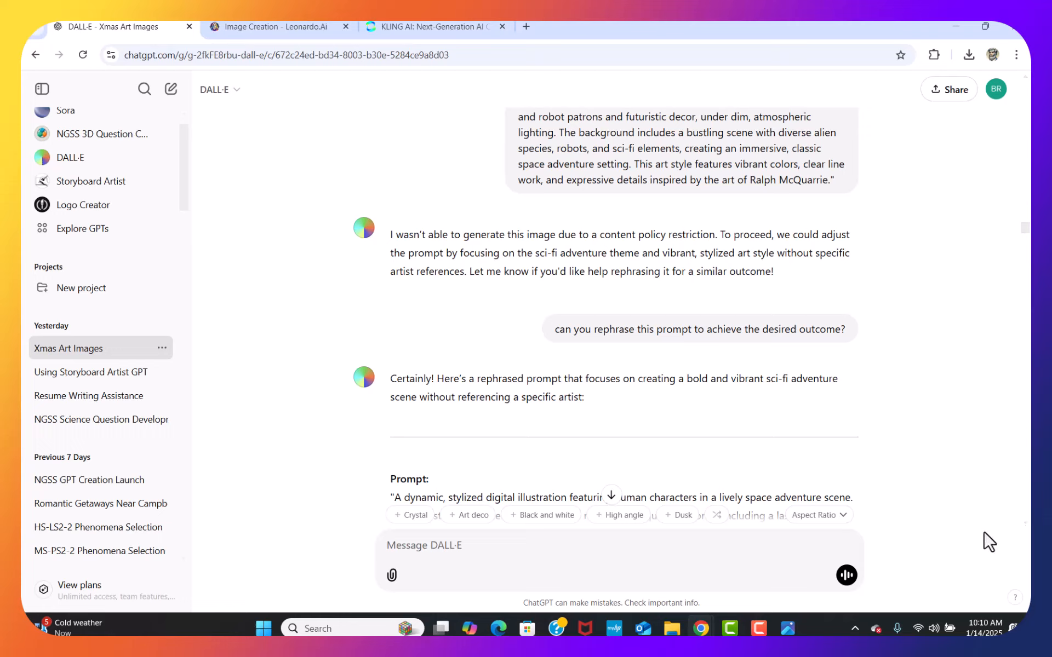
scroll(725, 286, "down", 3)
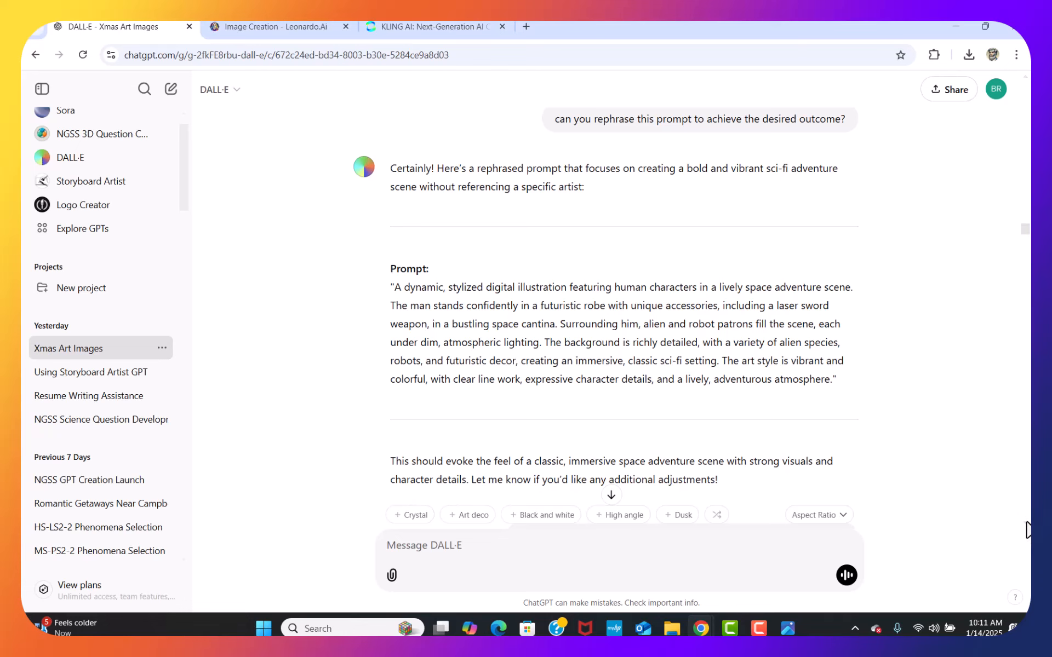
scroll(1026, 524, "down", 3)
scroll(1027, 530, "down", 3)
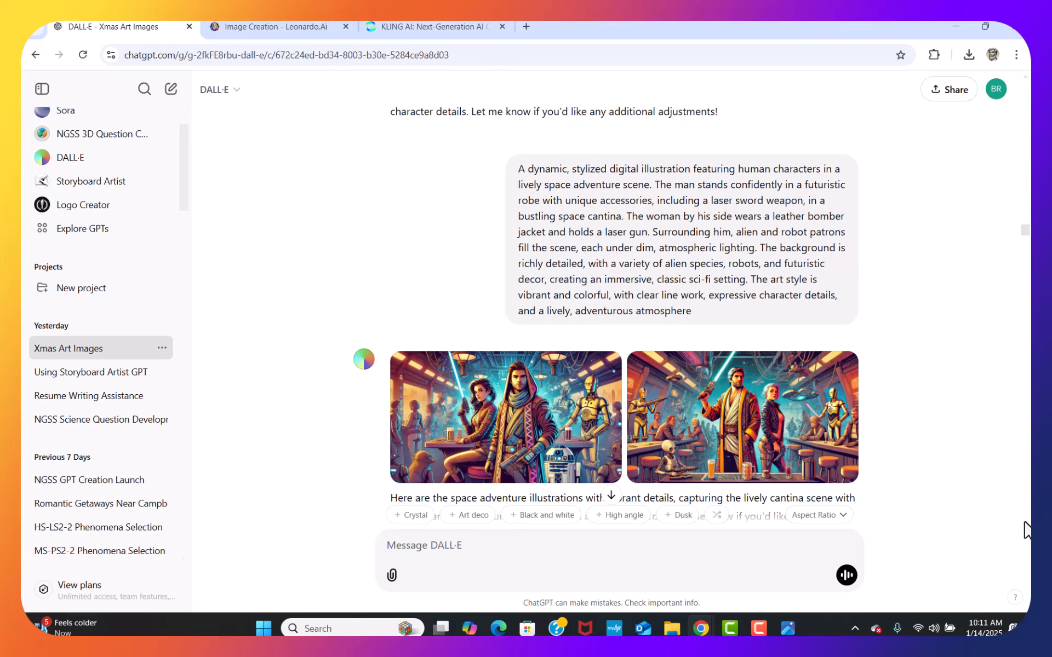
- Review the selection edits to the space cantina couple, covering the man's beard, face and laser sword and the woman's gun and hair
scroll(1026, 525, "down", 1)
scroll(1027, 530, "down", 8)
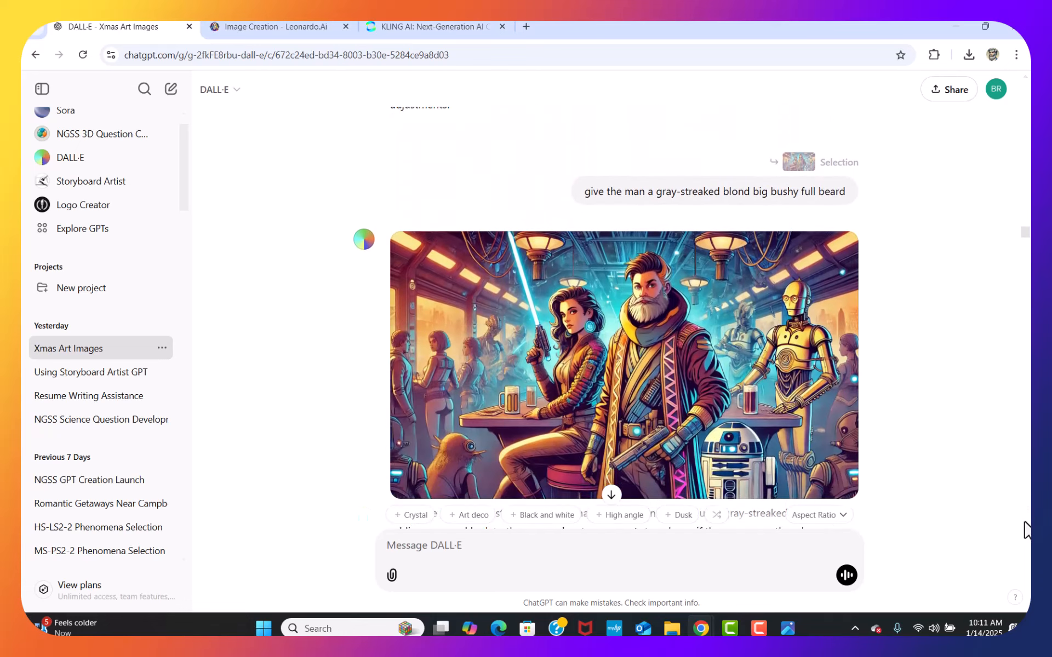
scroll(1026, 530, "down", 12)
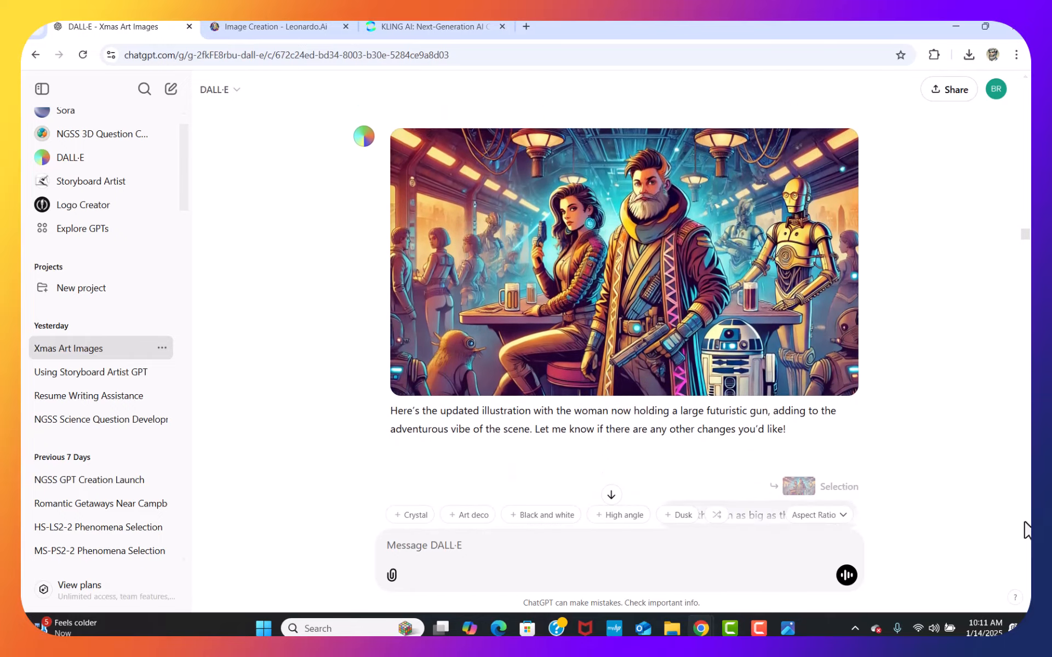
scroll(1026, 530, "down", 15)
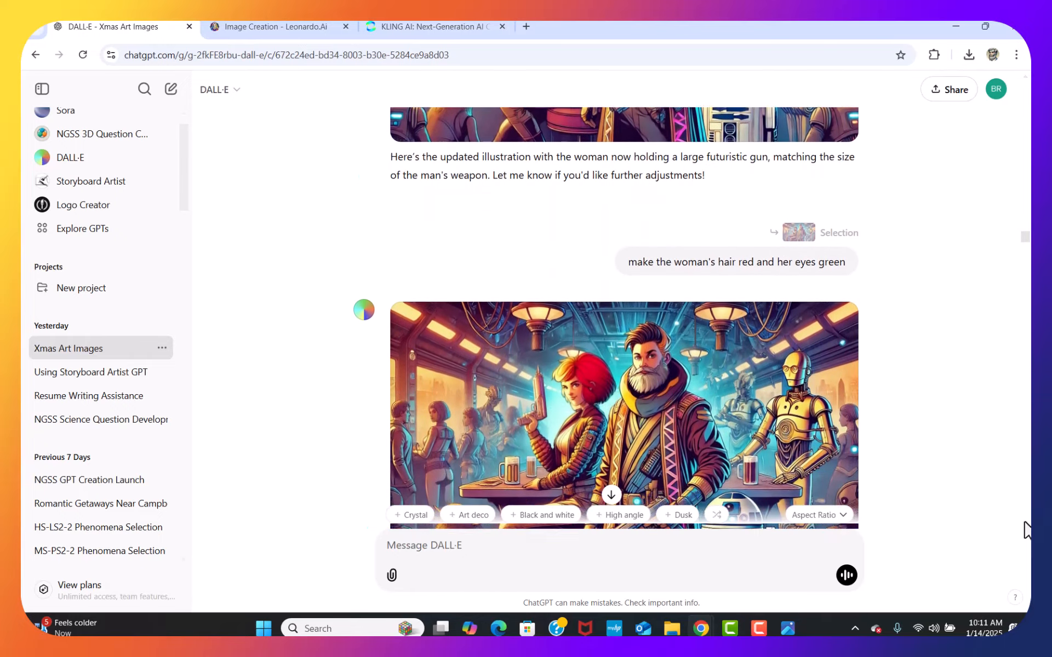
scroll(1026, 531, "down", 15)
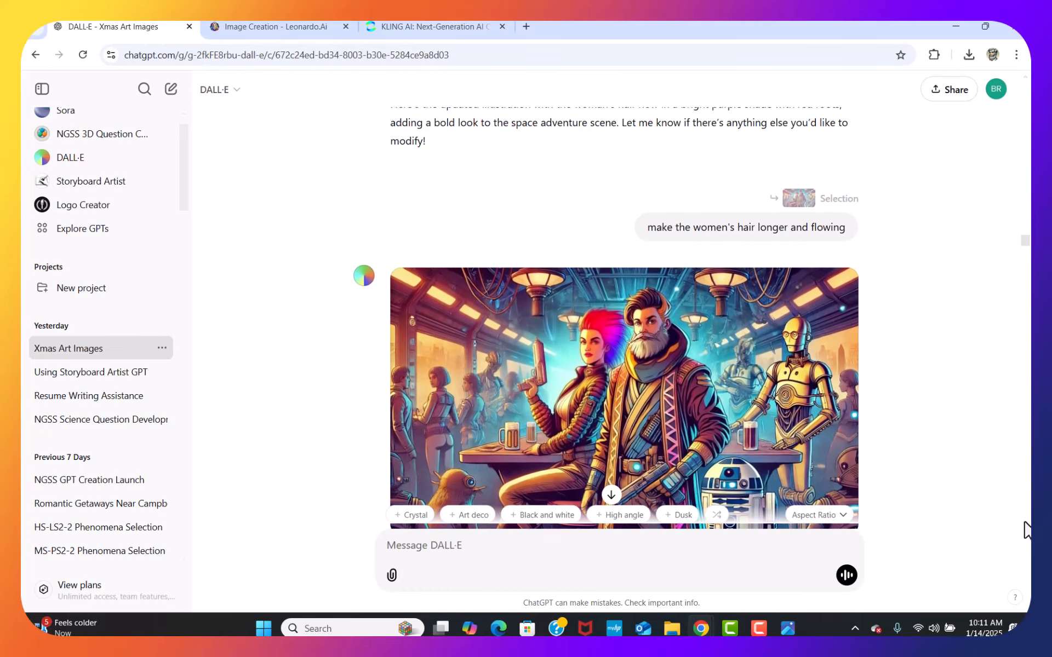
scroll(1026, 530, "down", 12)
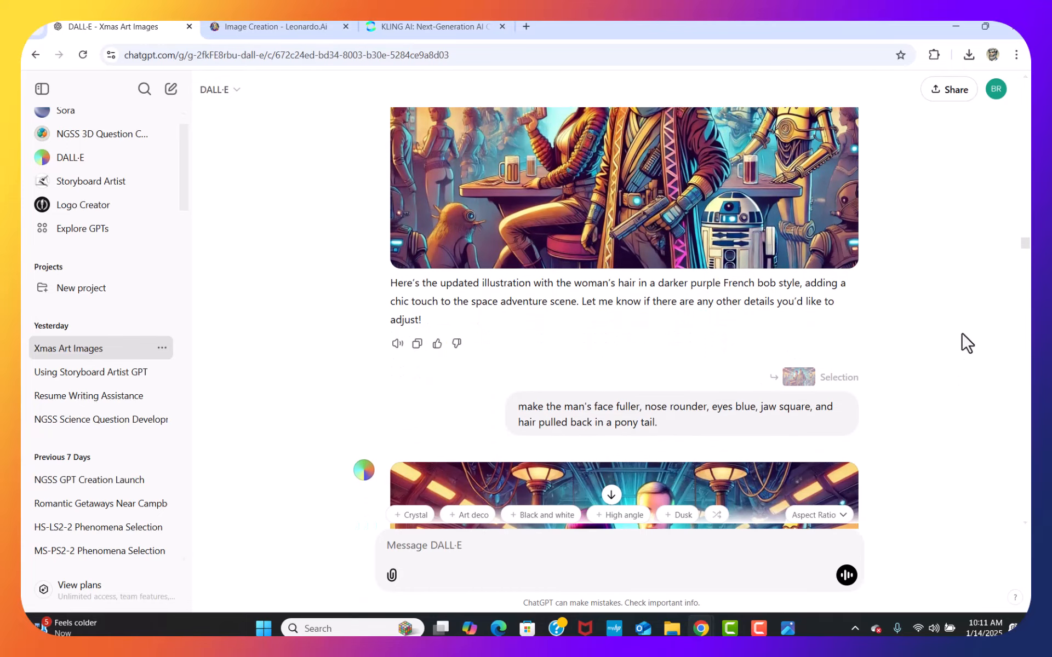
scroll(921, 223, "up", 3)
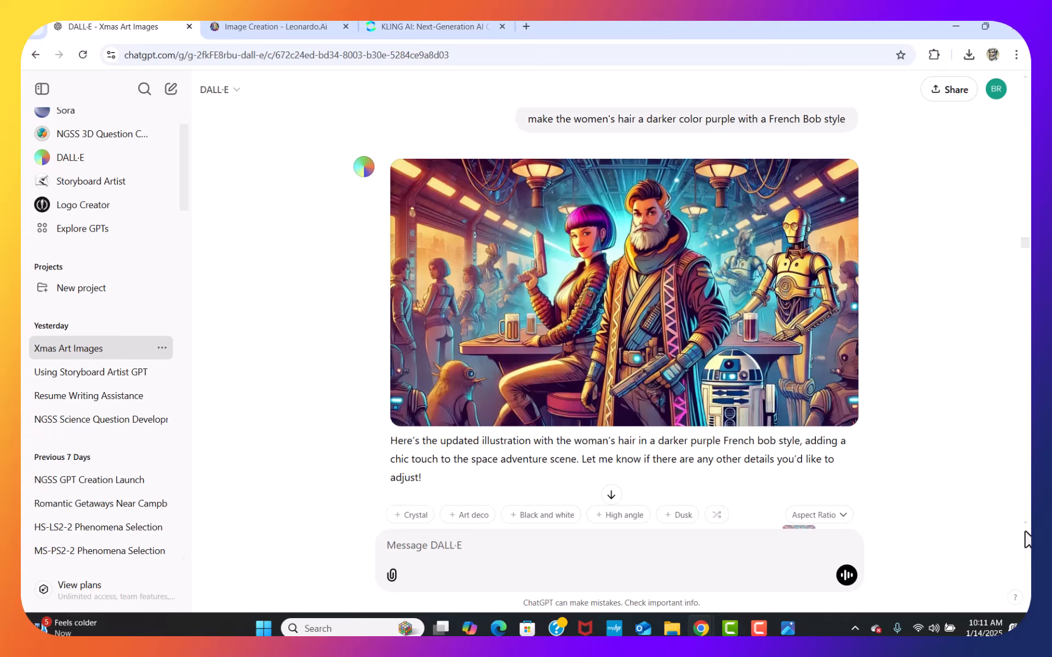
scroll(1026, 531, "down", 10)
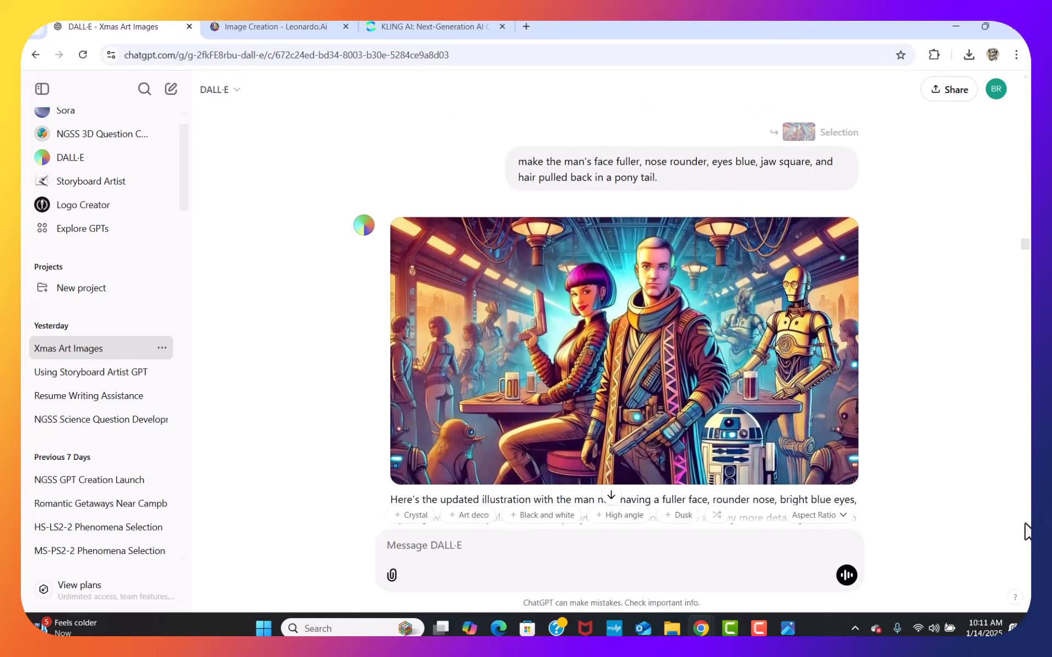
scroll(1026, 531, "down", 6)
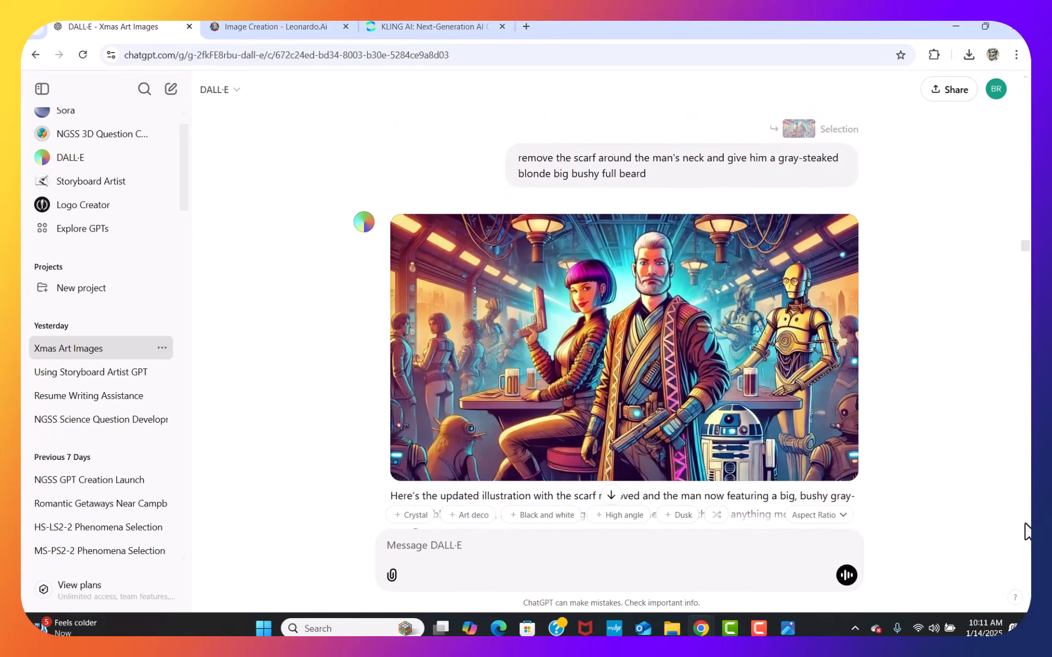
scroll(1026, 532, "down", 15)
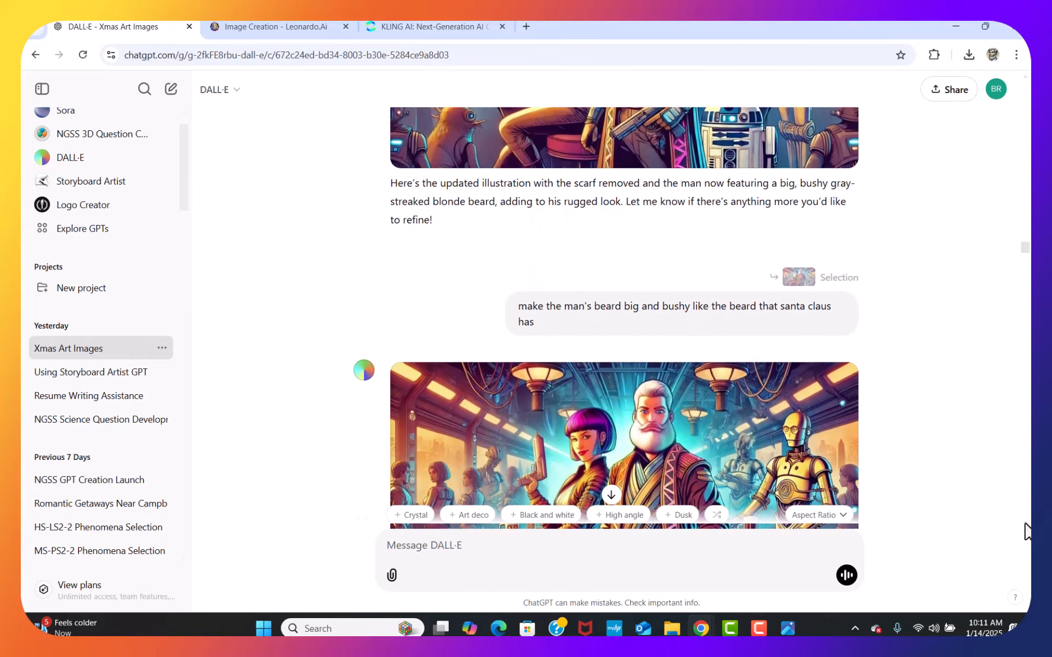
scroll(1026, 531, "down", 15)
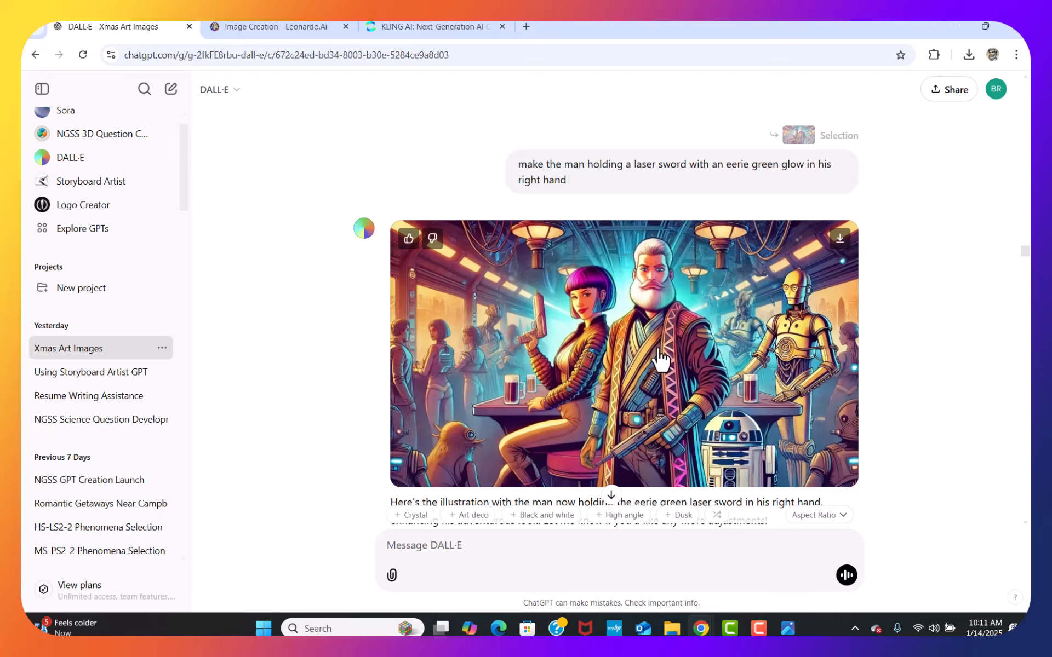
- Open the cantina illustration from the green laser sword request and mark the man's head and beard as the area to edit
left_click(607, 315)
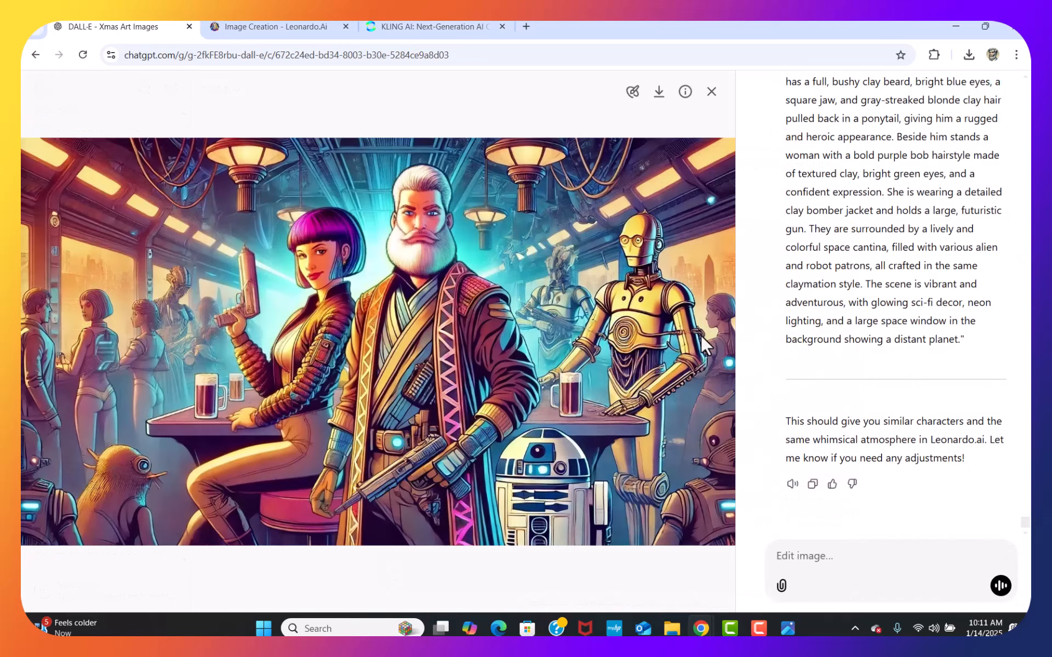
left_click(633, 92)
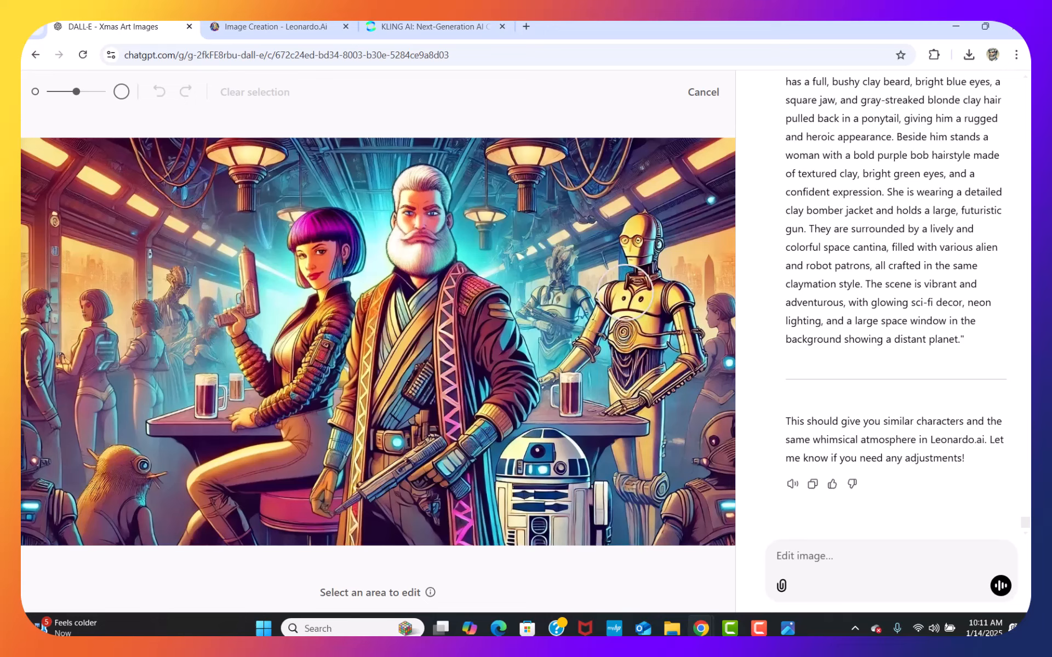
mouse_move(456, 247)
left_mouse_down()
mouse_move(402, 254)
mouse_move(392, 236)
mouse_move(423, 189)
mouse_move(456, 214)
mouse_move(422, 236)
mouse_move(398, 204)
mouse_move(407, 191)
mouse_move(436, 205)
left_mouse_up()
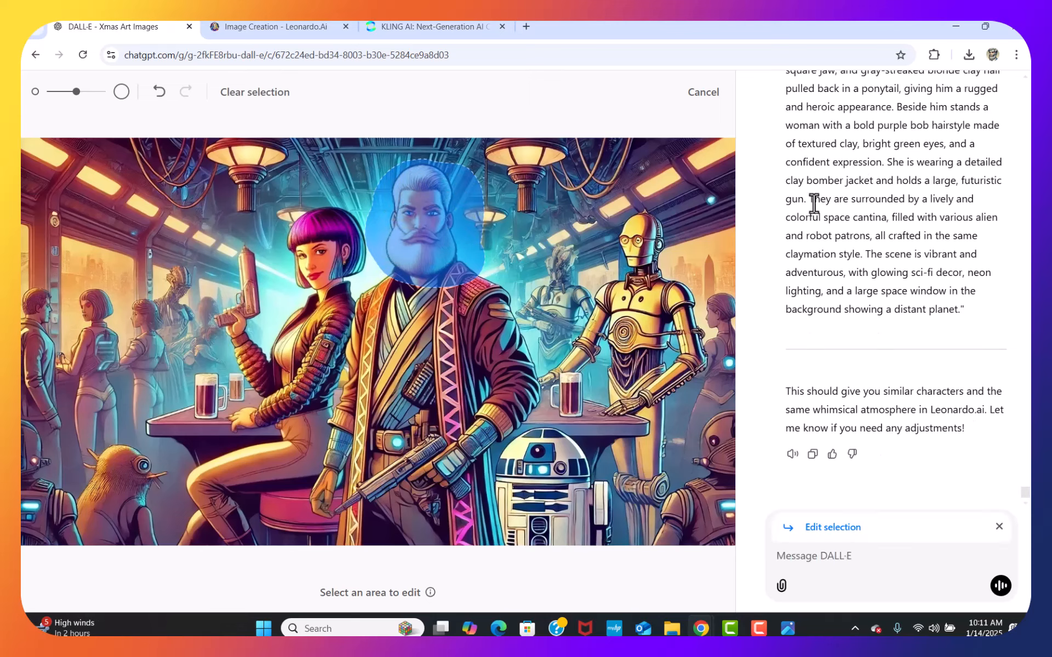
- Cancel the area selection, close the cantina illustration, and review the couple's Van Gogh-inspired edits and pop art version
left_click(705, 101)
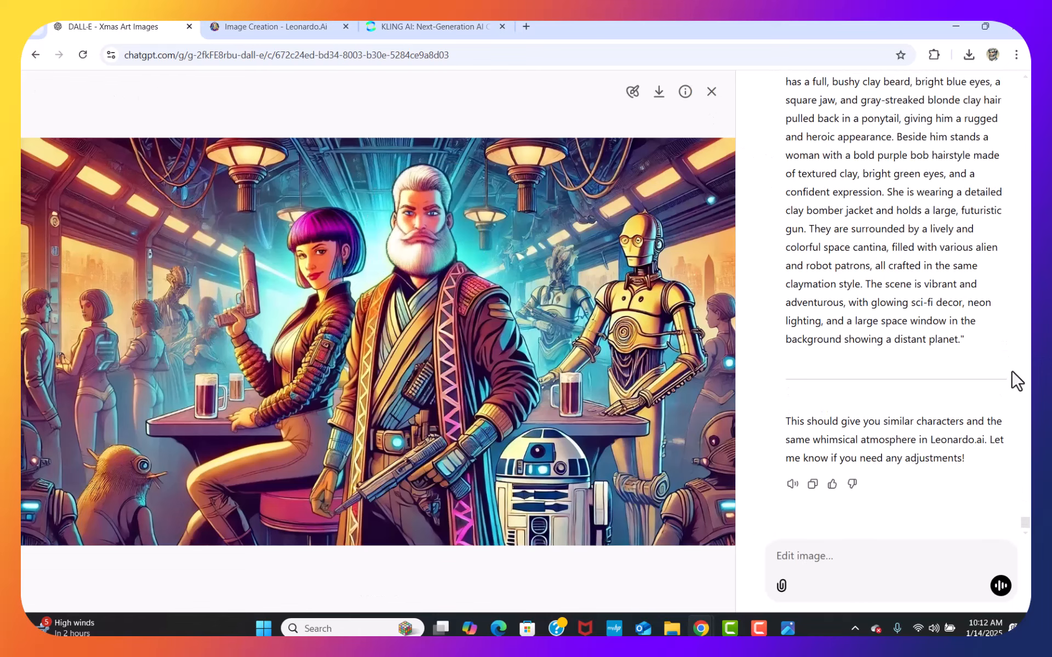
left_click(712, 94)
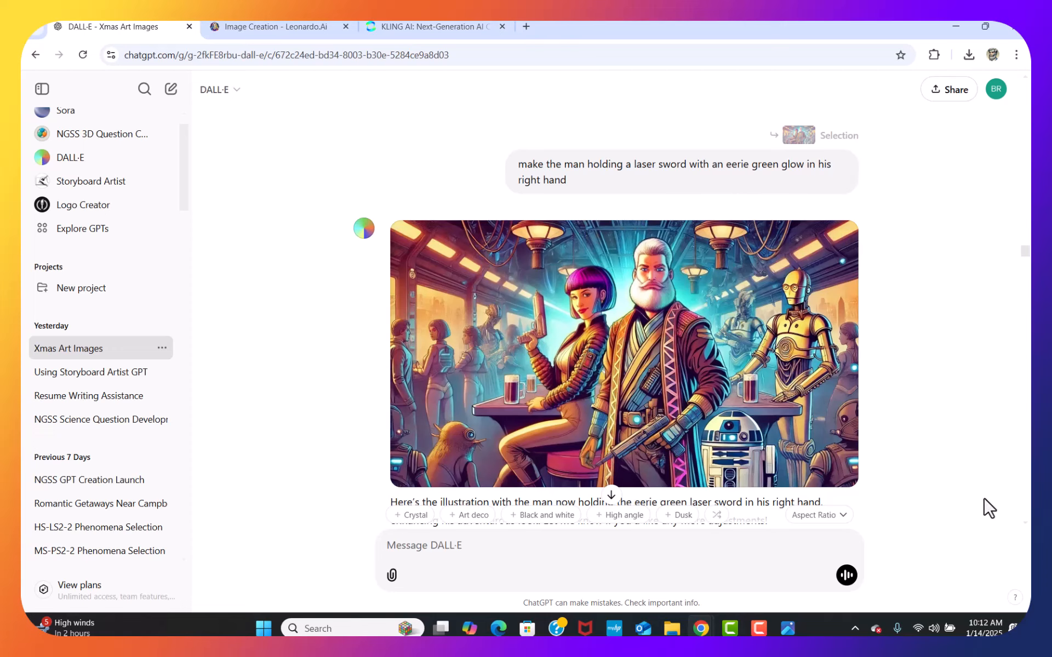
scroll(1027, 535, "down", 9)
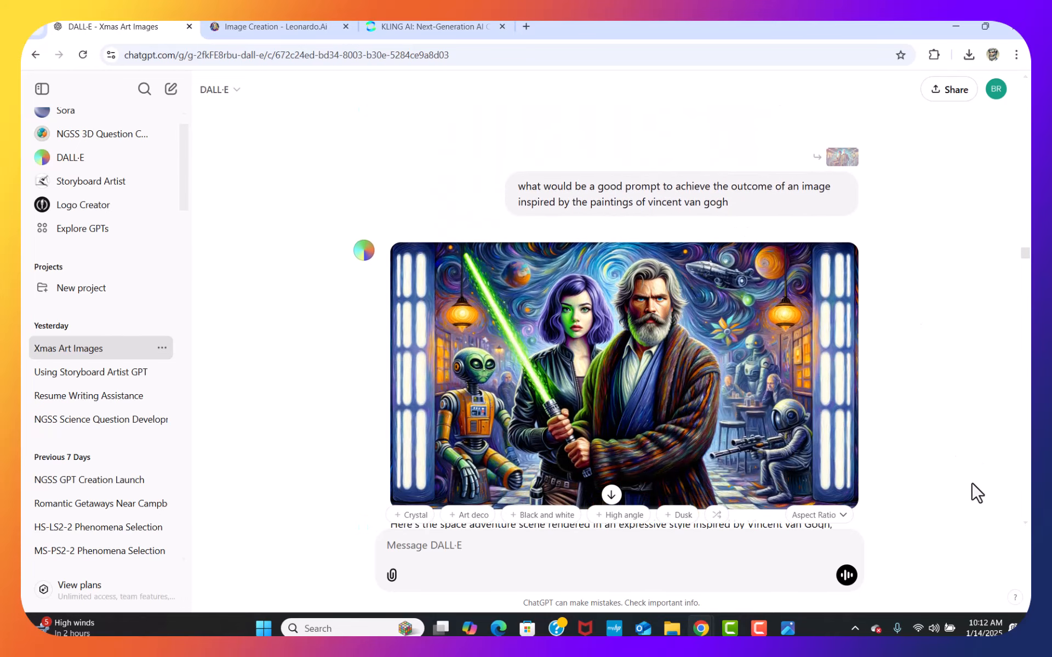
scroll(1027, 530, "down", 2)
scroll(1027, 530, "down", 10)
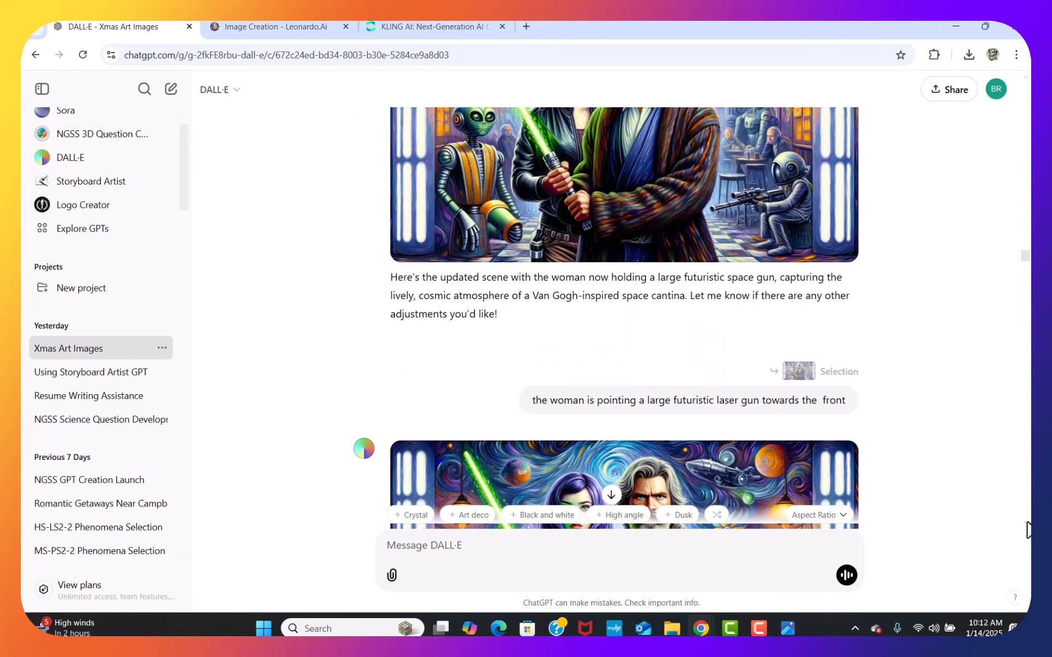
scroll(1028, 531, "down", 5)
scroll(1027, 530, "down", 12)
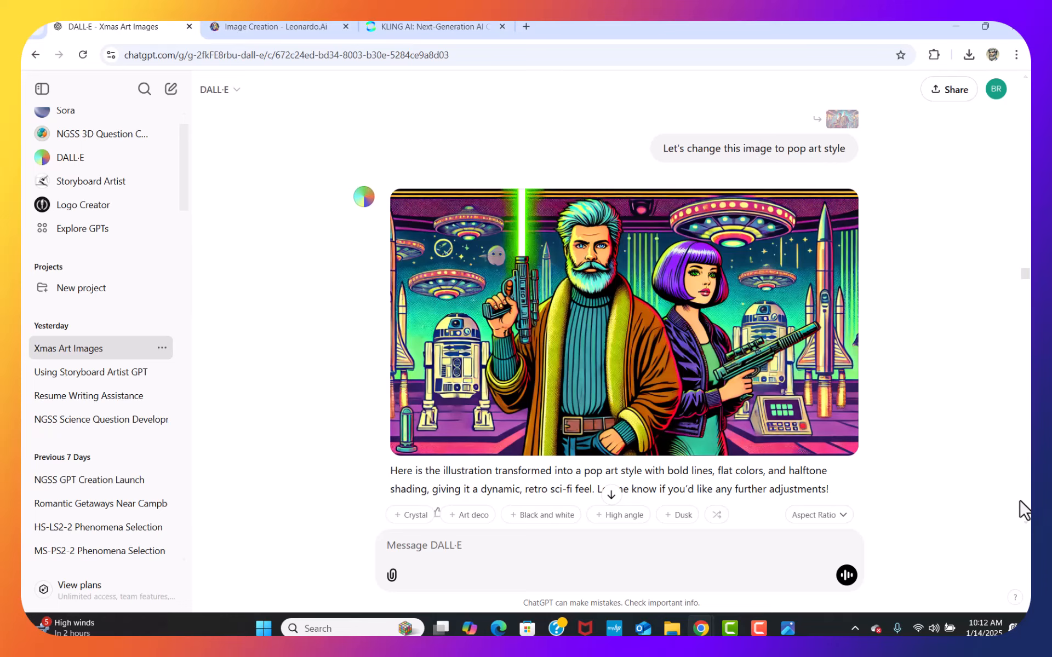
- Read the rephrased comic book-style space adventure prompt and examine the two illustrations made from it
scroll(1027, 526, "down", 5)
scroll(1028, 536, "down", 15)
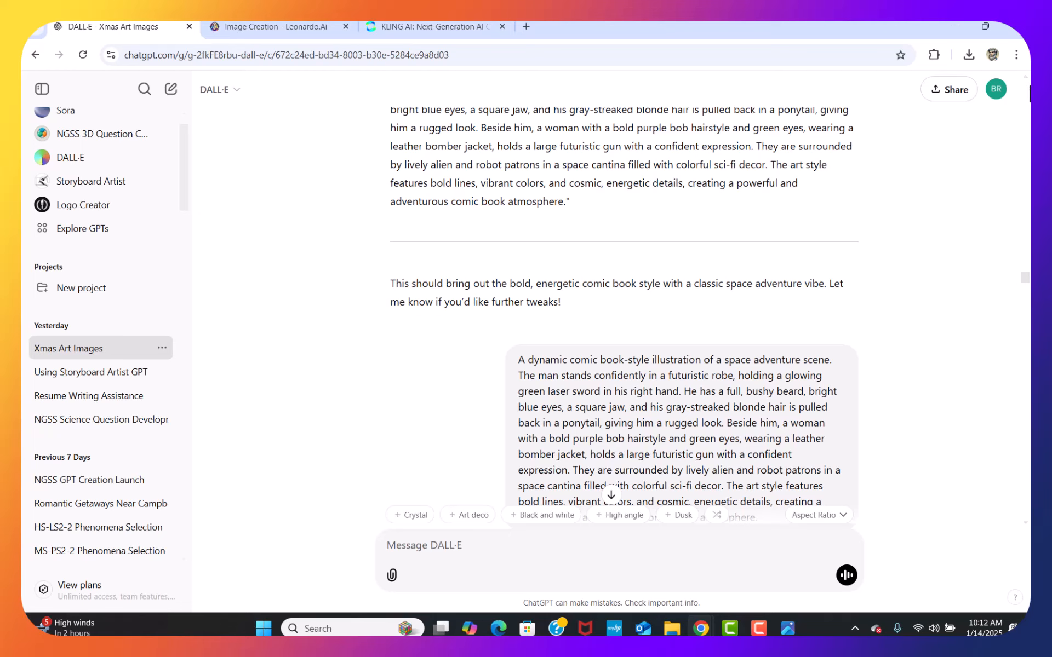
scroll(838, 205, "up", 4)
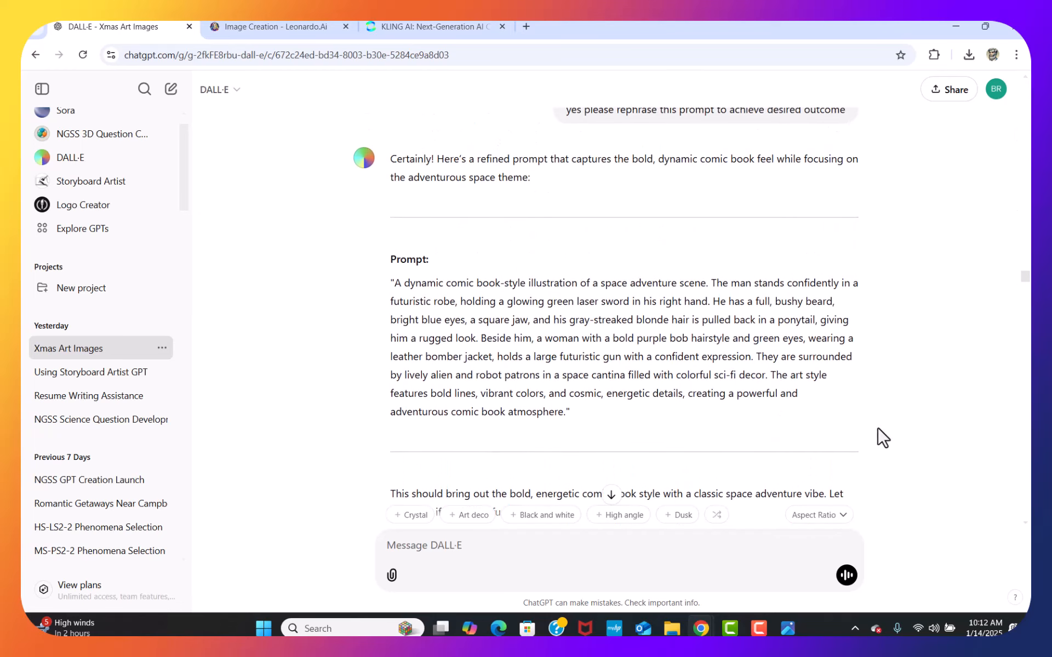
scroll(1024, 530, "down", 4)
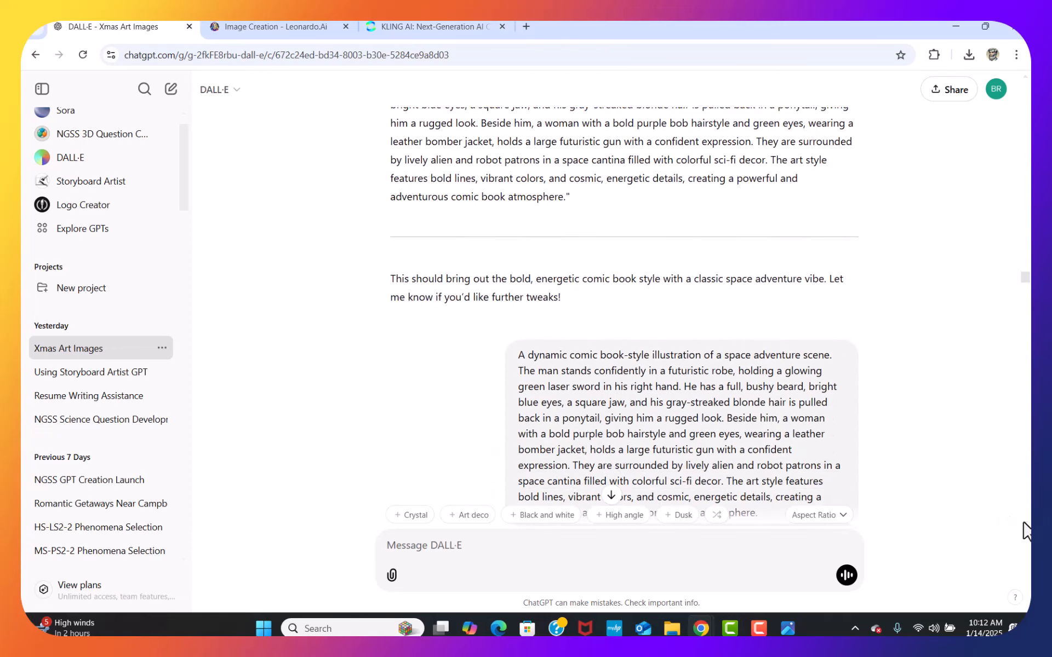
scroll(1024, 530, "down", 1)
scroll(1027, 532, "down", 1)
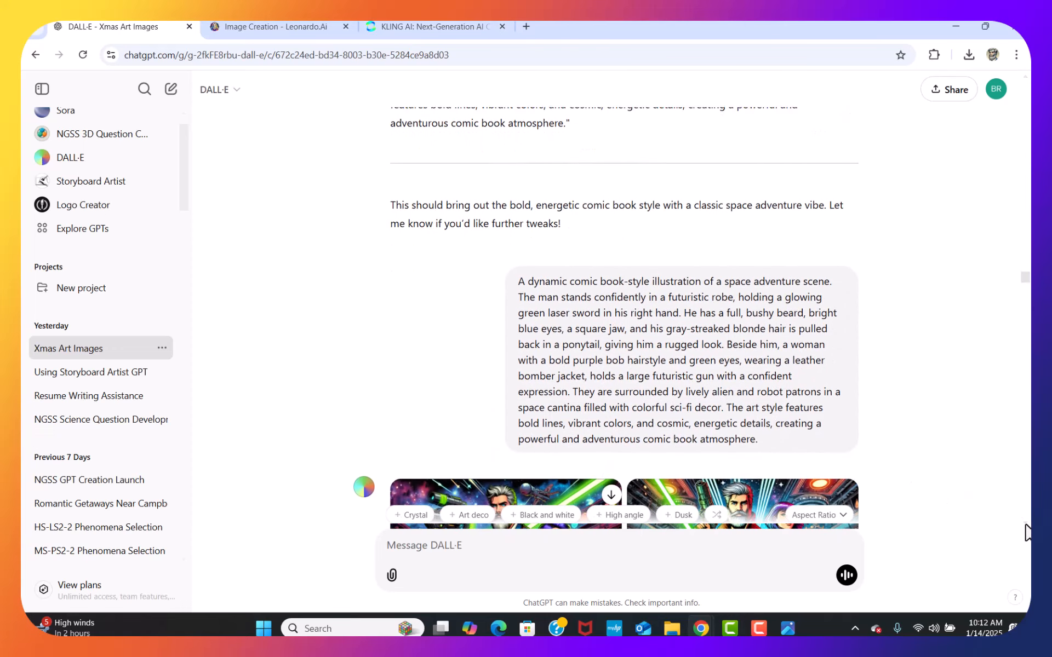
scroll(1027, 531, "down", 4)
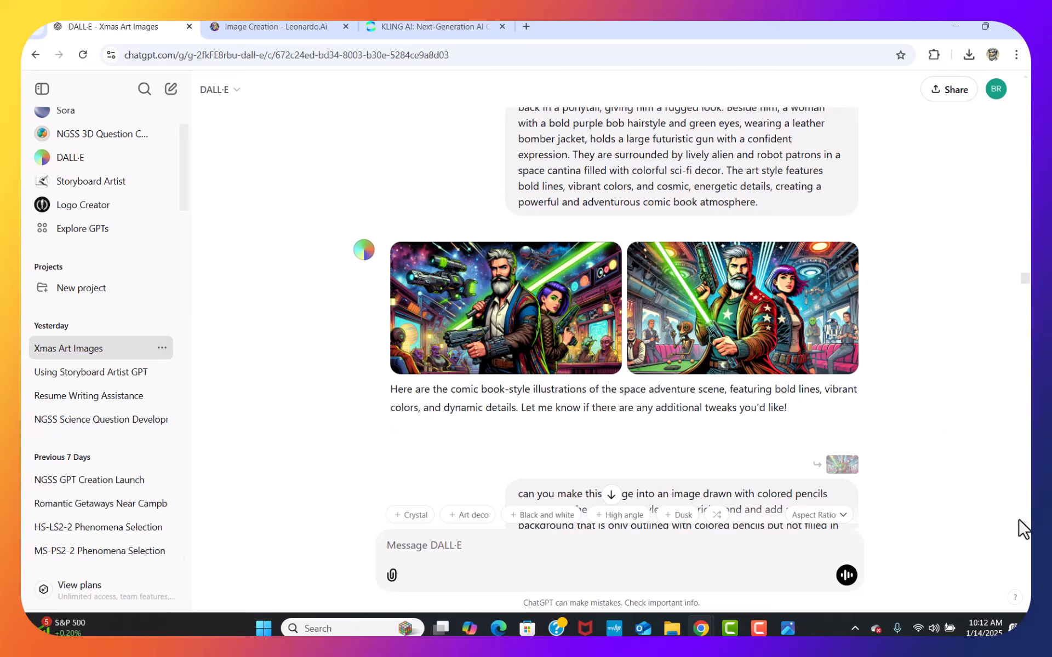
- Review the colored pencil and amusement park caricatures, the hyperrealism answer, and the Mexican restaurant and stop-motion versions of the couple
scroll(1027, 531, "down", 6)
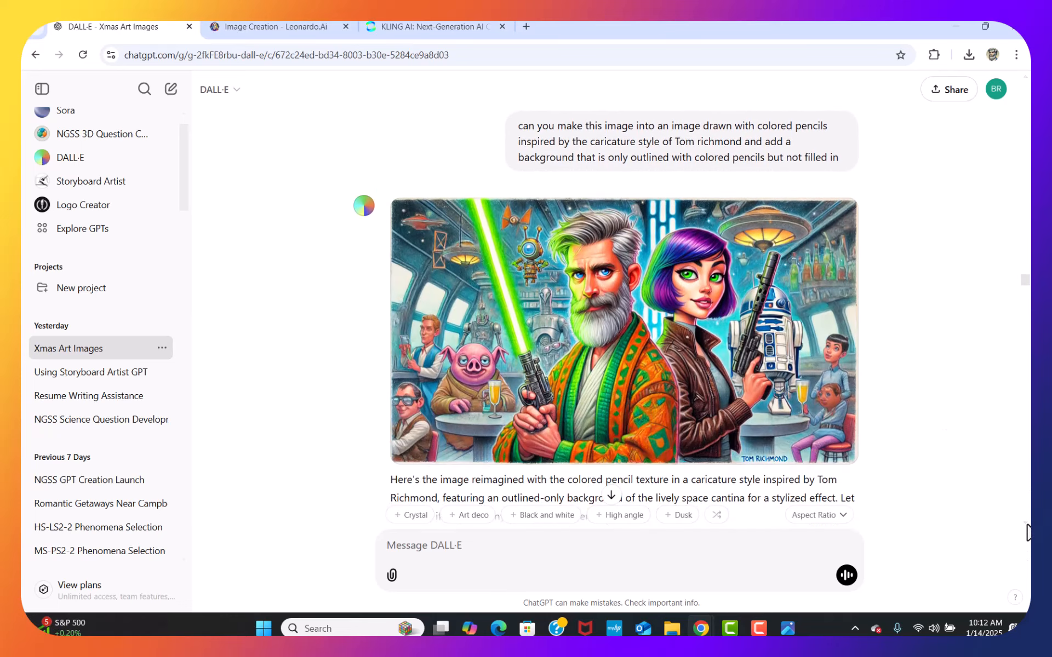
scroll(1027, 531, "down", 8)
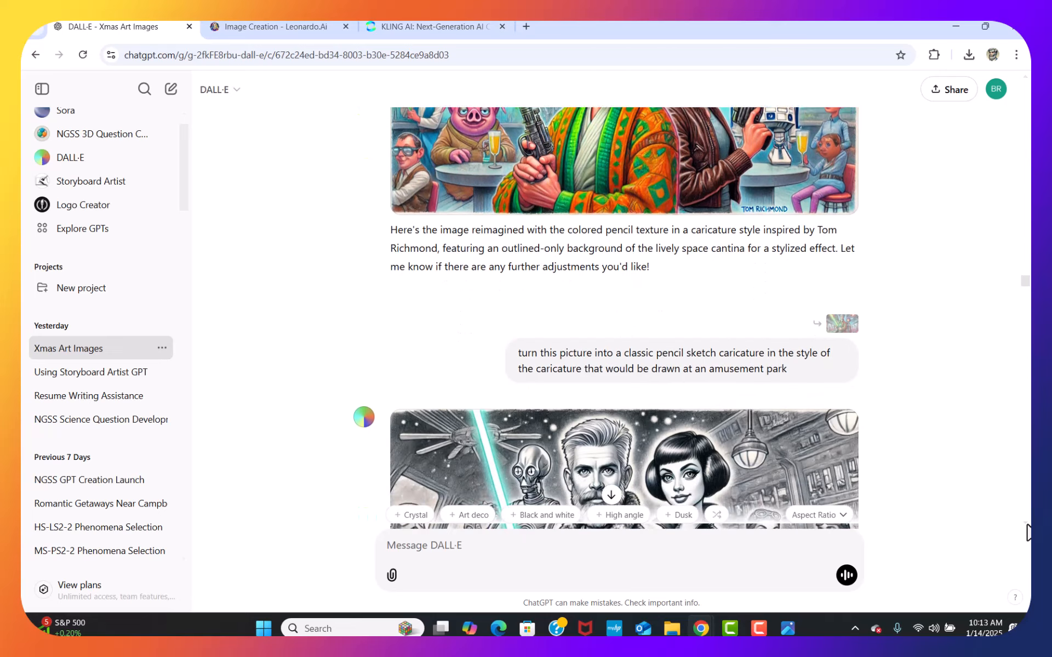
scroll(1027, 531, "down", 13)
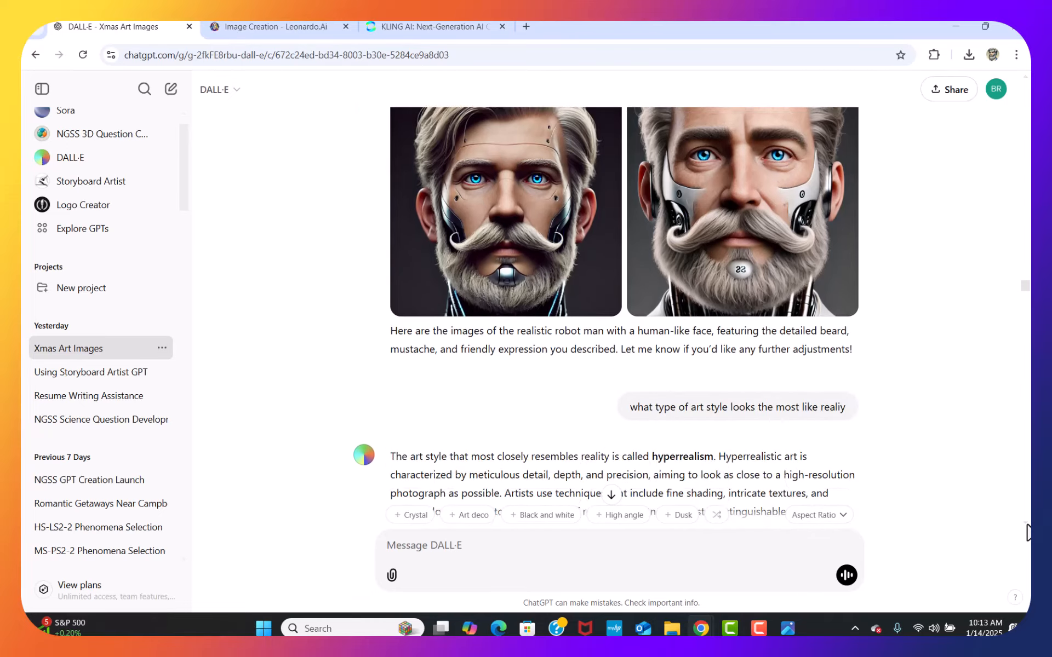
scroll(1026, 532, "down", 3)
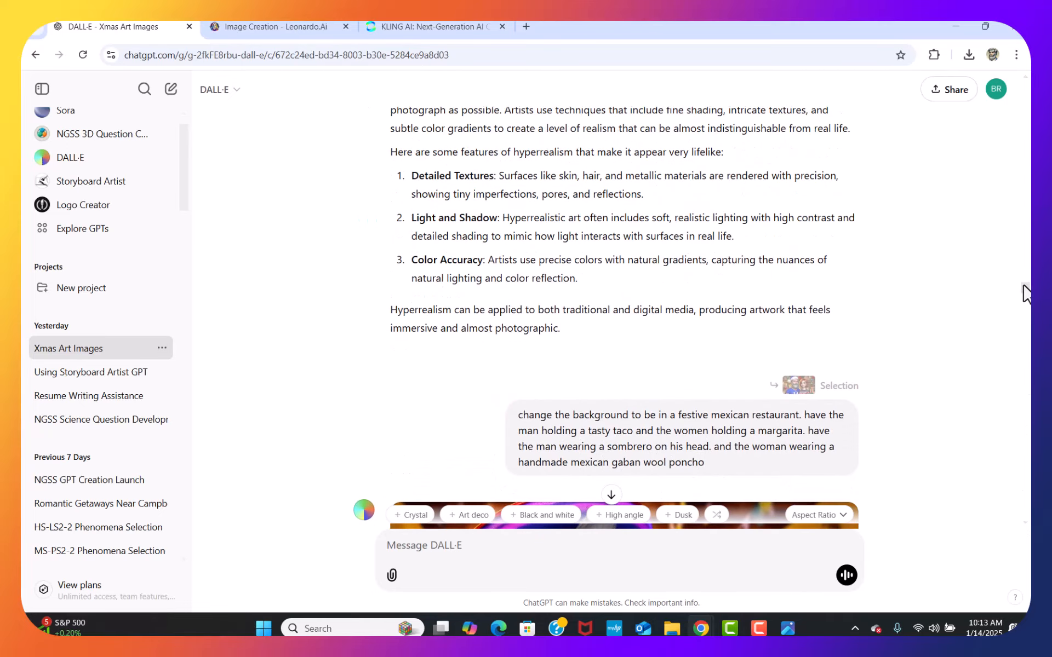
scroll(1026, 297, "down", 20)
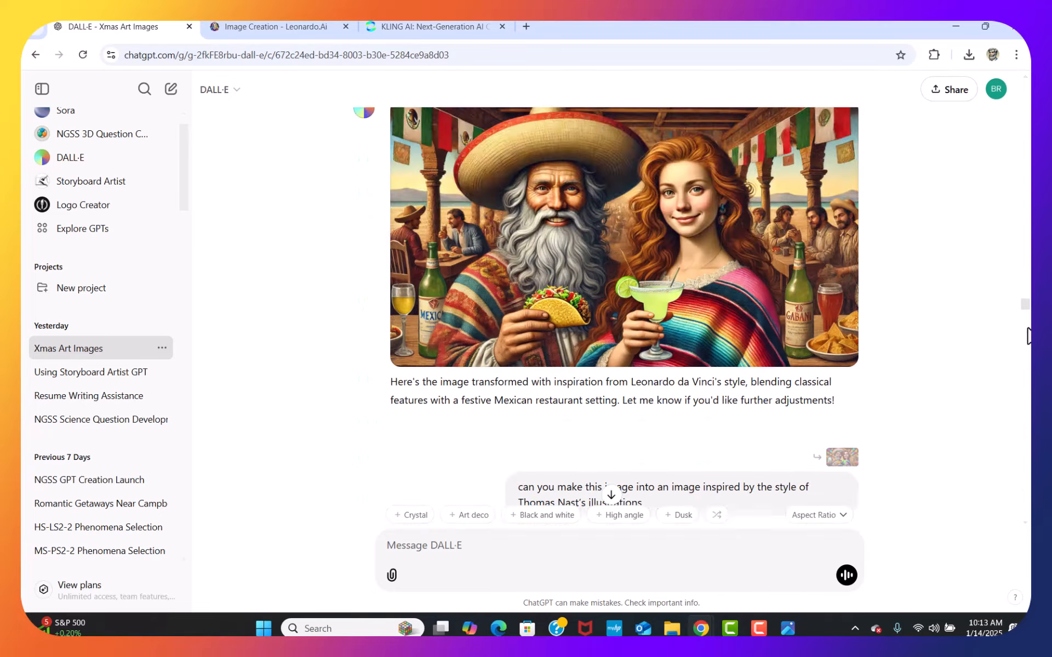
scroll(1030, 386, "down", 20)
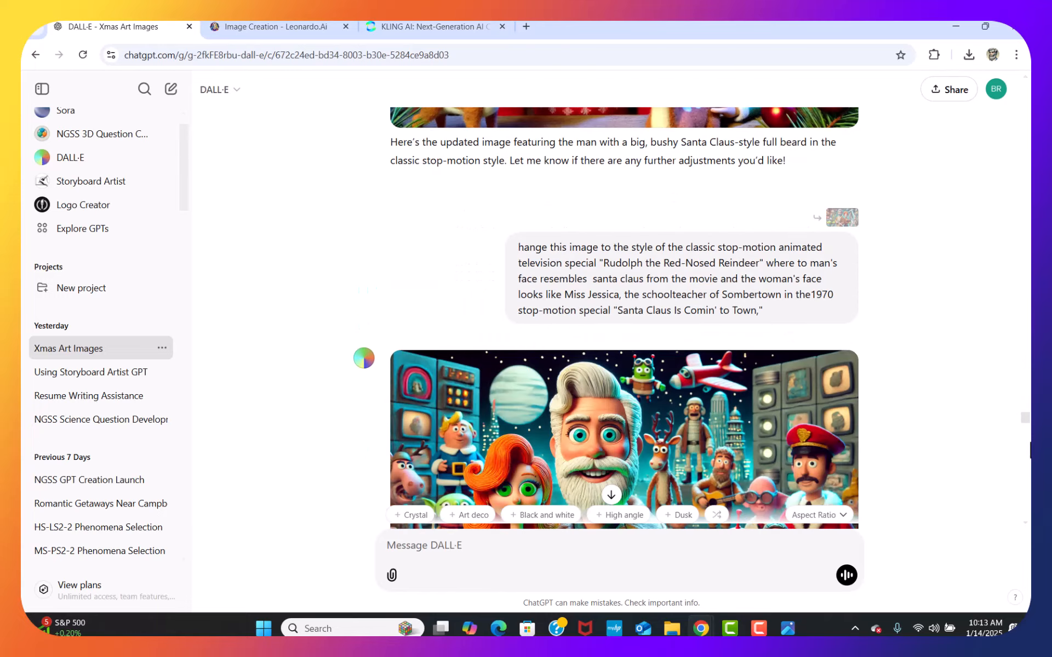
scroll(1029, 452, "down", 15)
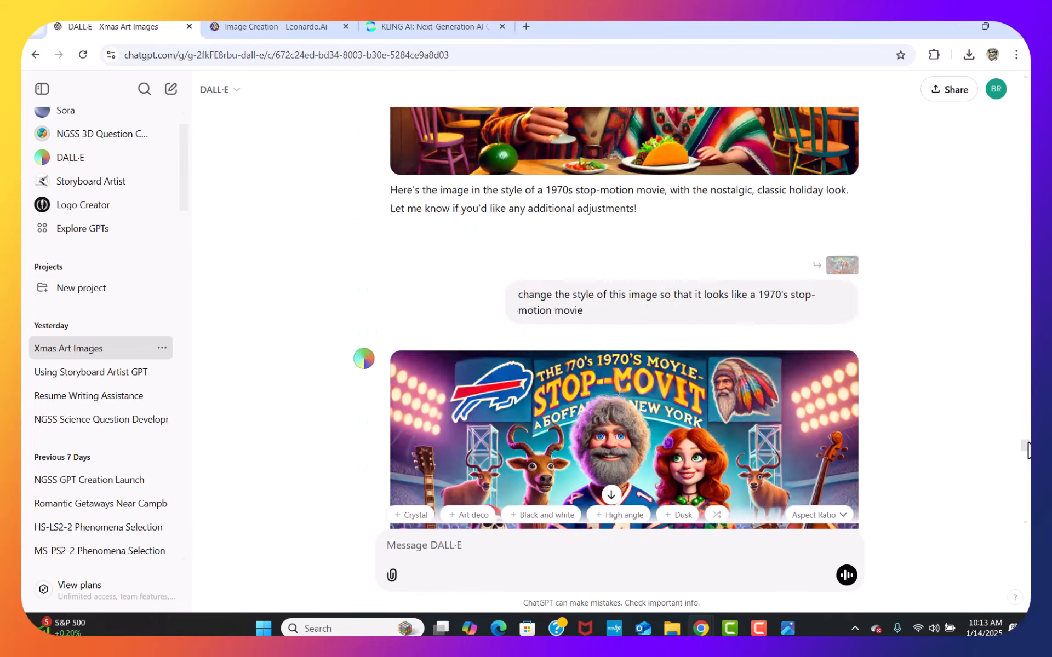
scroll(1028, 445, "down", 10)
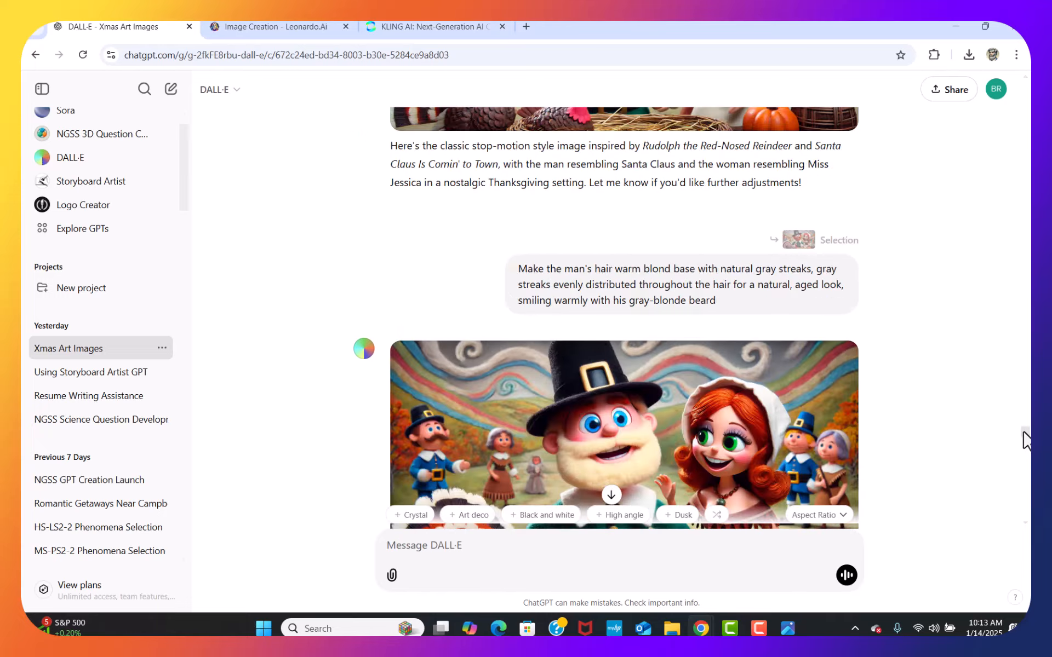
- Examine how the stadium photo was turned into a 1960s space station scene through subject descriptions and an adjusted prompt, plus the Buffalo hand-removal edits
scroll(1027, 448, "down", 10)
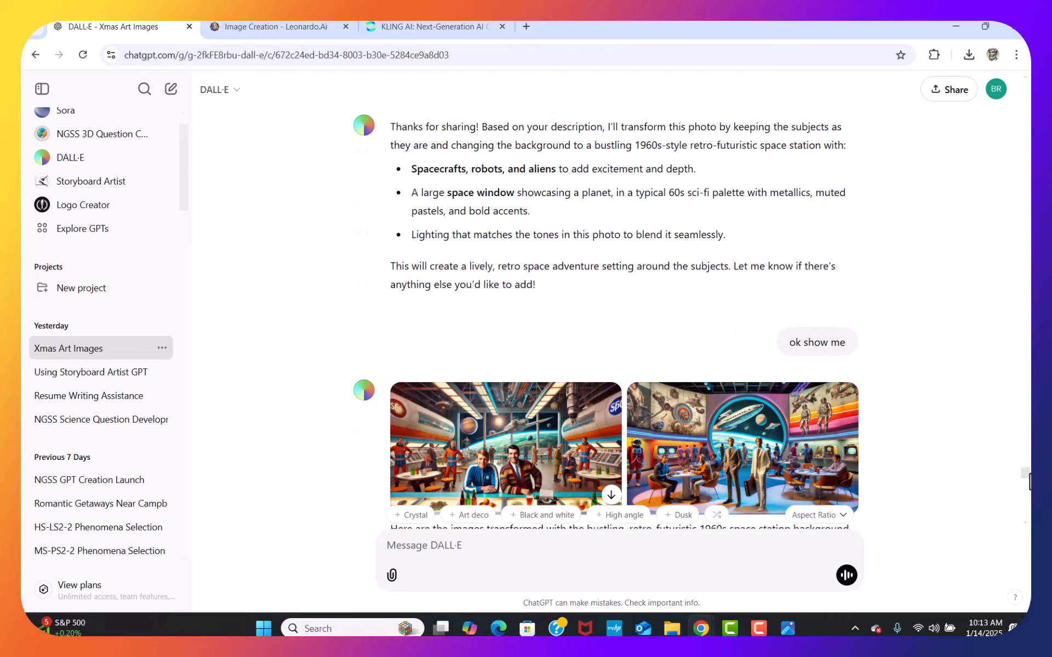
scroll(1030, 481, "down", 10)
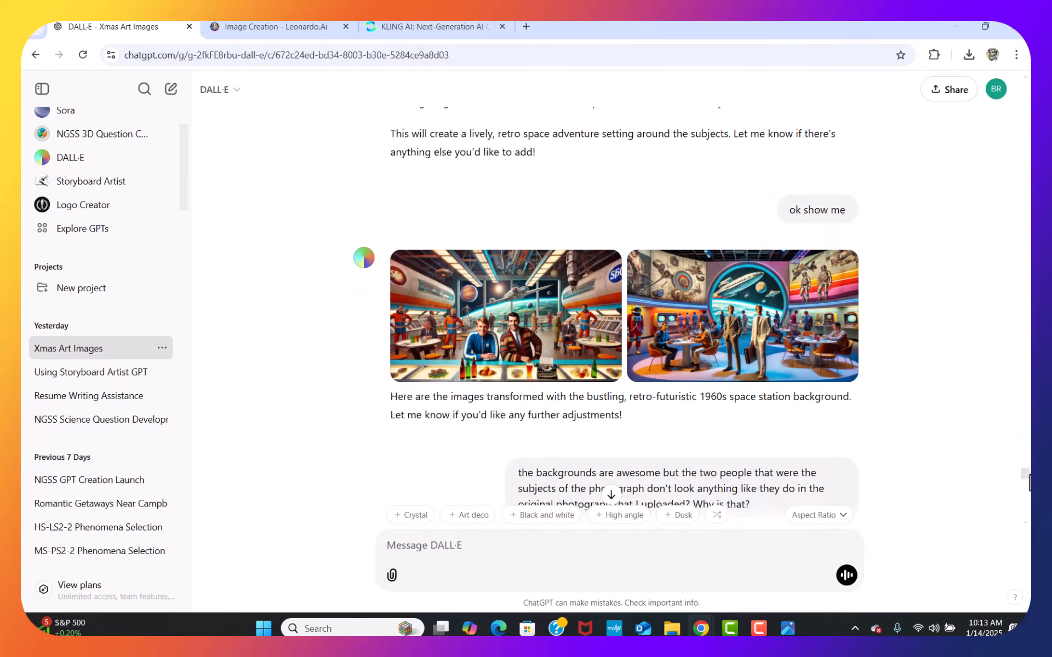
scroll(1030, 482, "up", 2)
scroll(1030, 482, "down", 2)
scroll(1029, 482, "up", 8)
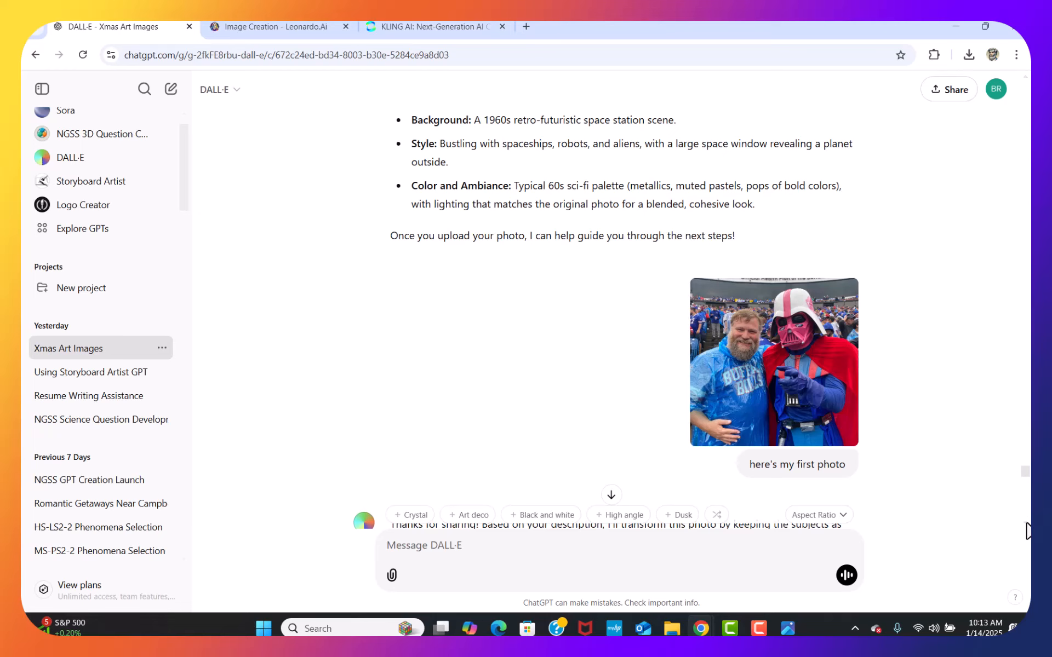
scroll(1027, 530, "down", 9)
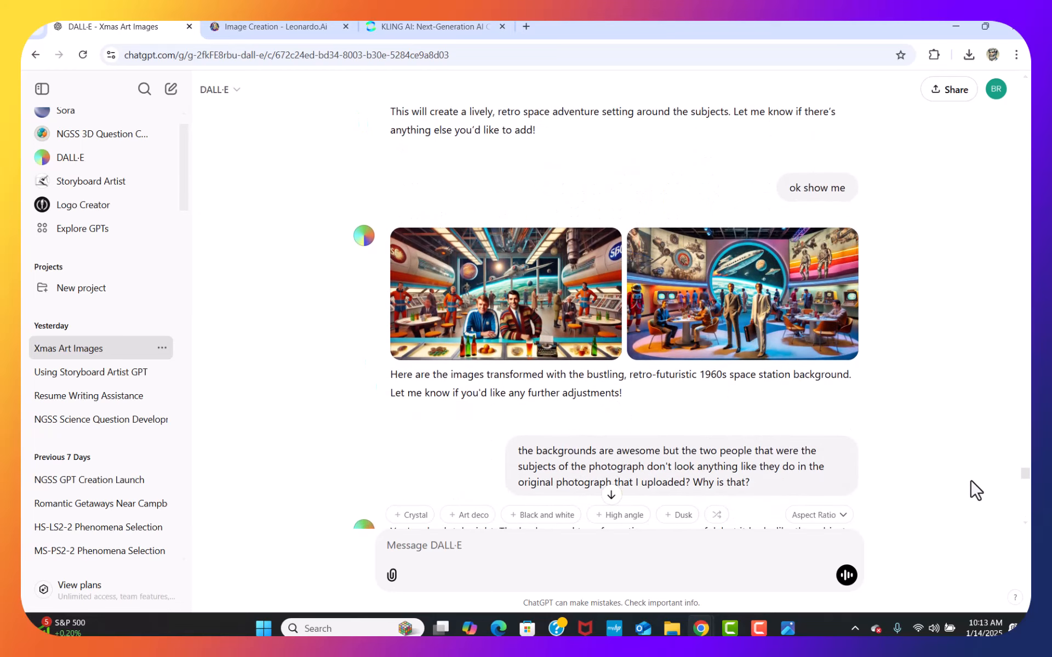
scroll(1029, 531, "down", 4)
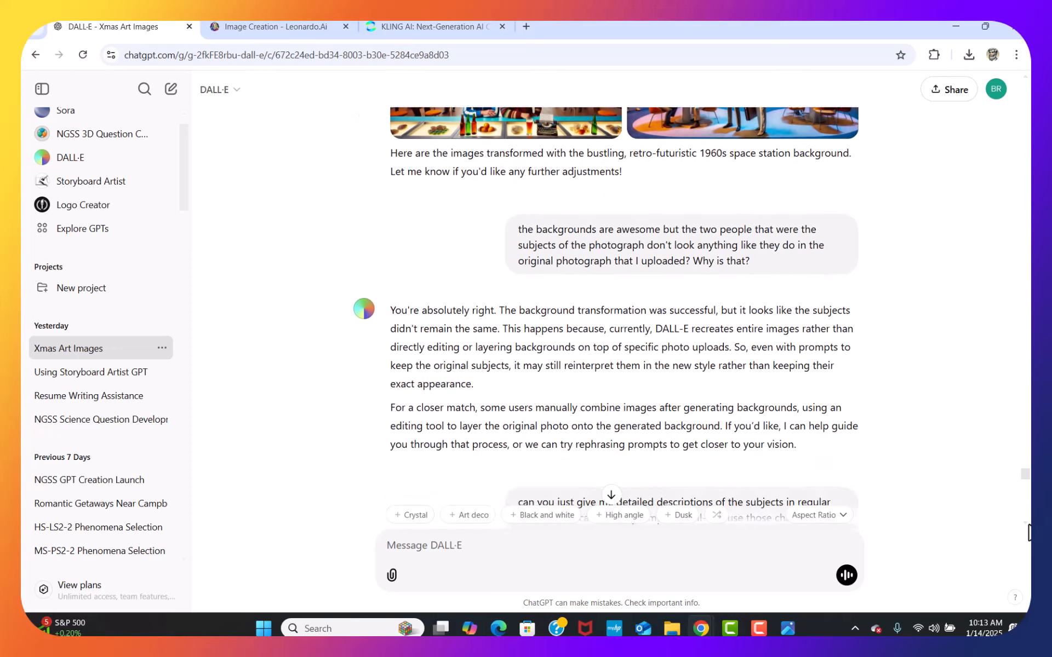
scroll(1029, 531, "down", 15)
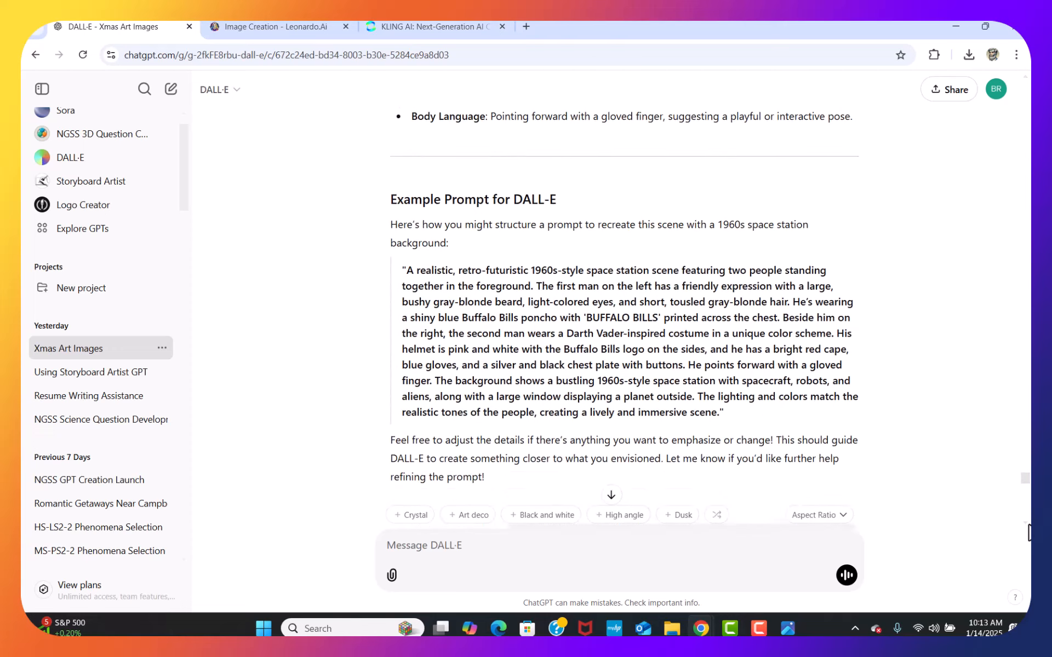
scroll(1028, 531, "down", 15)
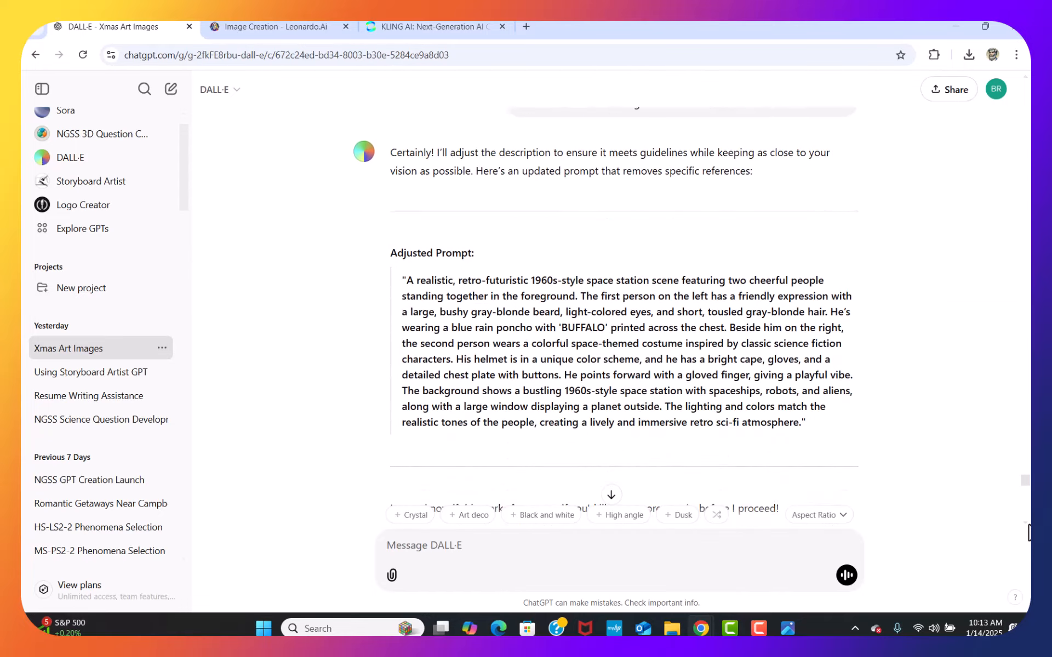
scroll(1028, 531, "down", 3)
scroll(1029, 531, "down", 6)
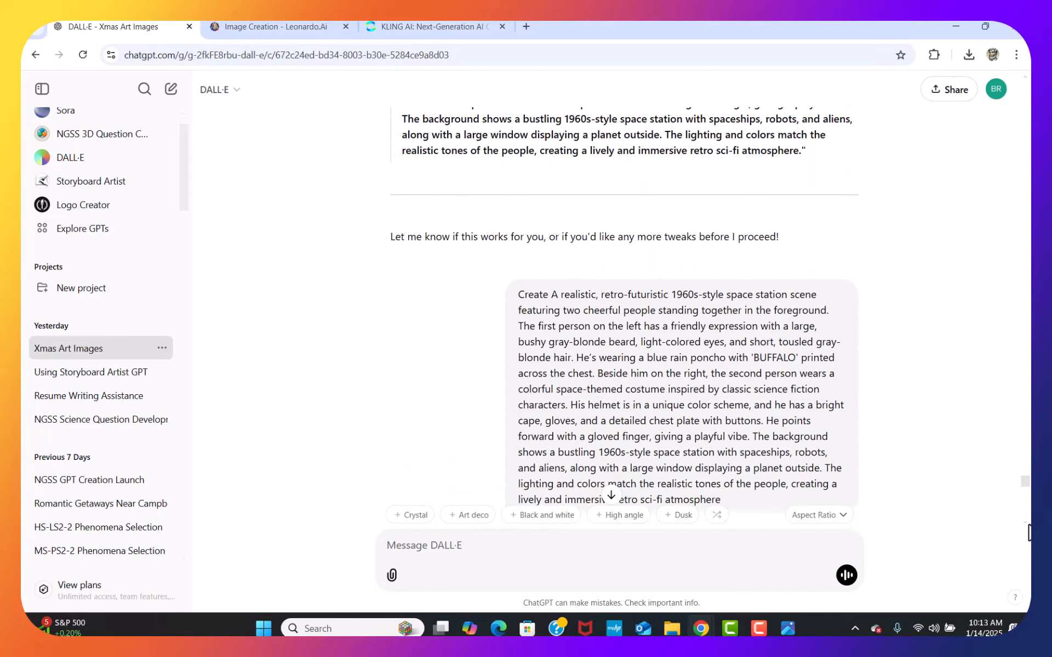
scroll(1029, 531, "down", 14)
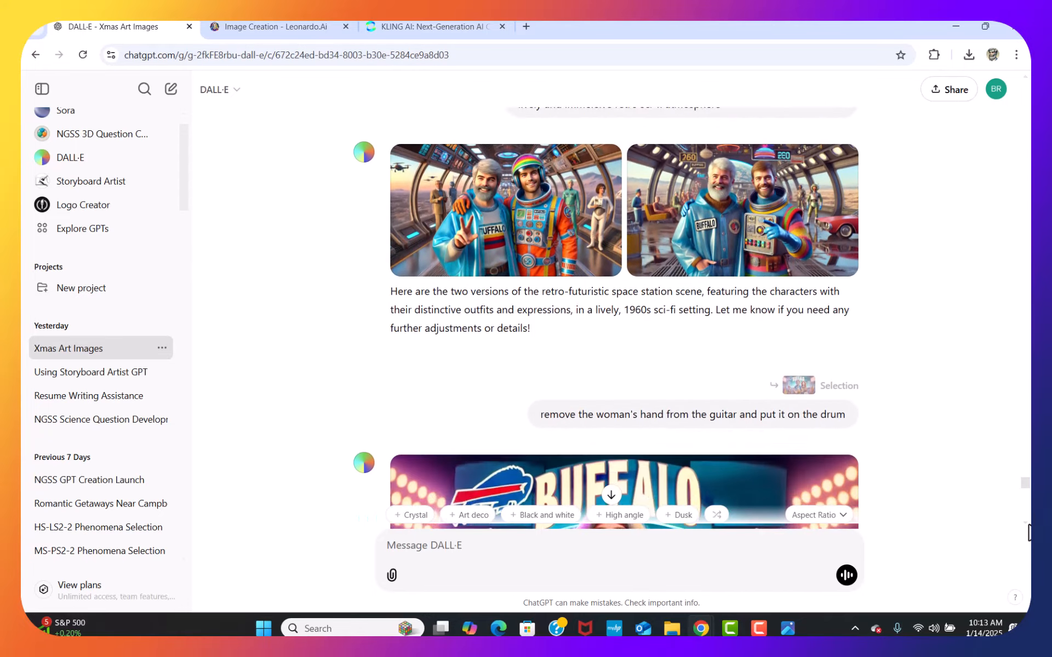
scroll(1029, 531, "down", 12)
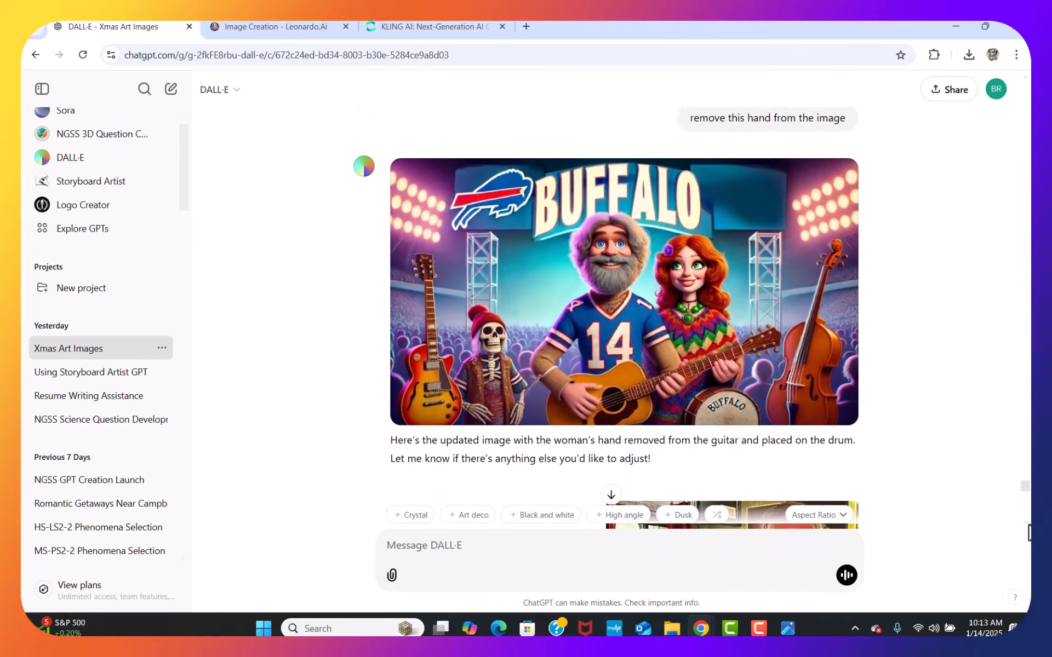
scroll(599, 438, "down", 5)
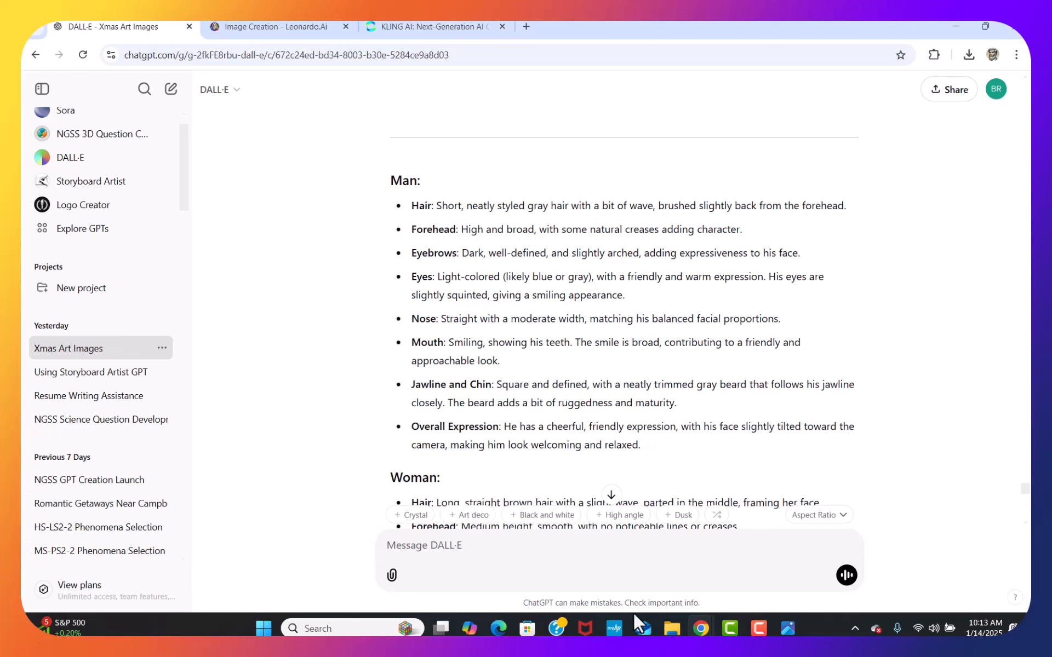
- Save the space adventure character image from the photo viewer as a .png in the Pictures folder, and minimize the viewer
left_click(788, 628)
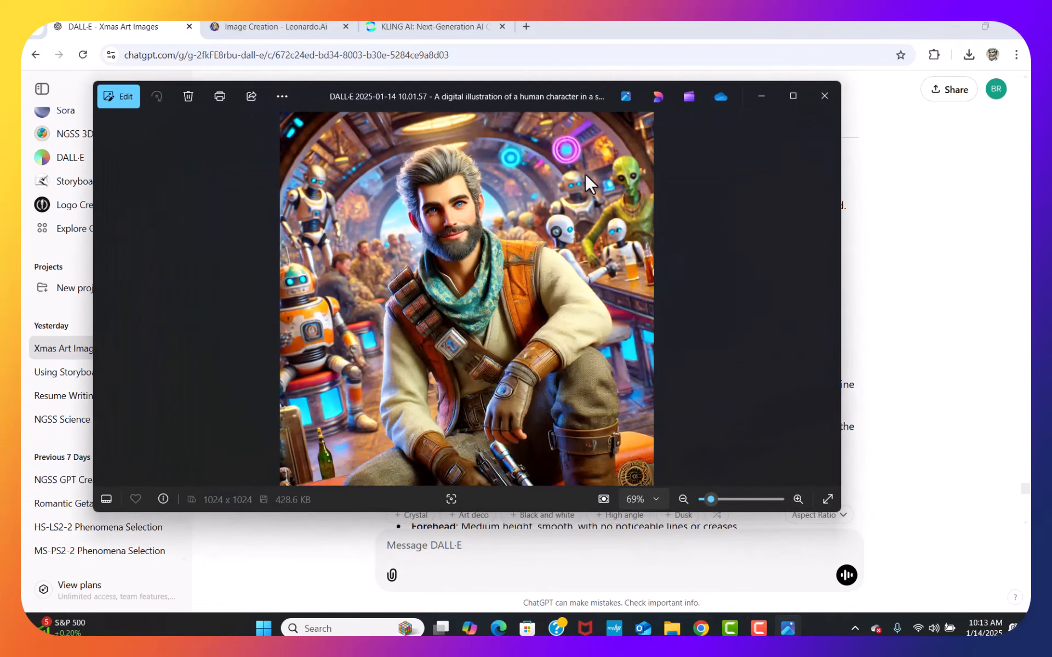
left_click(282, 96)
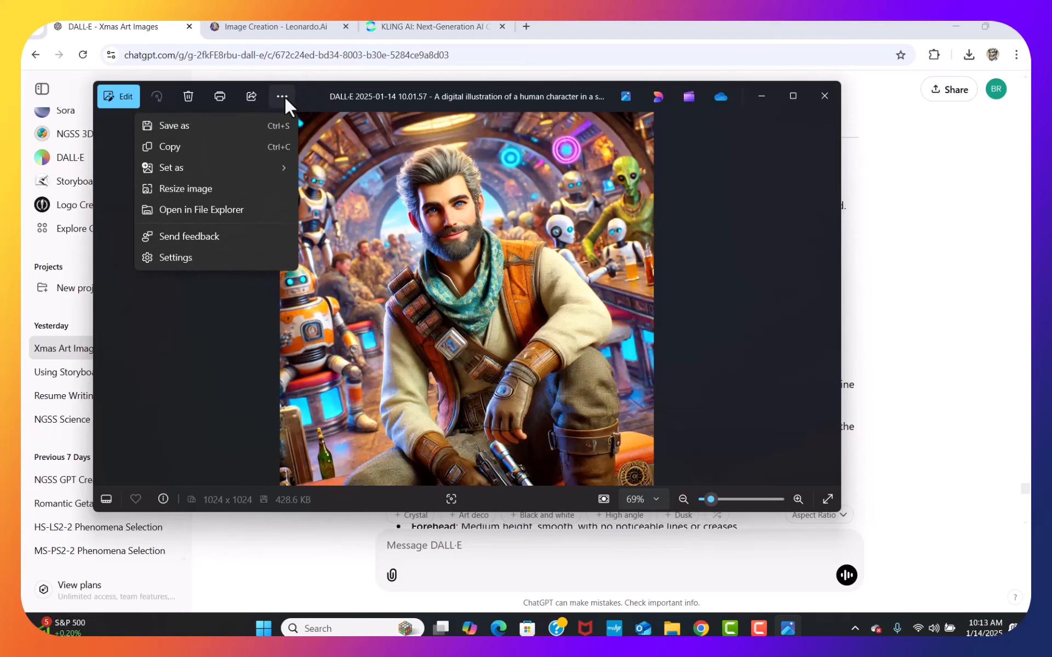
left_click(167, 127)
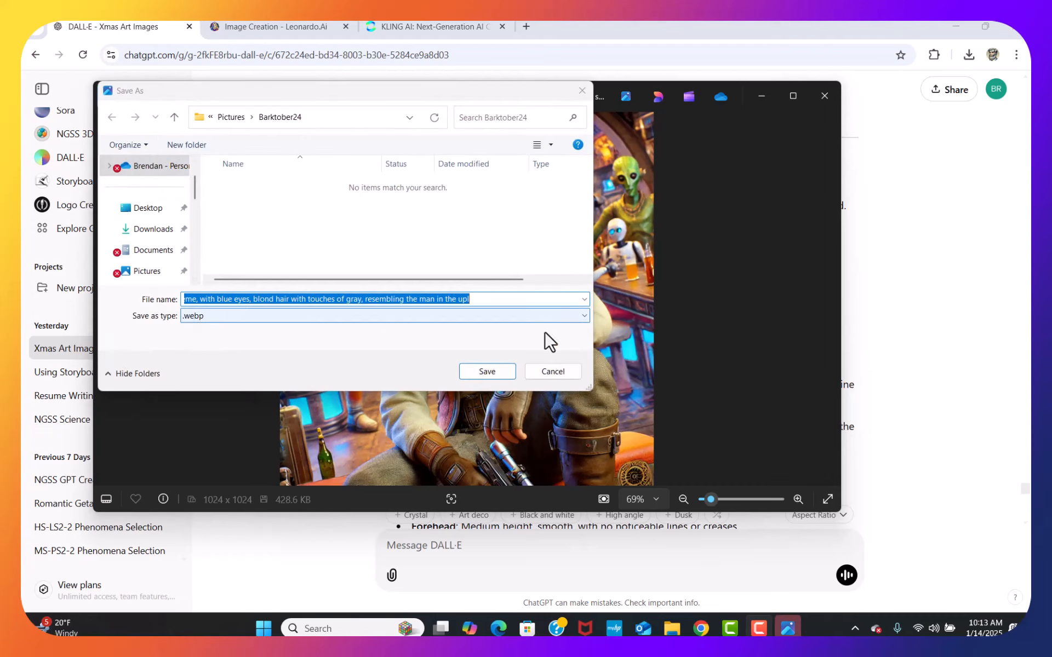
left_click(584, 317)
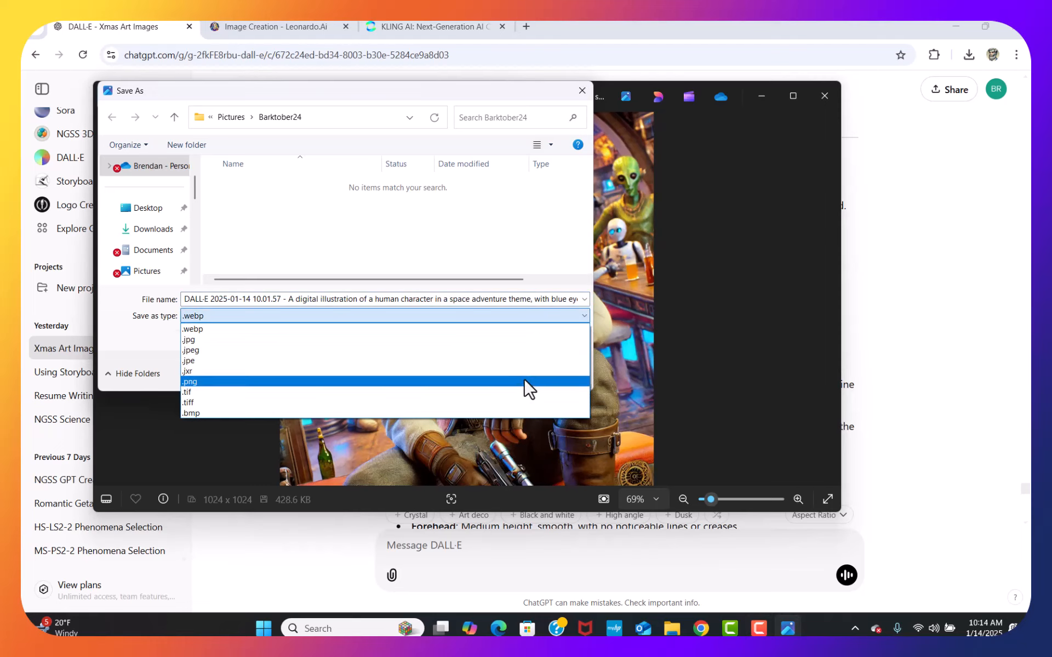
left_click(525, 381)
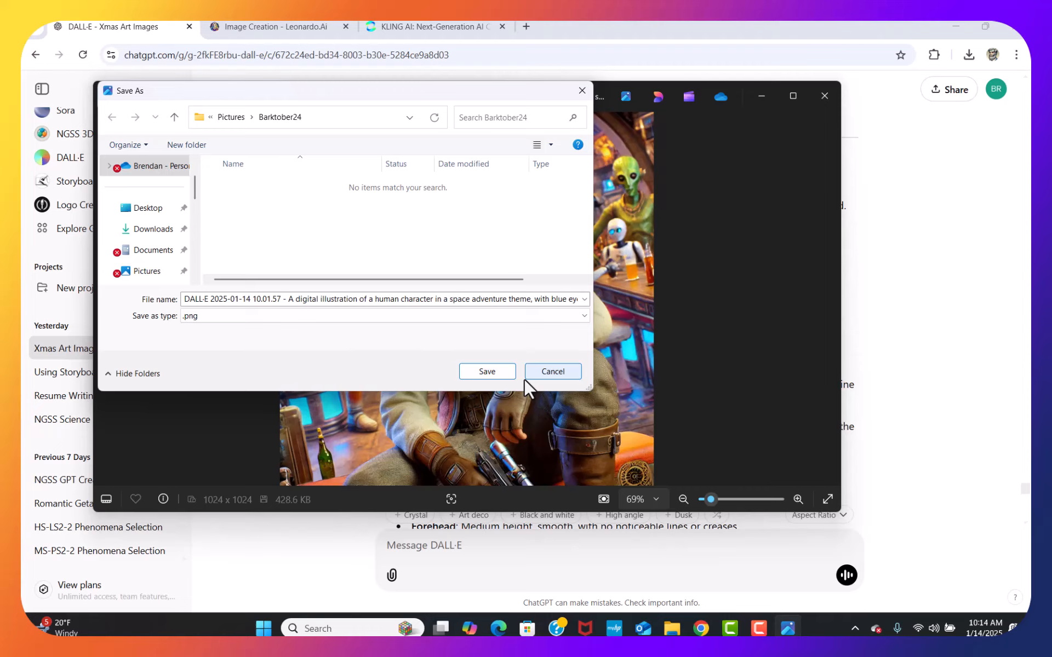
left_click(159, 272)
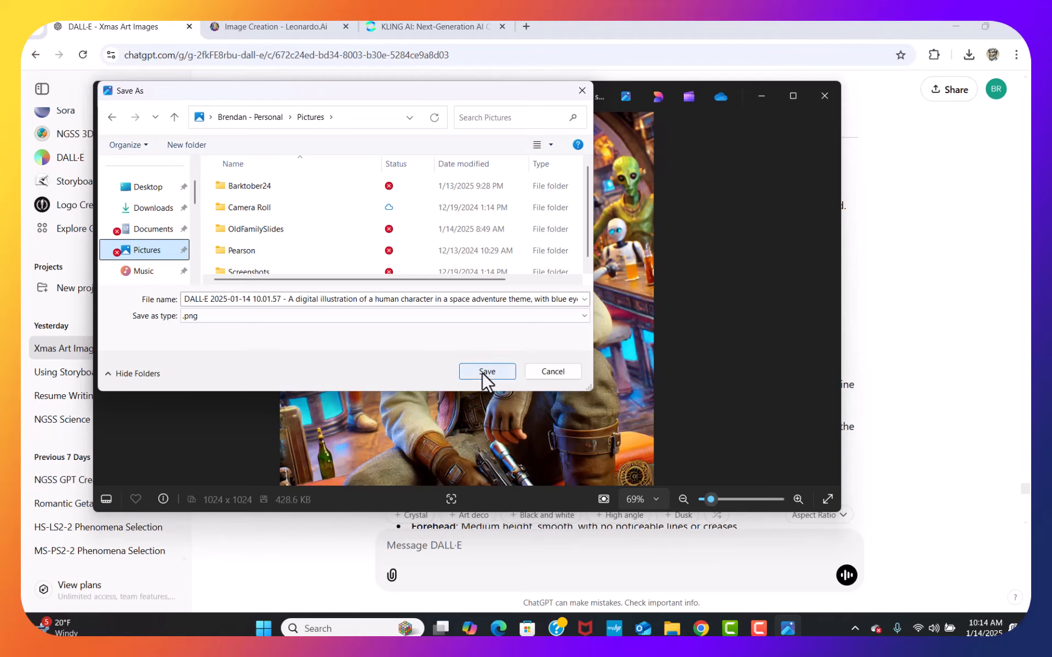
scroll(588, 178, "down", 1)
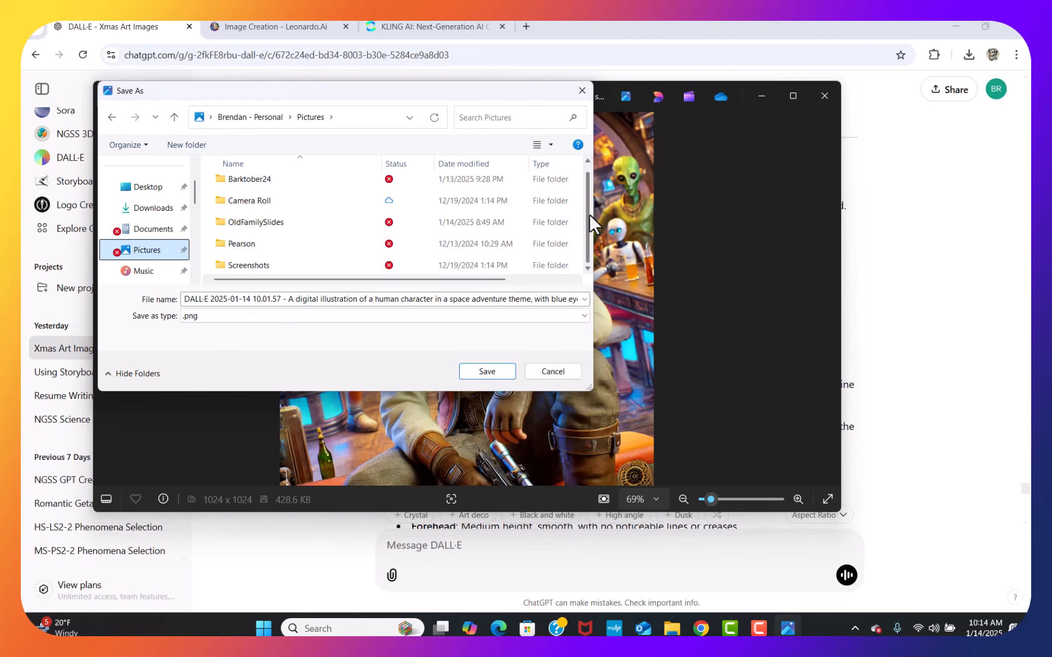
left_click(510, 369)
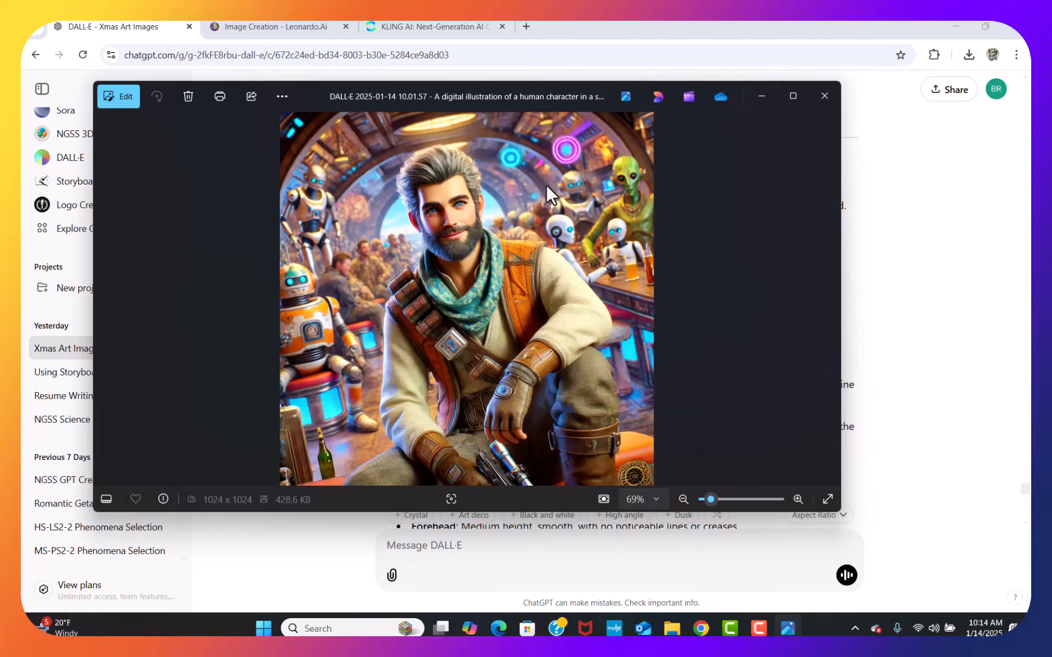
left_click(761, 97)
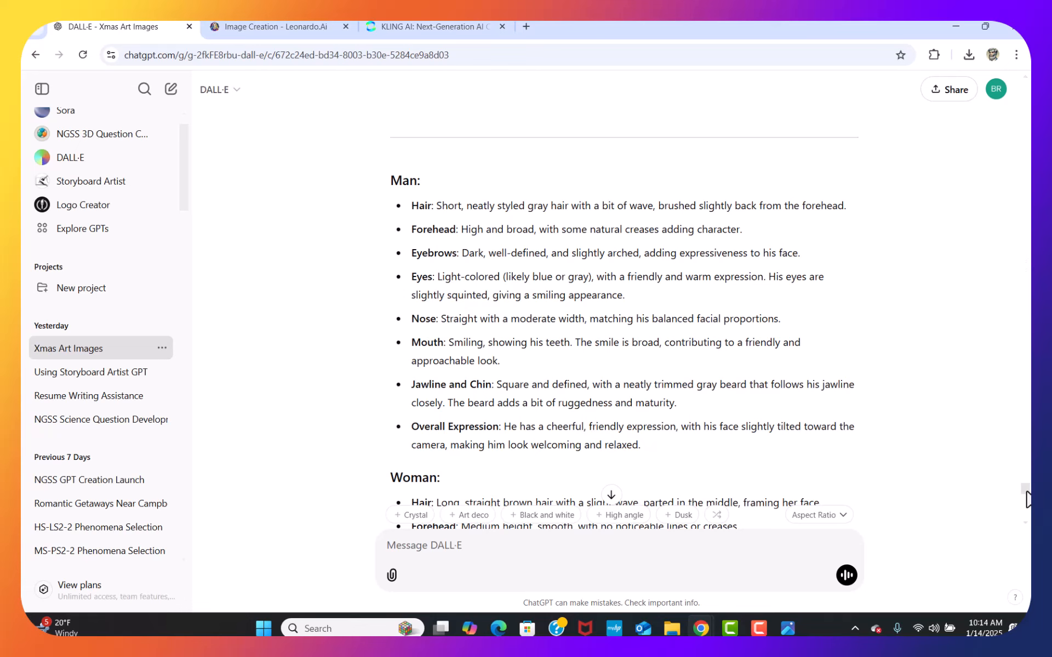
- Read the request and the detailed claymation-style prompt for Leonardo.ai at the end of the DALL·E conversation
left_click_drag(1027, 492, 1030, 560)
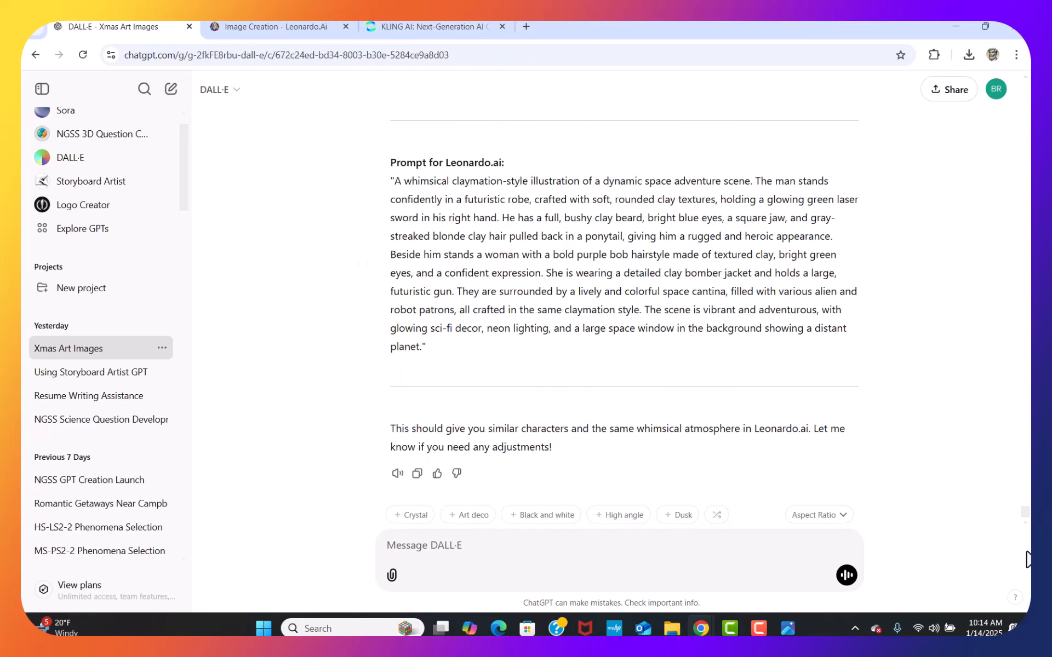
left_click_drag(1024, 511, 1027, 521)
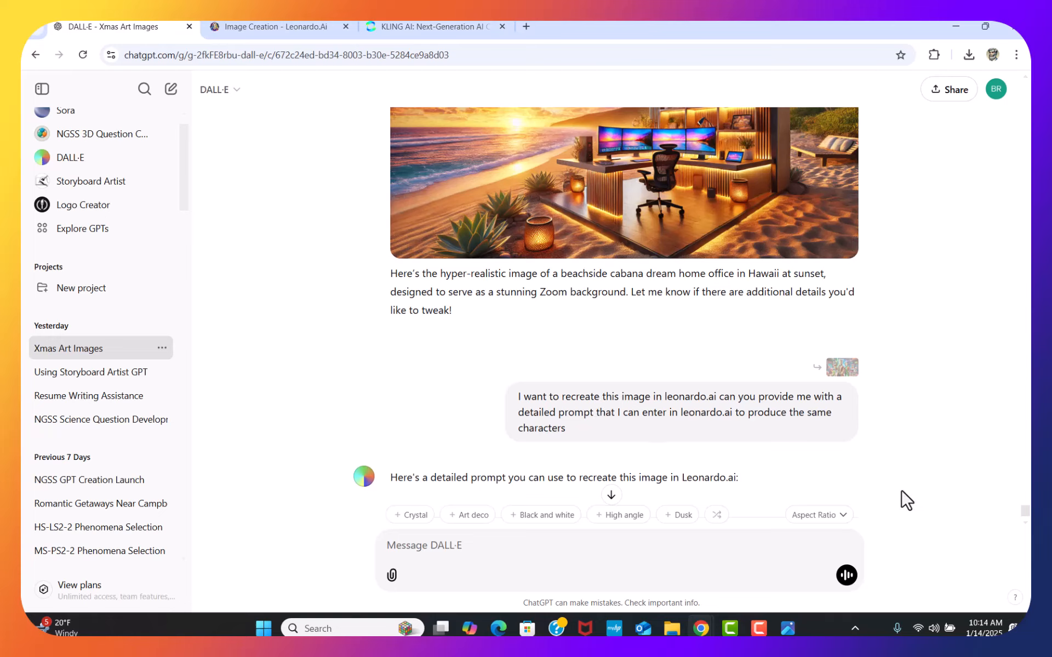
double_click(1025, 536)
scroll(1026, 534, "down", 2)
scroll(1026, 530, "down", 3)
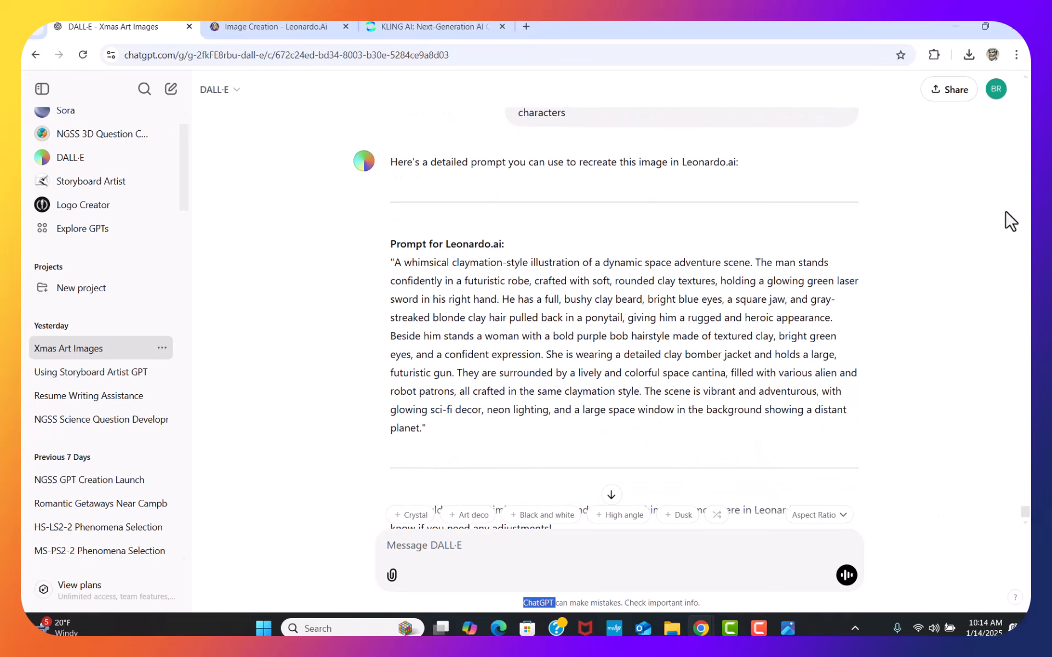
- Switch to Leonardo.Ai and review the claymation couple and elderly scientist generations, plus the featured models and presets
left_click(312, 25)
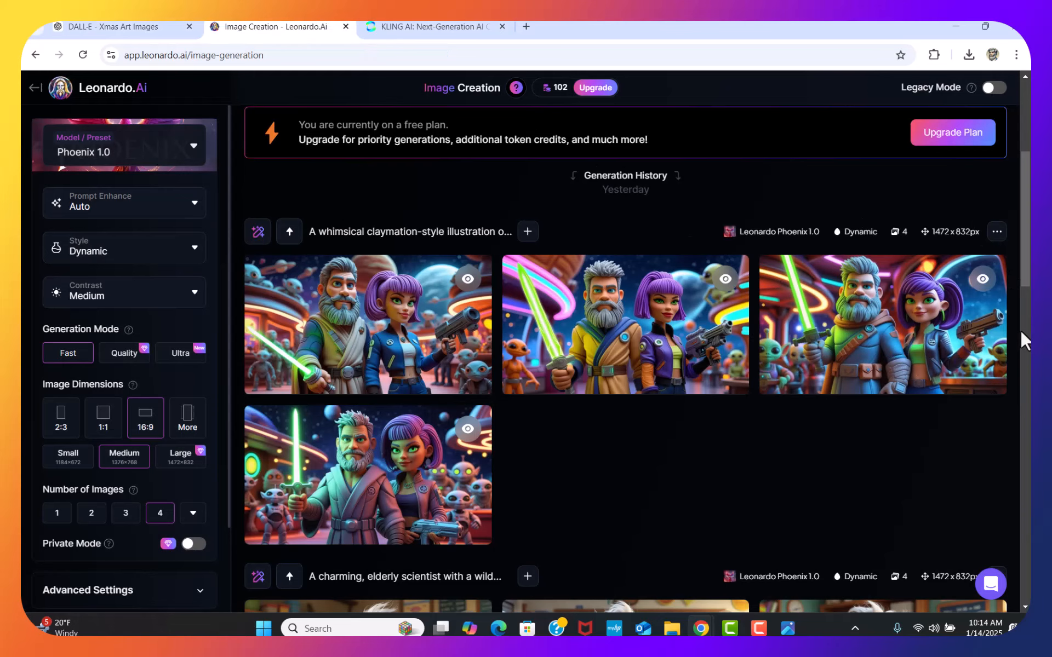
scroll(1020, 330, "down", 2)
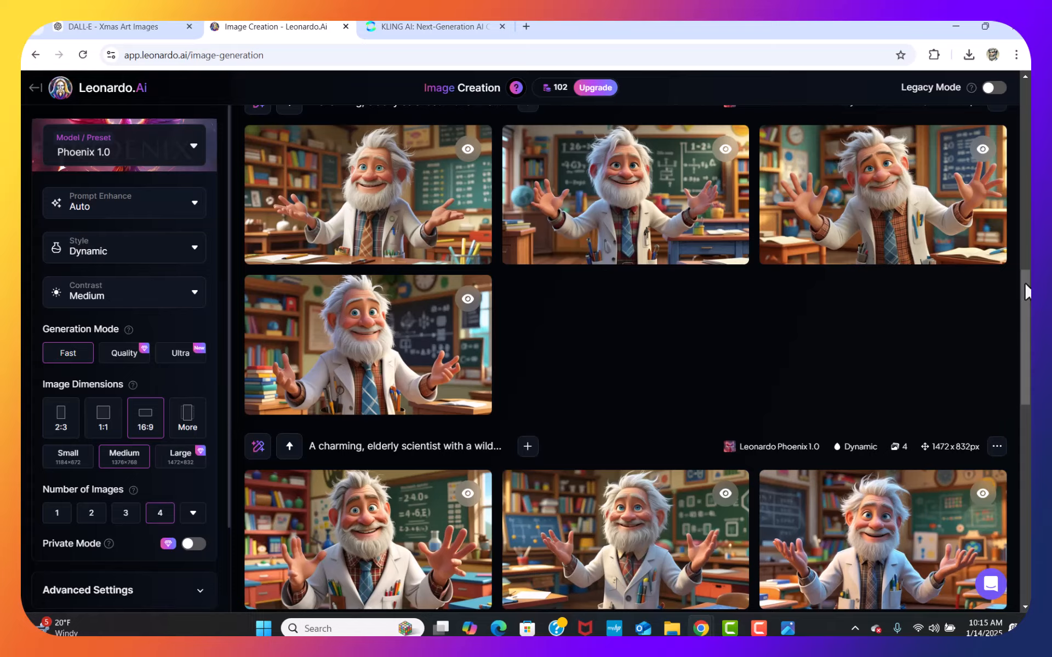
left_click_drag(1023, 280, 1011, 137)
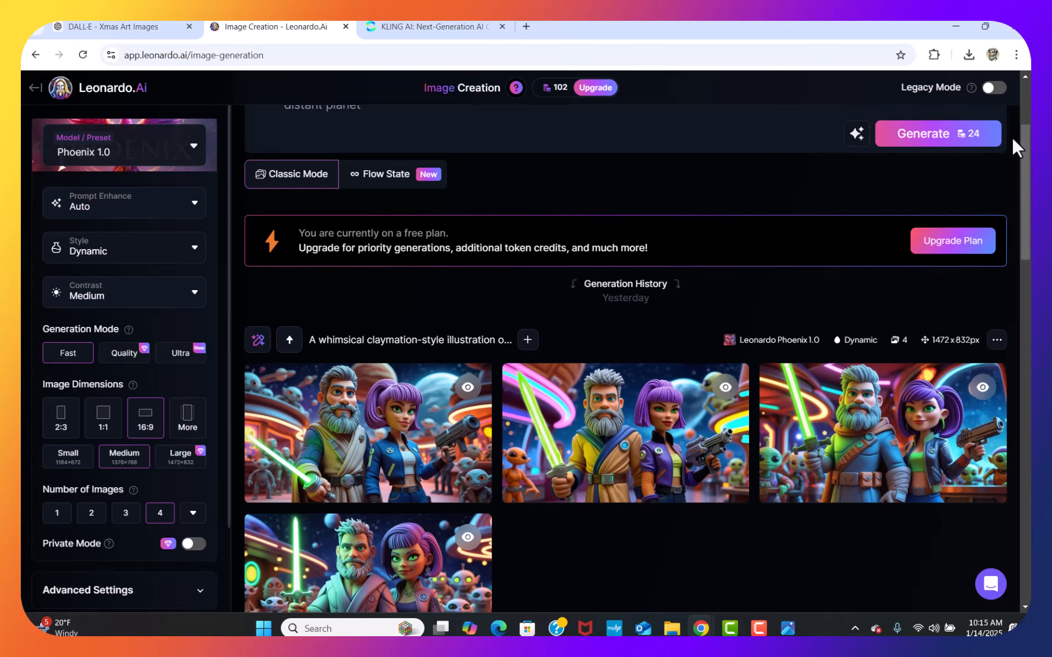
left_click(193, 149)
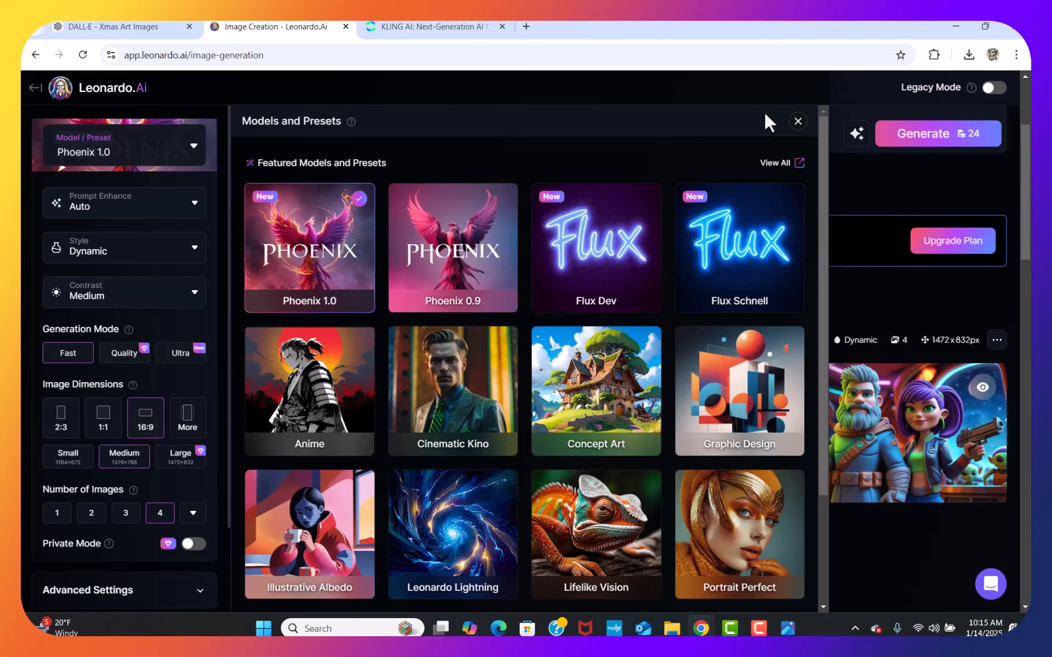
left_click(797, 122)
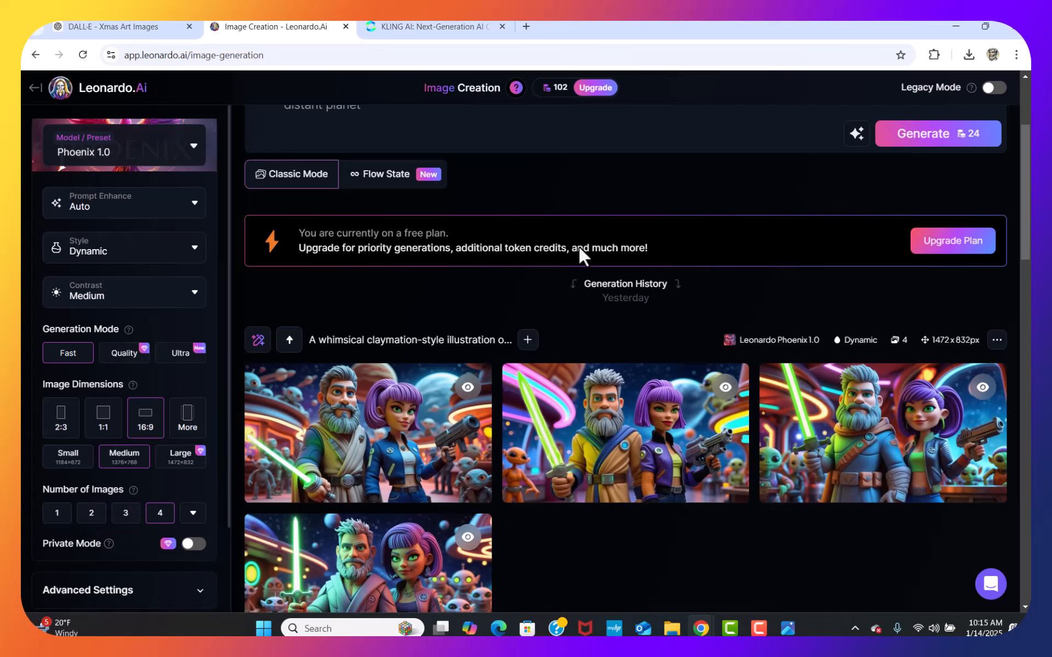
- Return to the DALL·E conversation and review the Rudolph-style stop-motion versions, including the Santa beard and woman's face edits
left_click(110, 32)
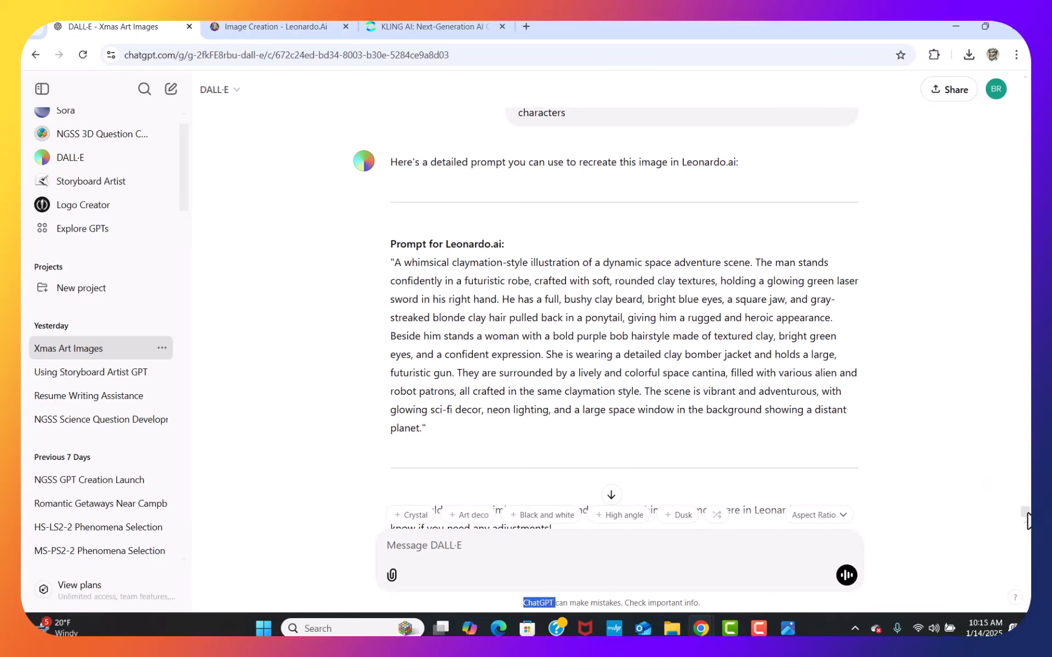
left_click_drag(1028, 520, 1023, 433)
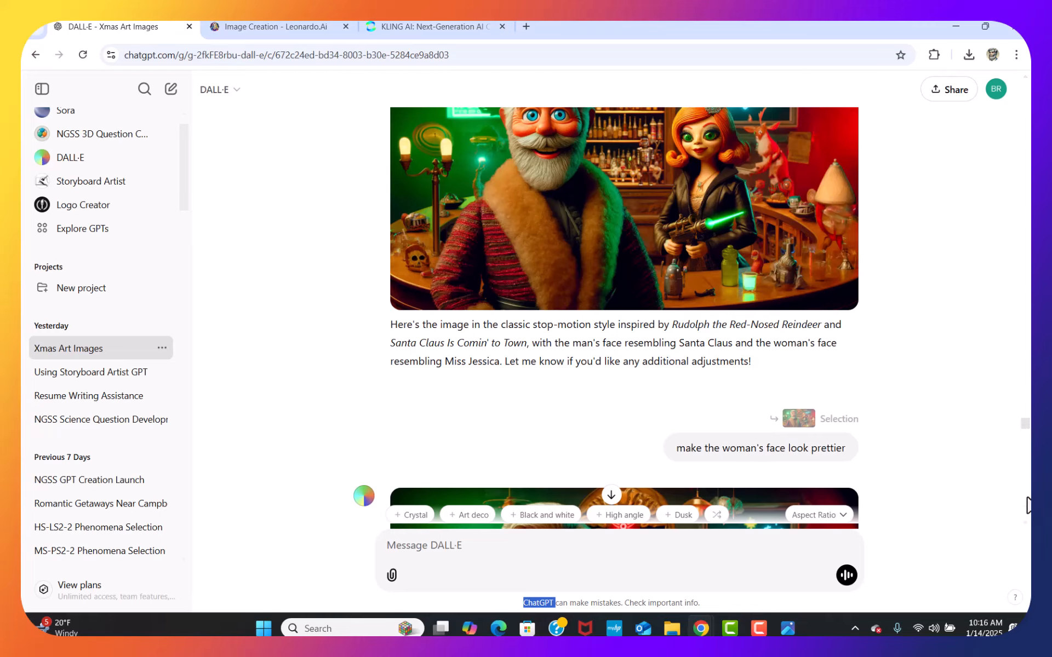
left_click(1026, 523)
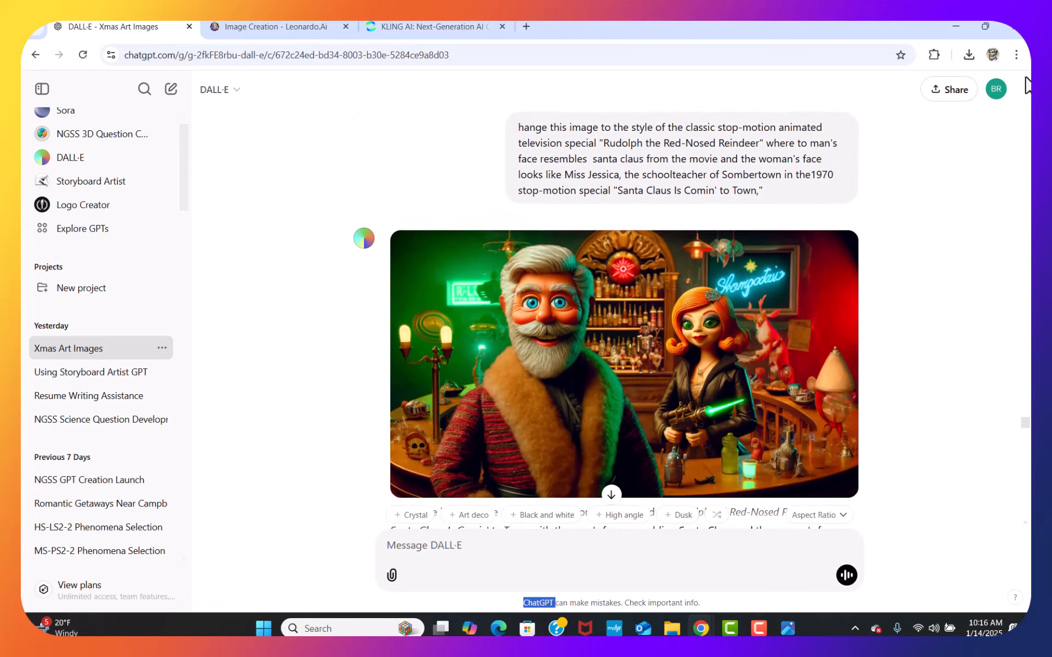
scroll(1027, 85, "up", 10)
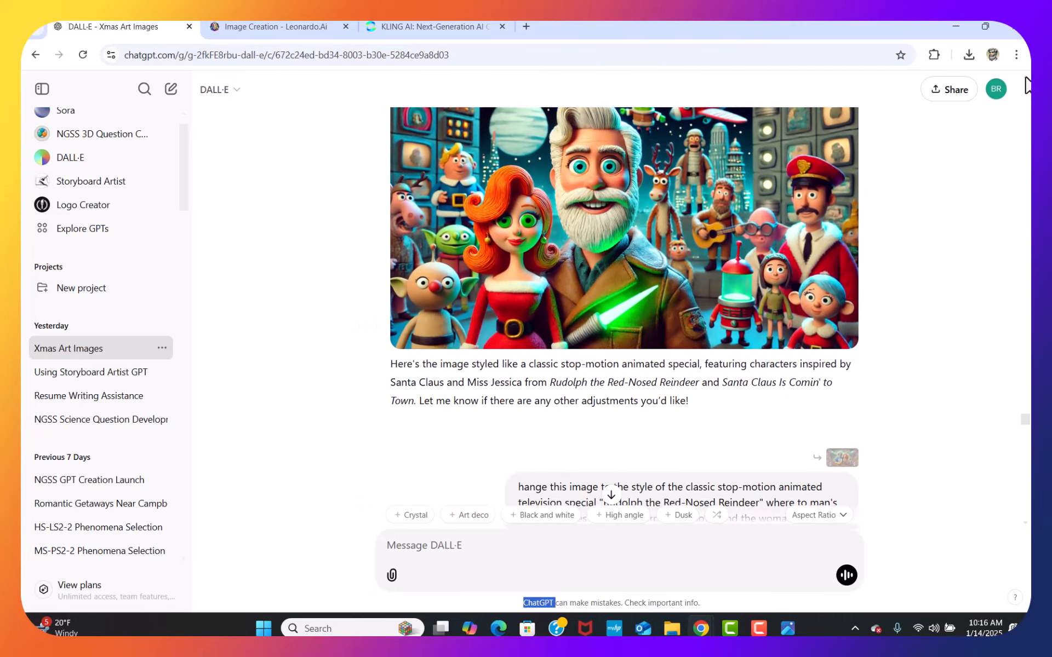
scroll(1027, 85, "up", 10)
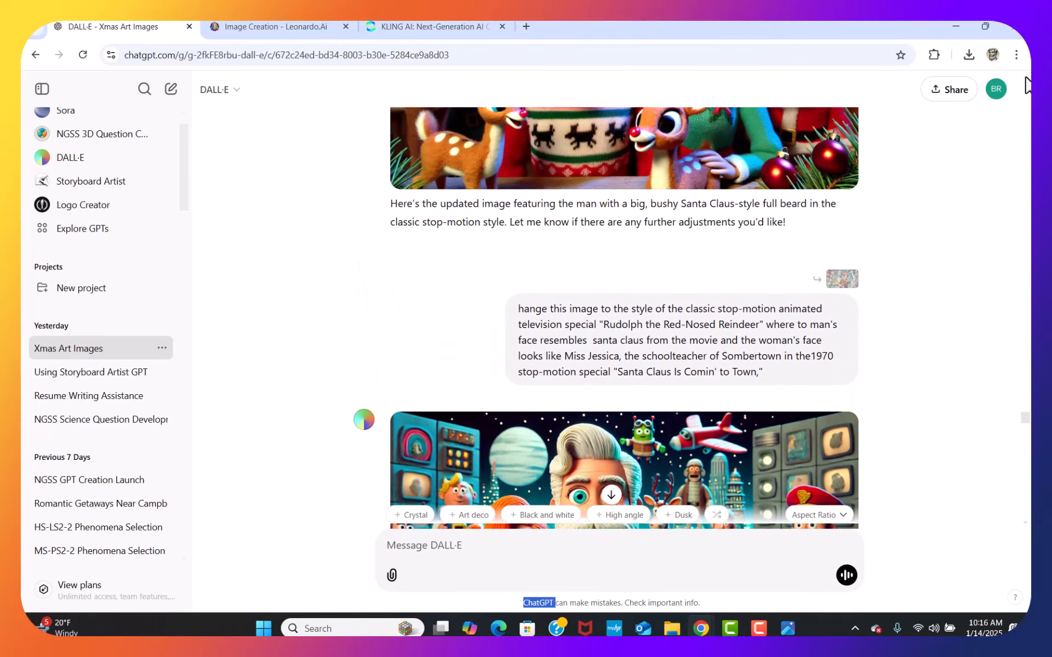
scroll(1027, 85, "up", 10)
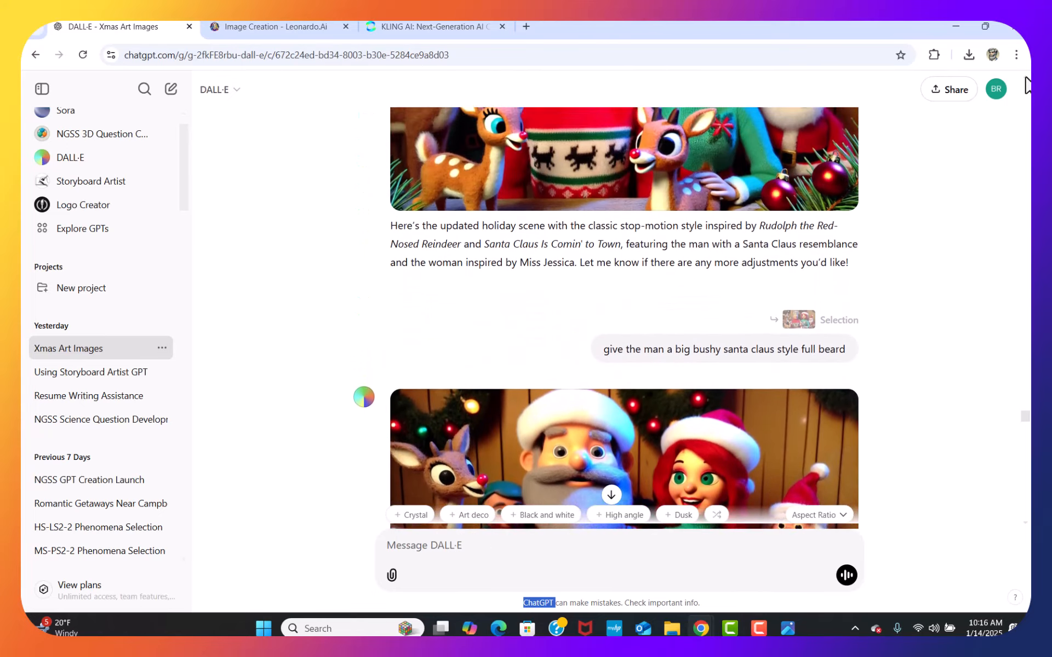
scroll(1027, 85, "up", 10)
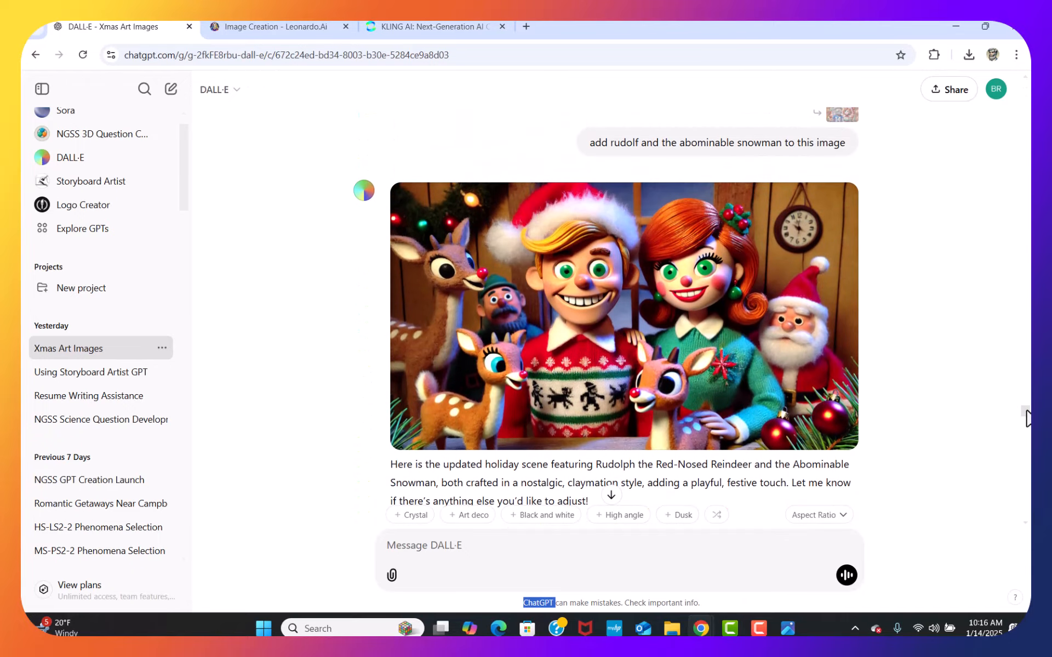
- Examine the Fantastic Mr. Fox, space fantasy cantina, hyper-realistic and claymation versions of the couple with their prompts
left_click_drag(1027, 410, 1027, 408)
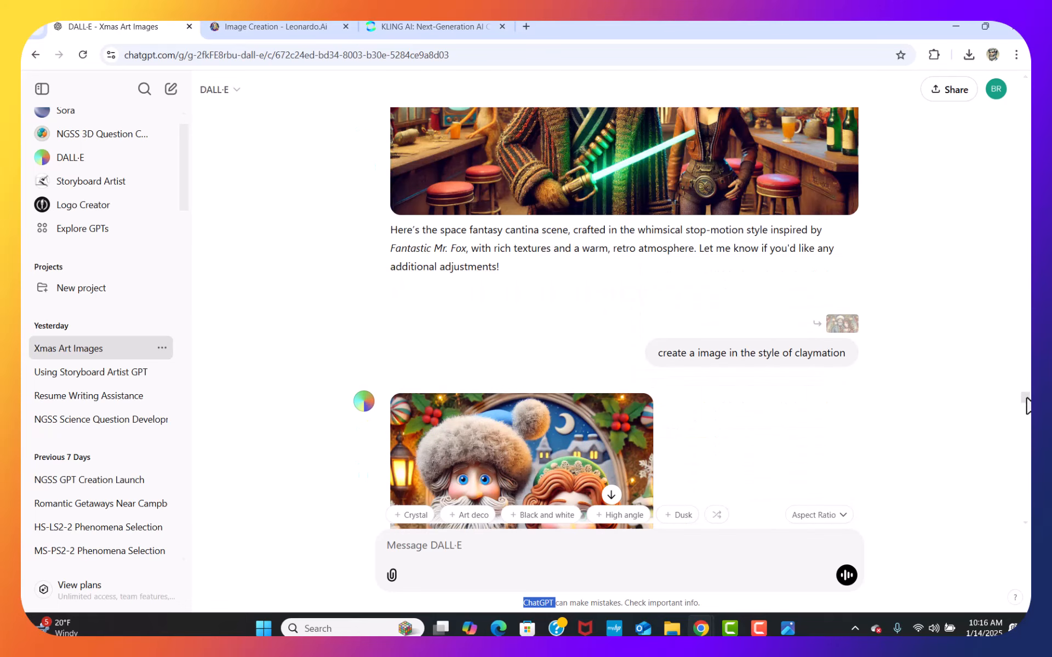
scroll(1027, 405, "up", 10)
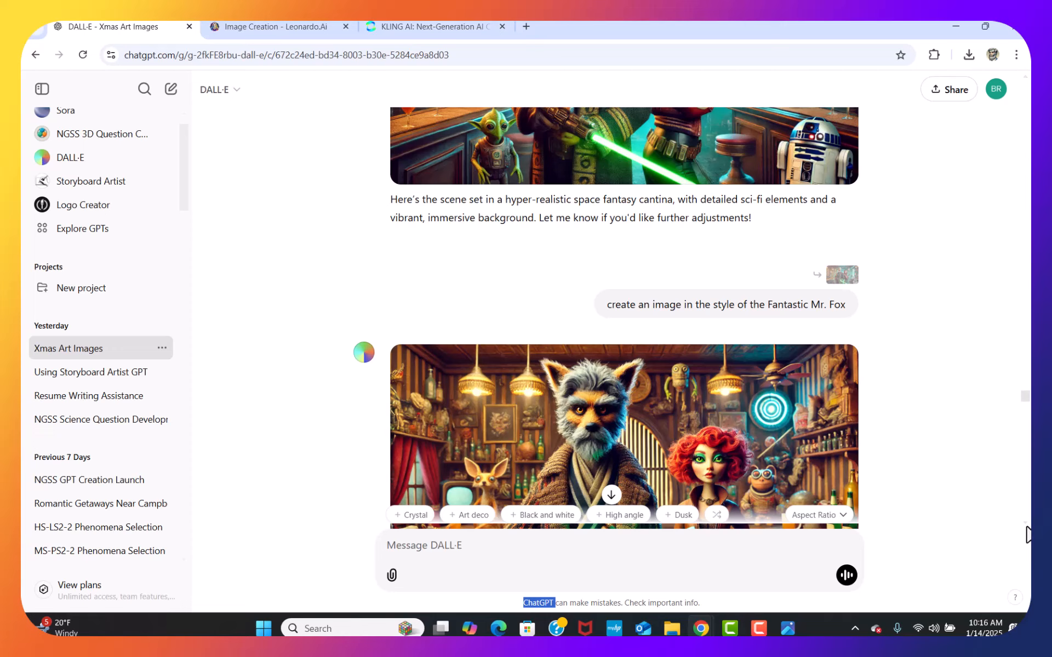
scroll(1027, 534, "down", 3)
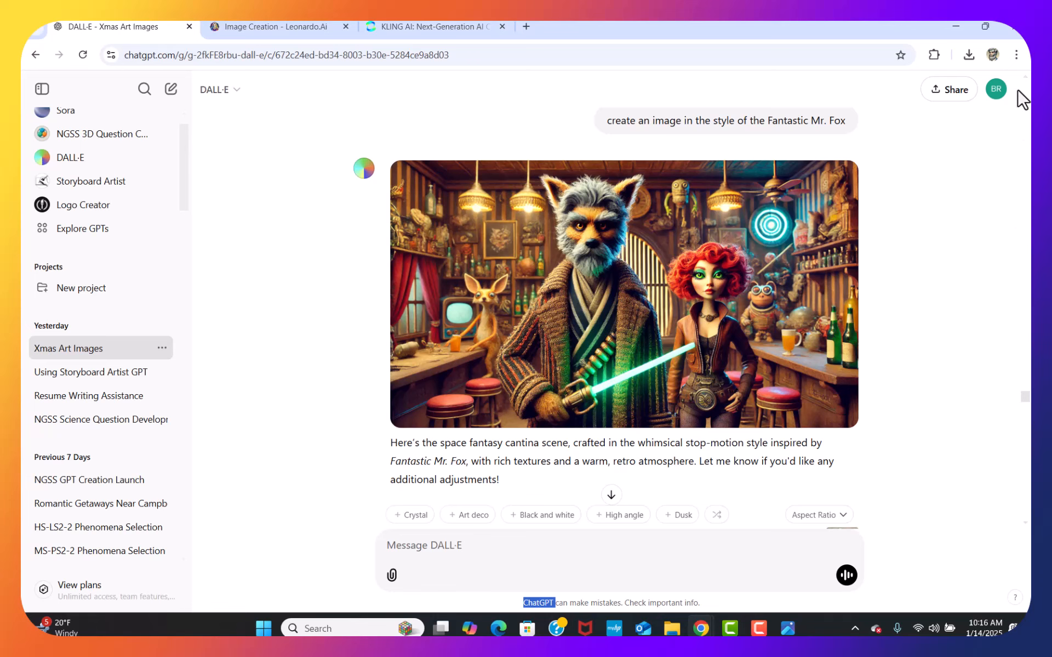
scroll(1026, 88, "up", 5)
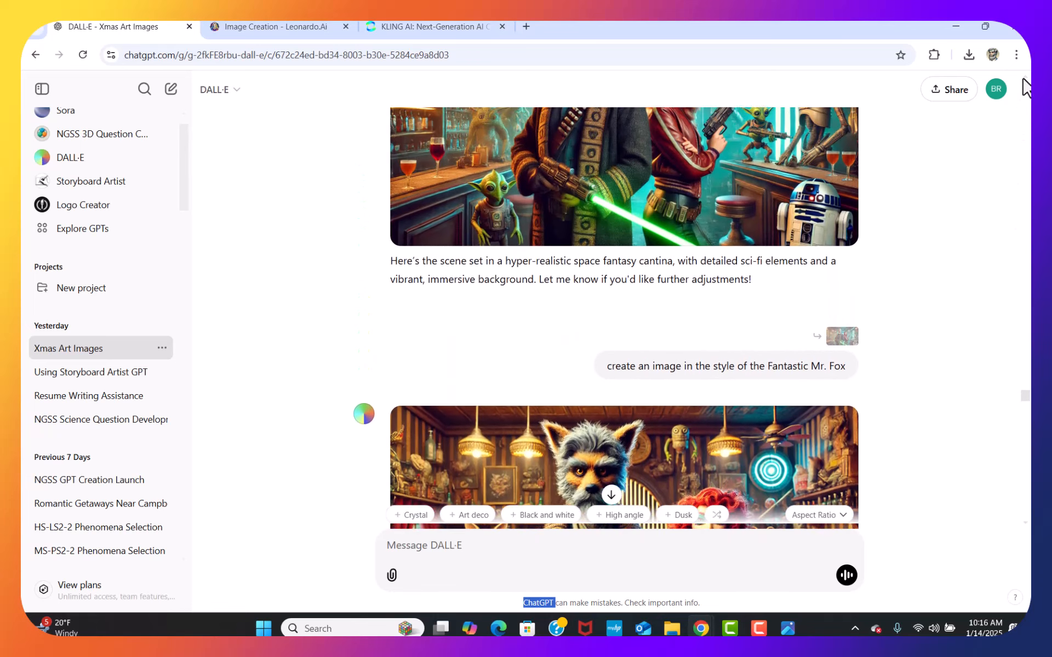
scroll(1026, 88, "up", 5)
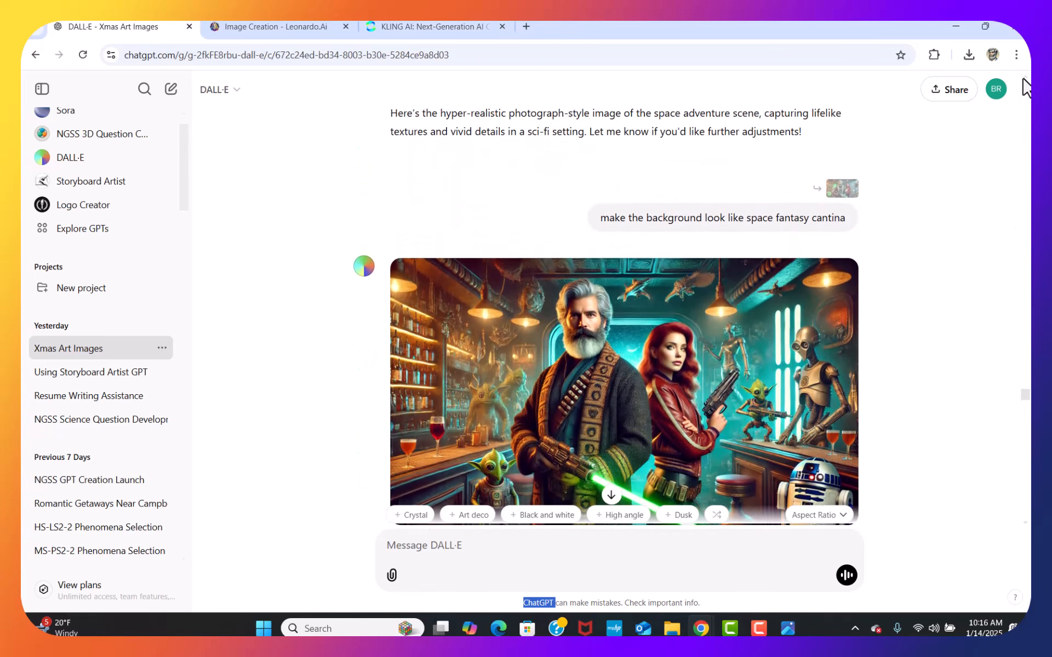
scroll(1025, 88, "up", 8)
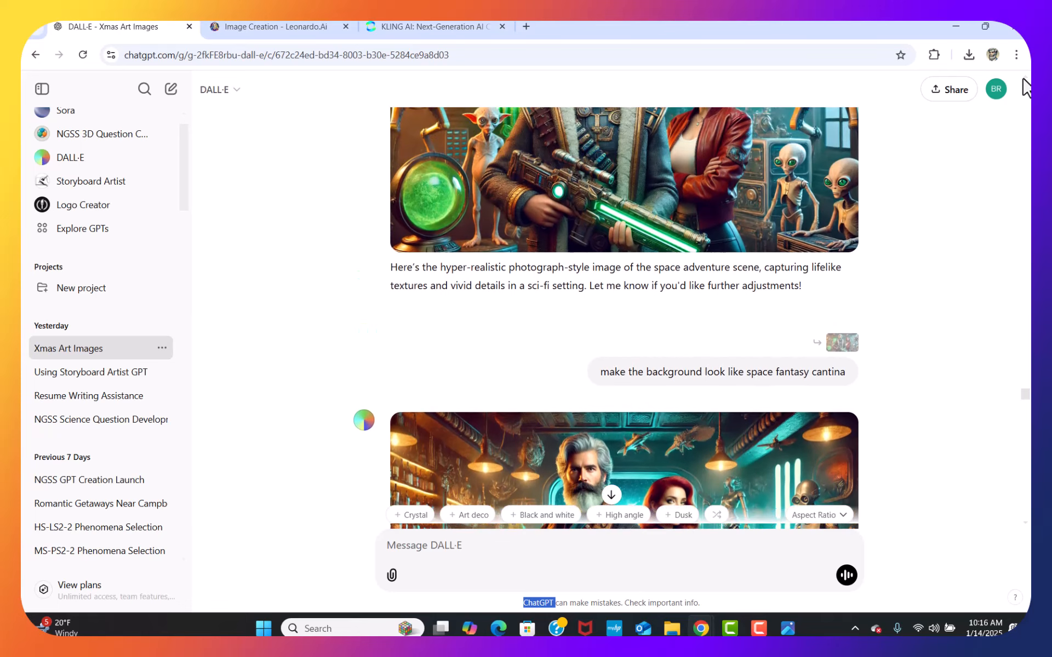
scroll(1026, 87, "up", 8)
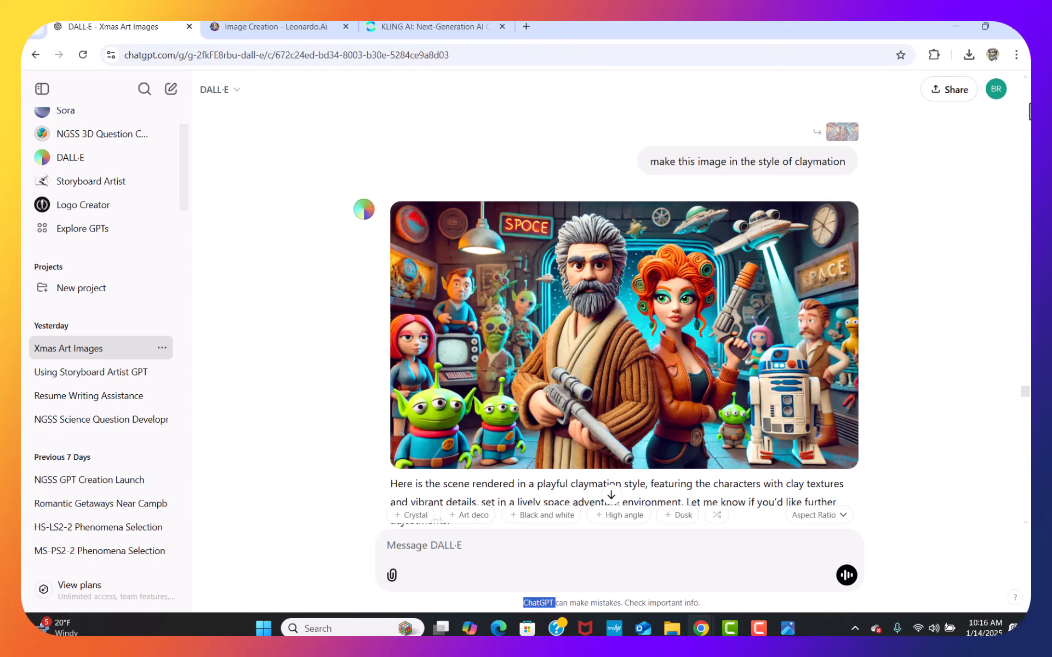
scroll(1029, 91, "up", 1)
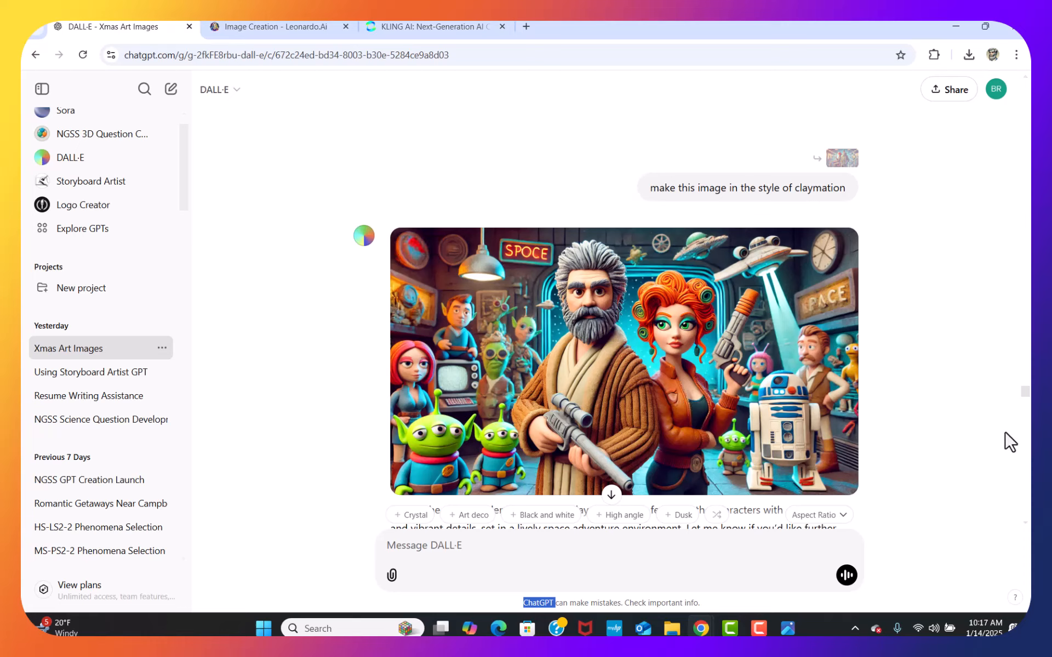
- Compare DALL·E's claymation space scene with the claymation couple images generated in Leonardo.Ai
left_click(286, 26)
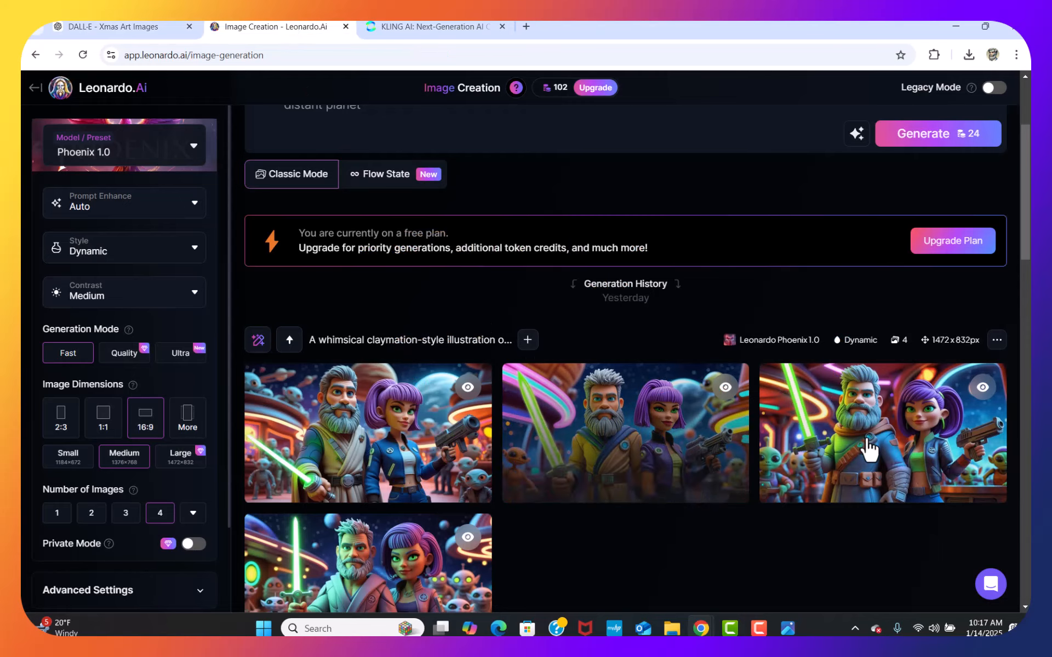
left_click(123, 22)
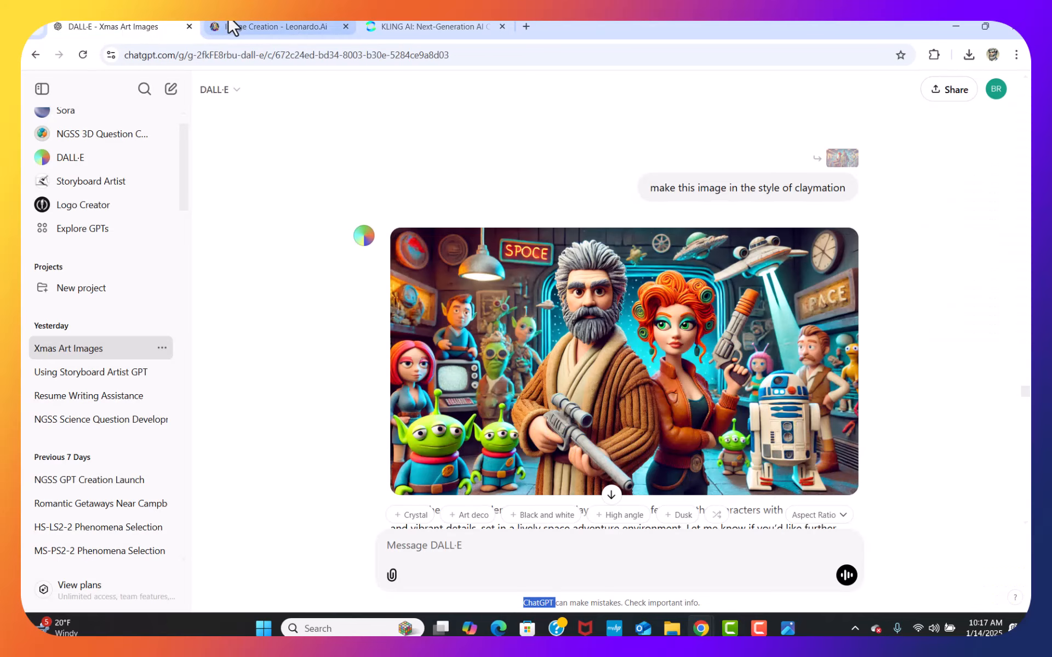
left_click(229, 19)
left_click(129, 30)
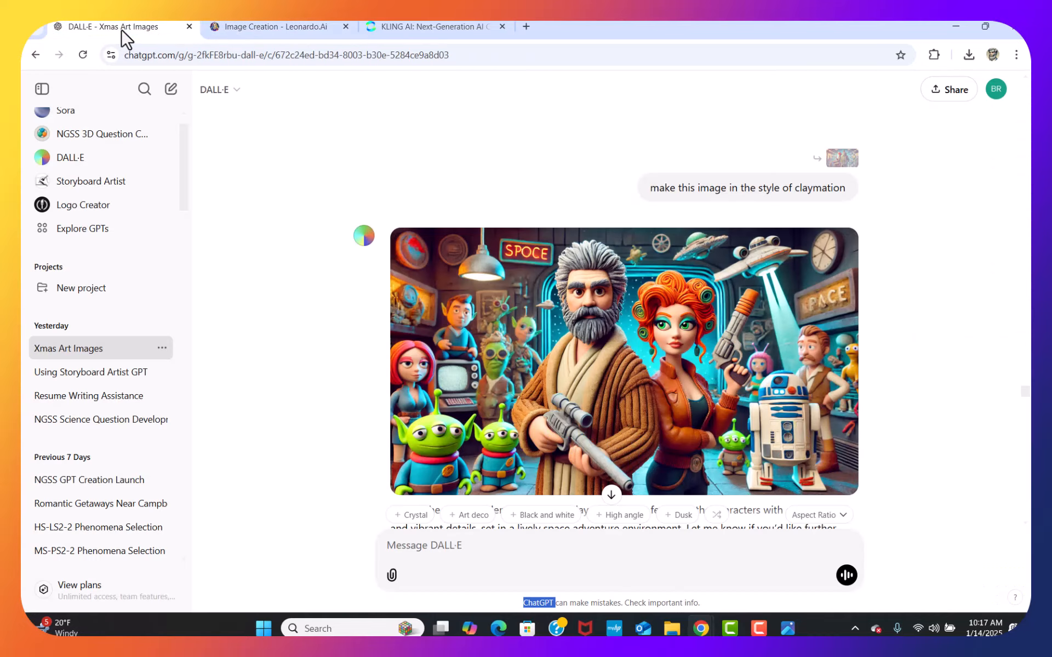
- Switch to Leonardo.Ai and generate four new 16:9 images from the whimsical claymation prompt with Phoenix 1.0
left_click(255, 28)
left_click(160, 25)
left_click(238, 28)
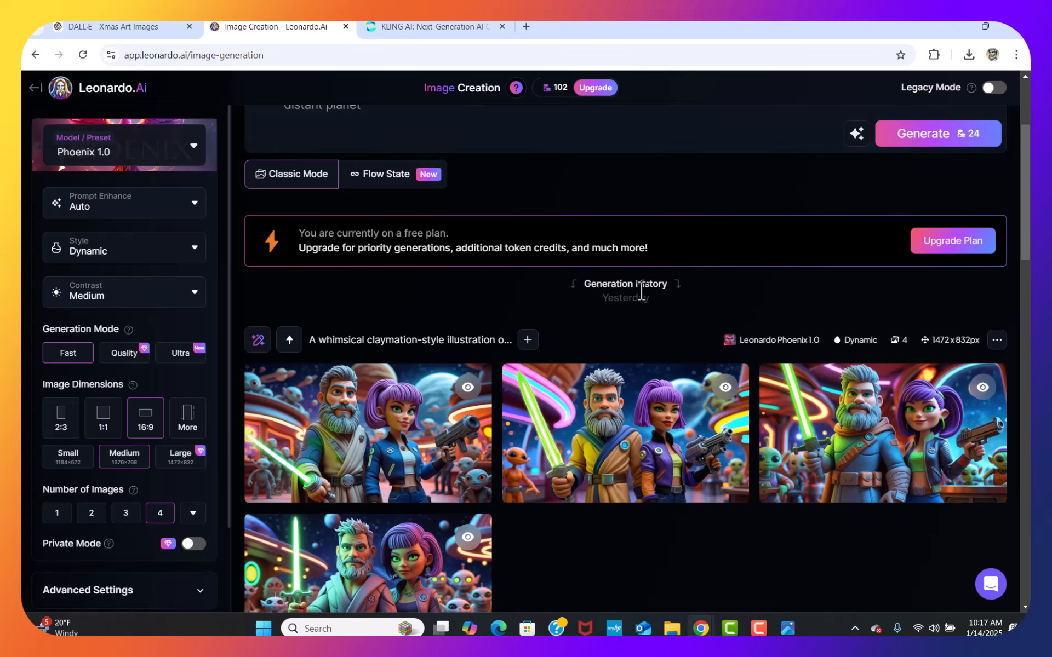
mouse_move(822, 441)
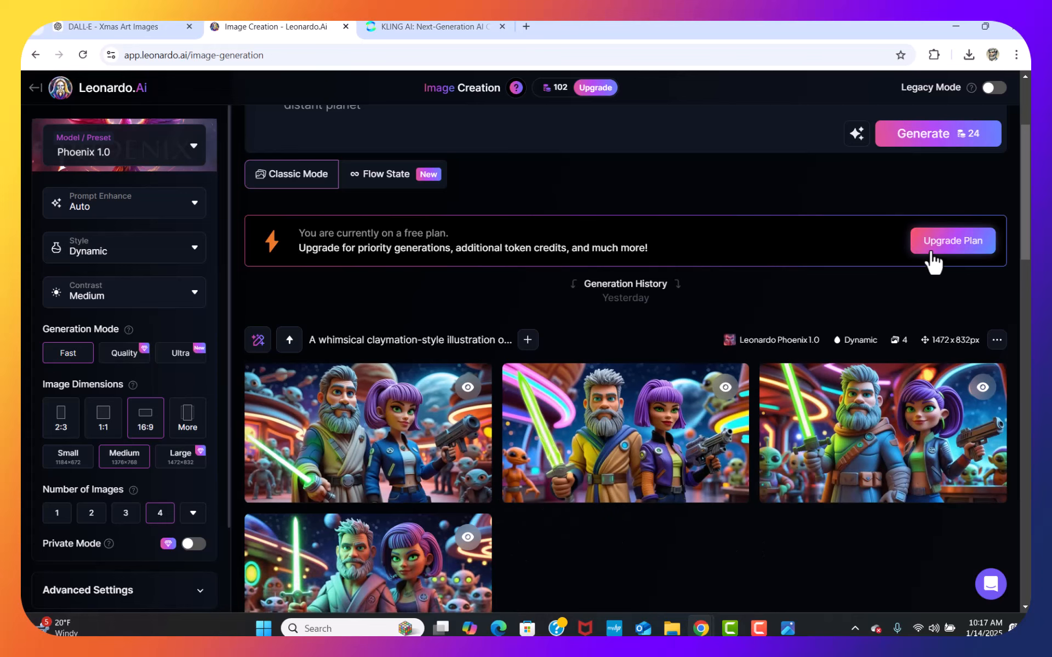
left_click(924, 137)
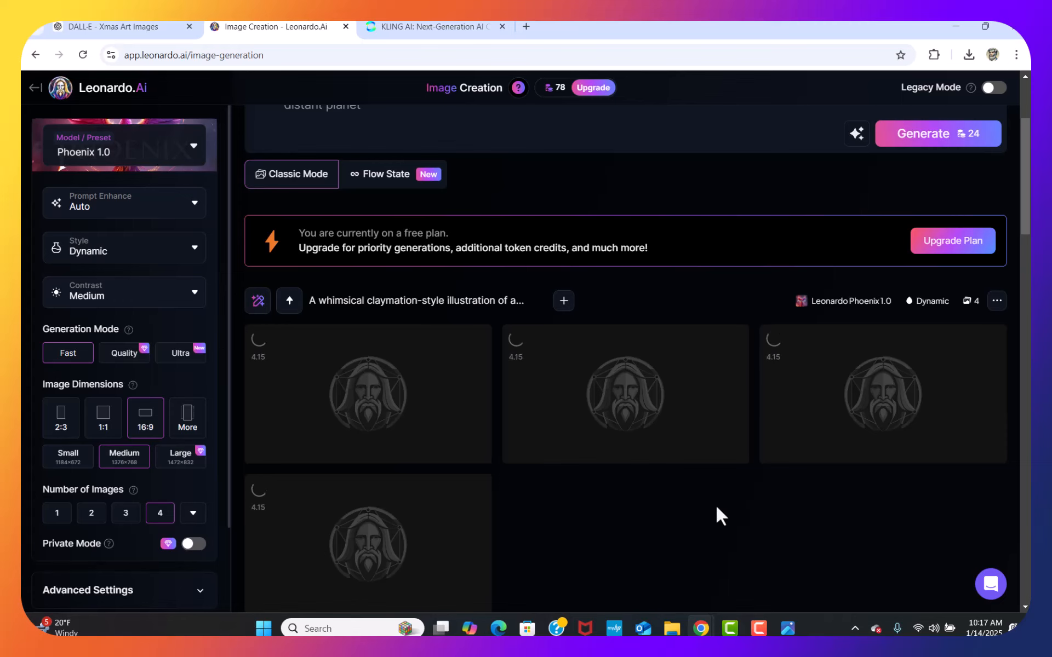
- Download the third claymation couple image from yesterday's Leonardo.Ai generation history
left_click(90, 29)
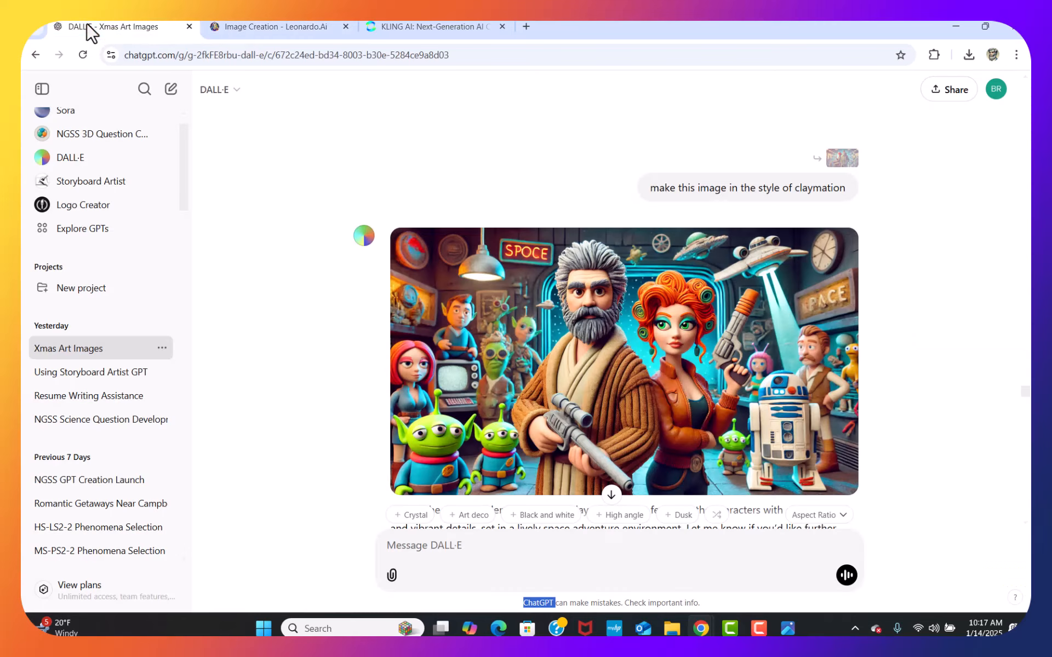
left_click(265, 25)
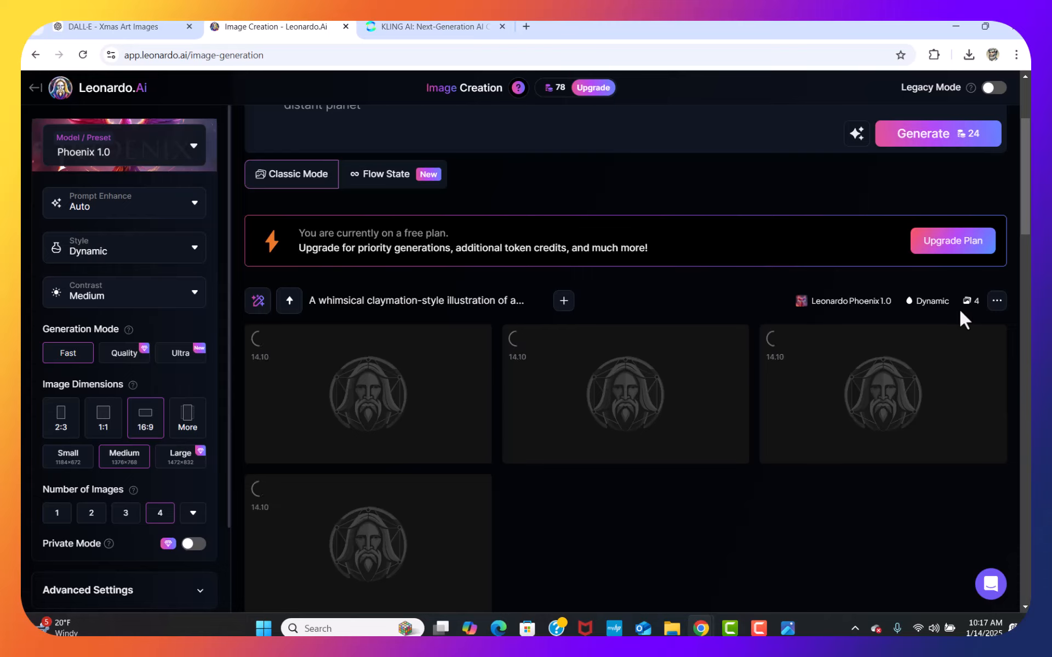
scroll(988, 567, "down", 4)
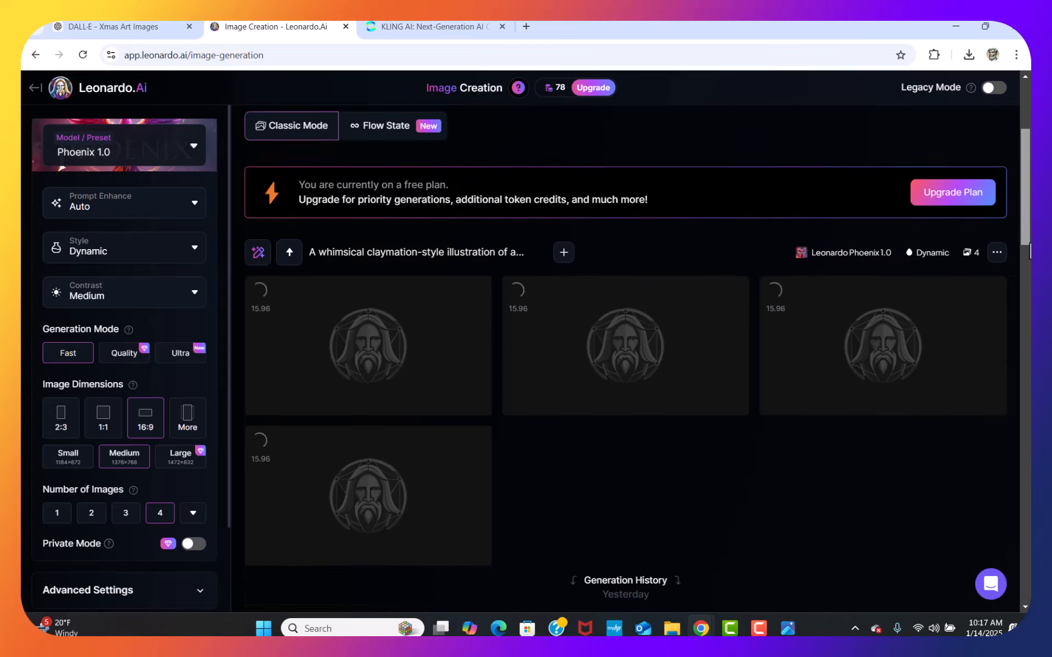
scroll(988, 567, "down", 2)
mouse_move(835, 489)
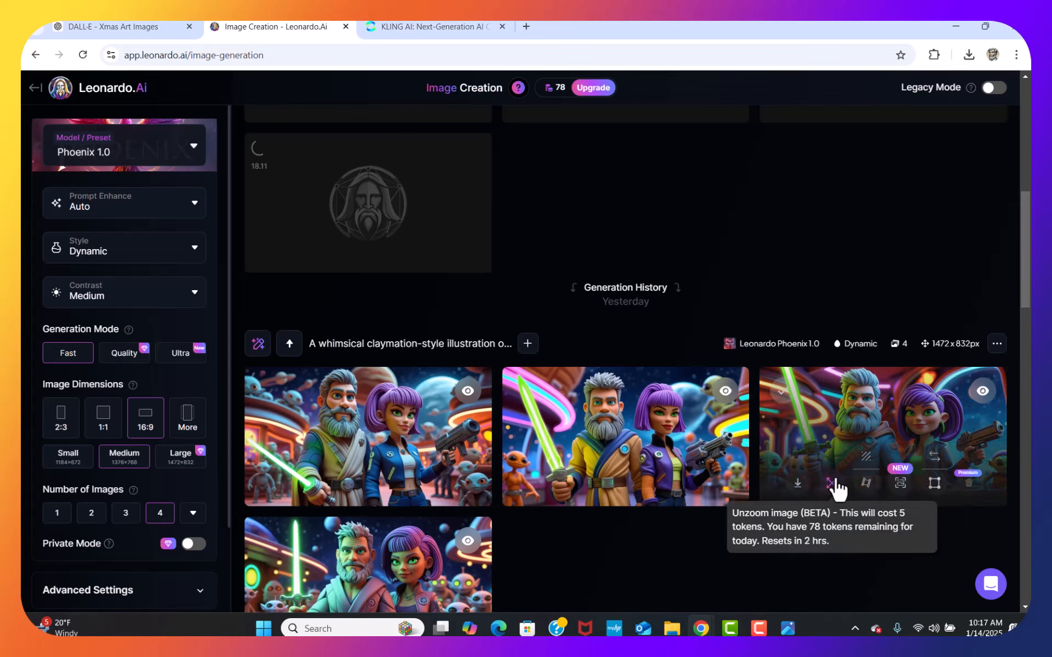
left_click(798, 483)
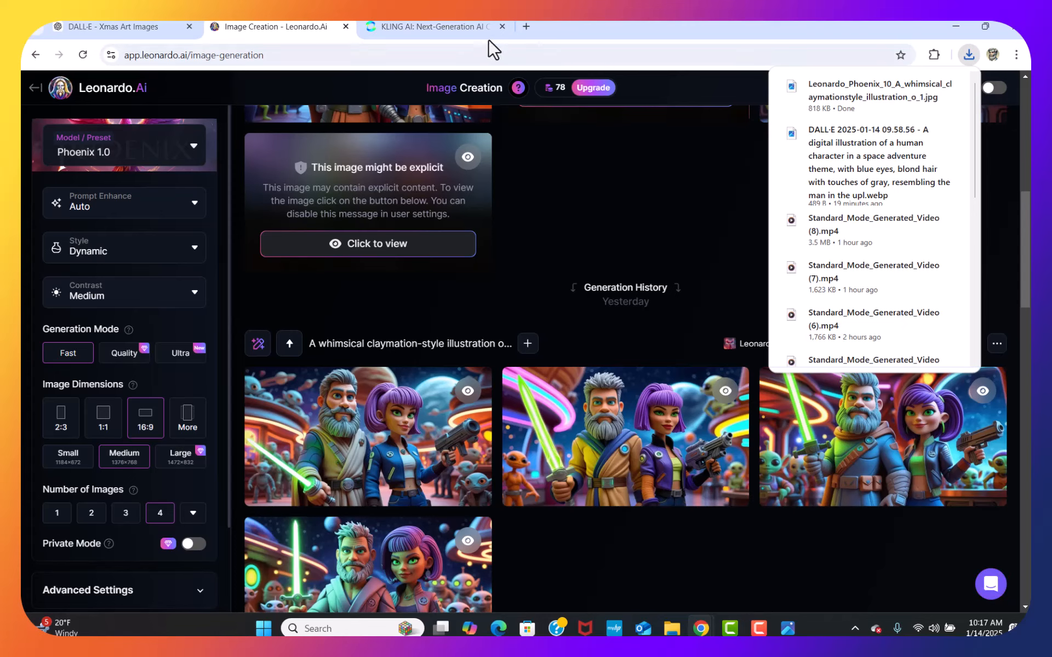
- Switch to KLING AI, load the Leonardo_Phoenix_10 claymation JPG from Downloads as the start frame, and generate a video with KLING 1.6
left_click(447, 24)
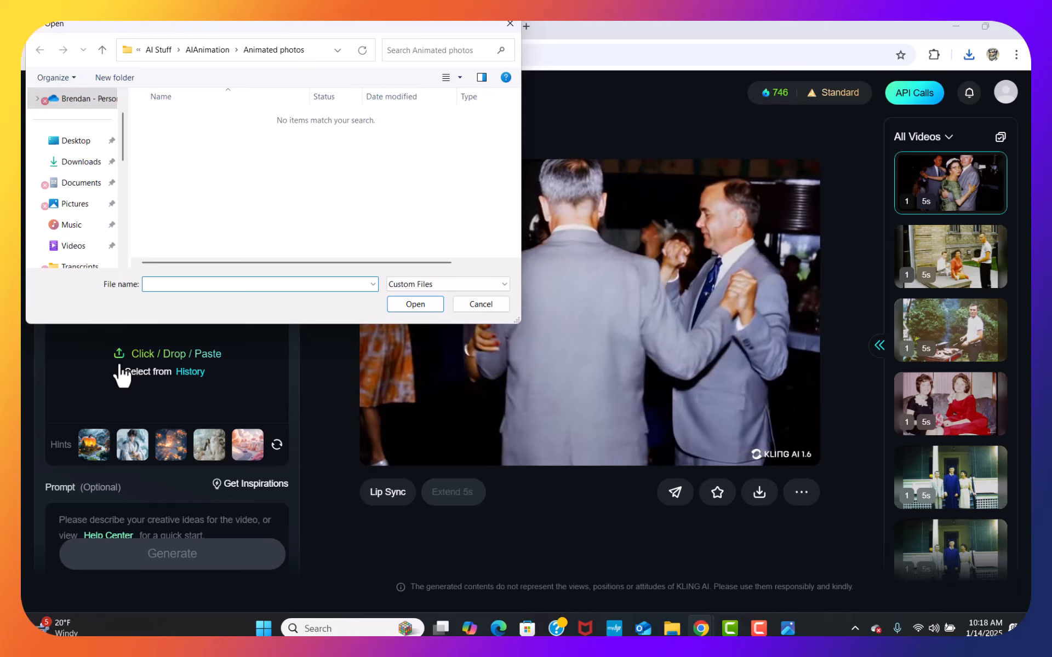
left_click_drag(415, 27, 440, 82)
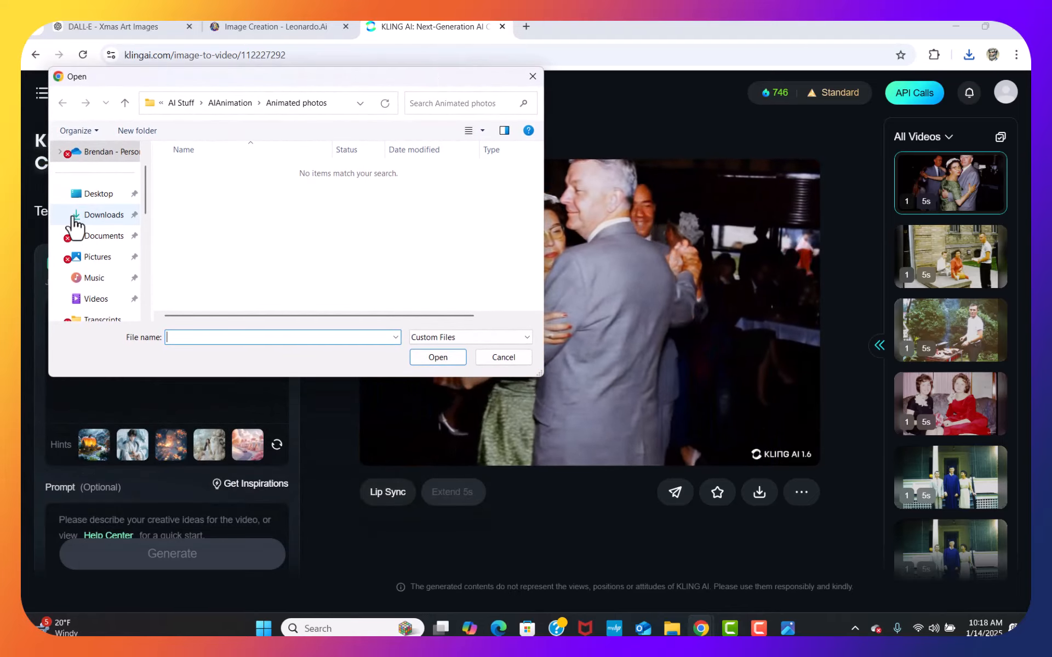
left_click(98, 216)
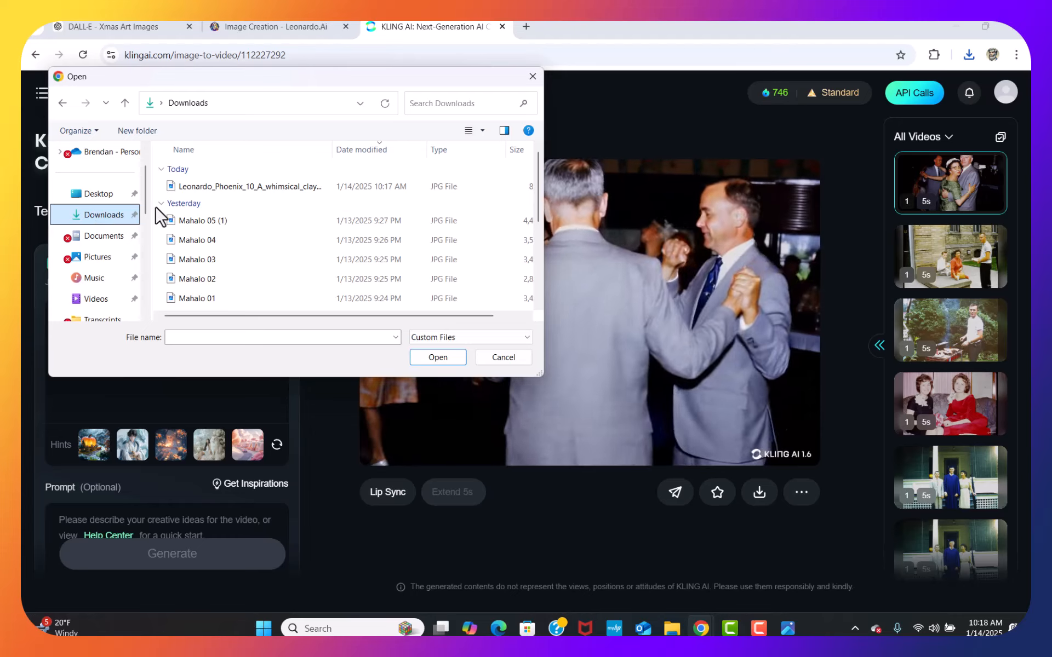
left_click(233, 188)
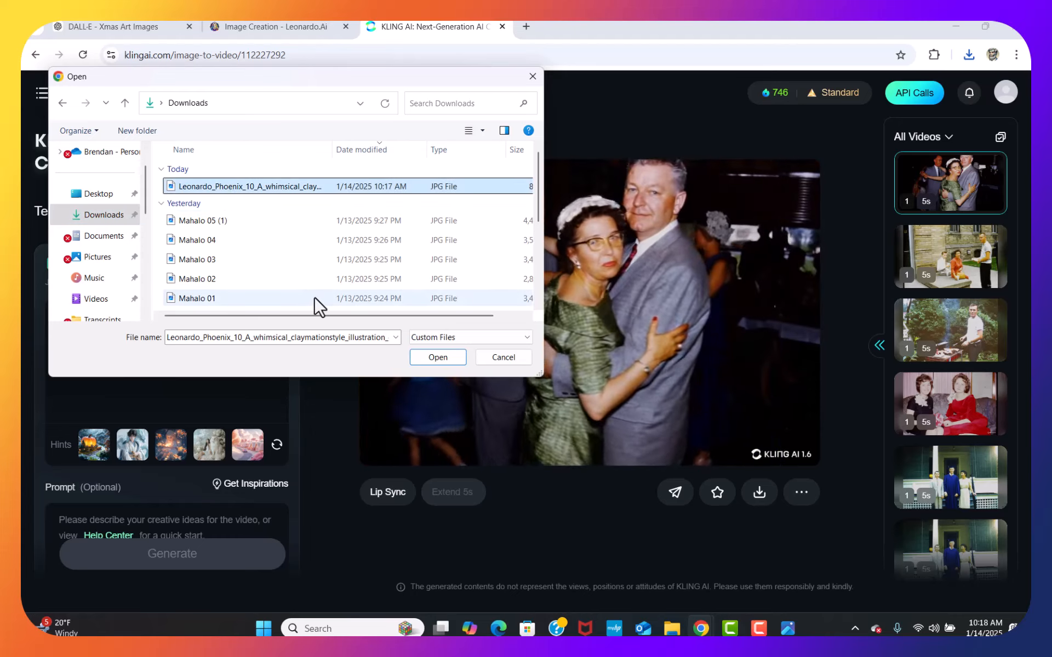
left_click(435, 357)
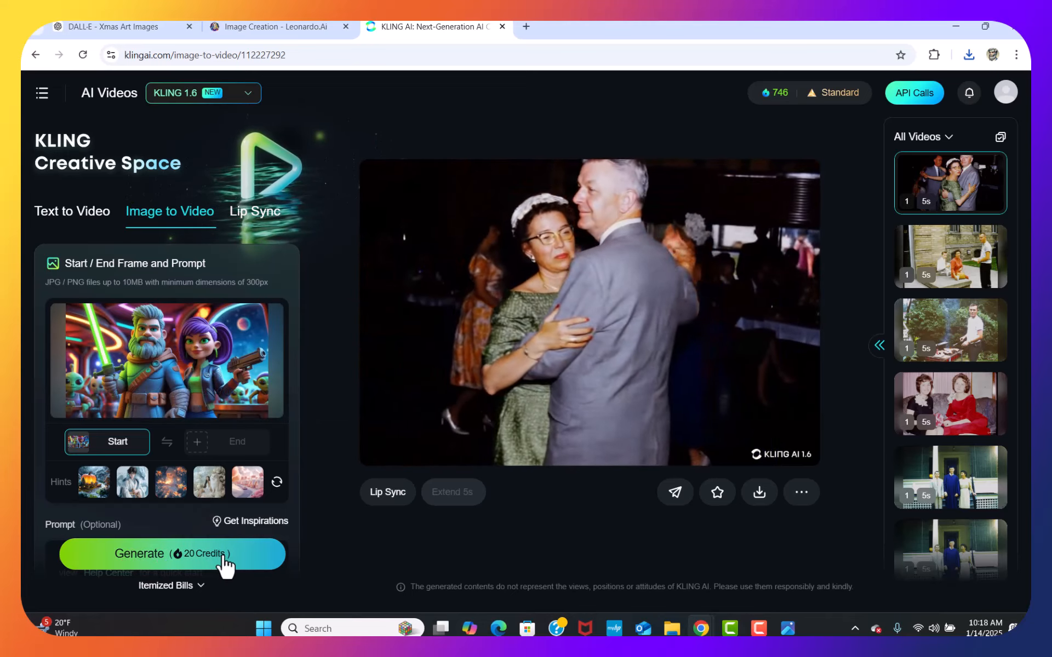
left_click(224, 558)
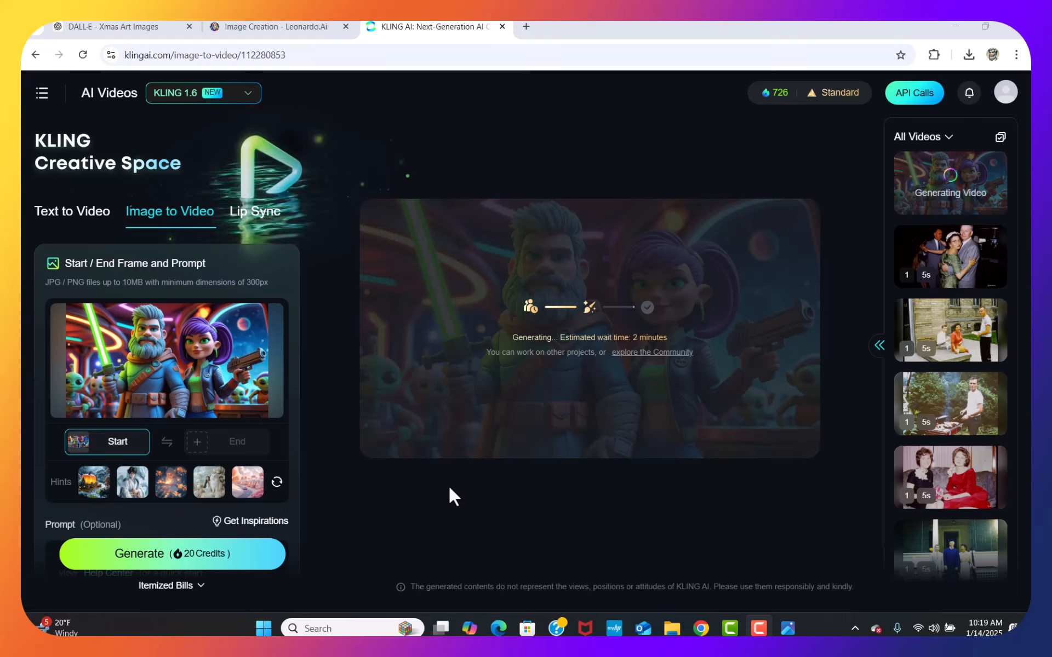
mouse_move(205, 370)
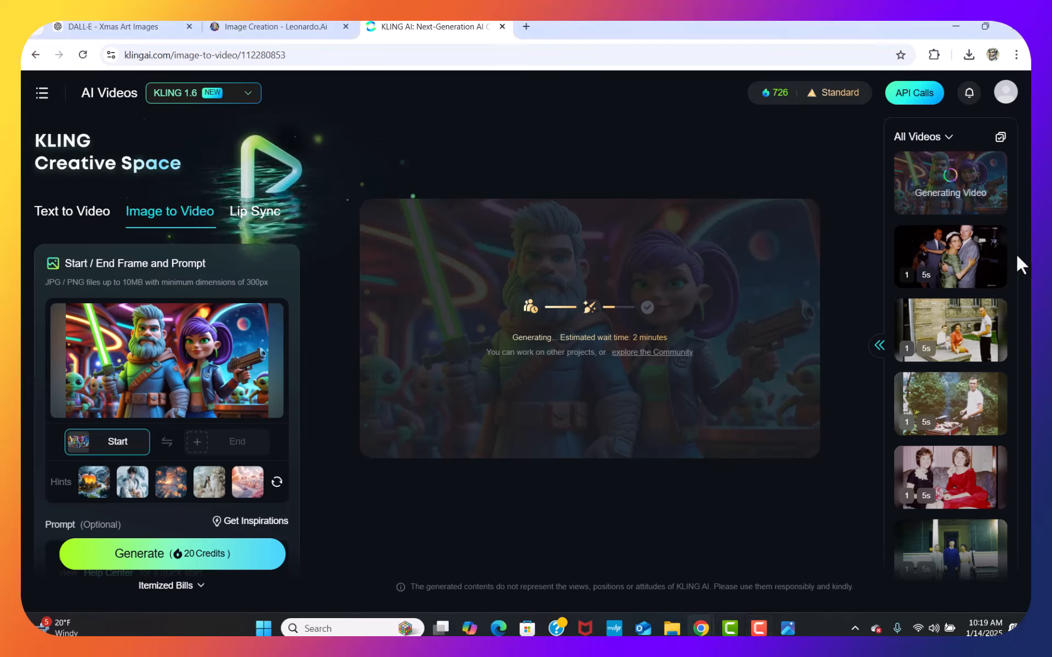
right_click(1019, 300)
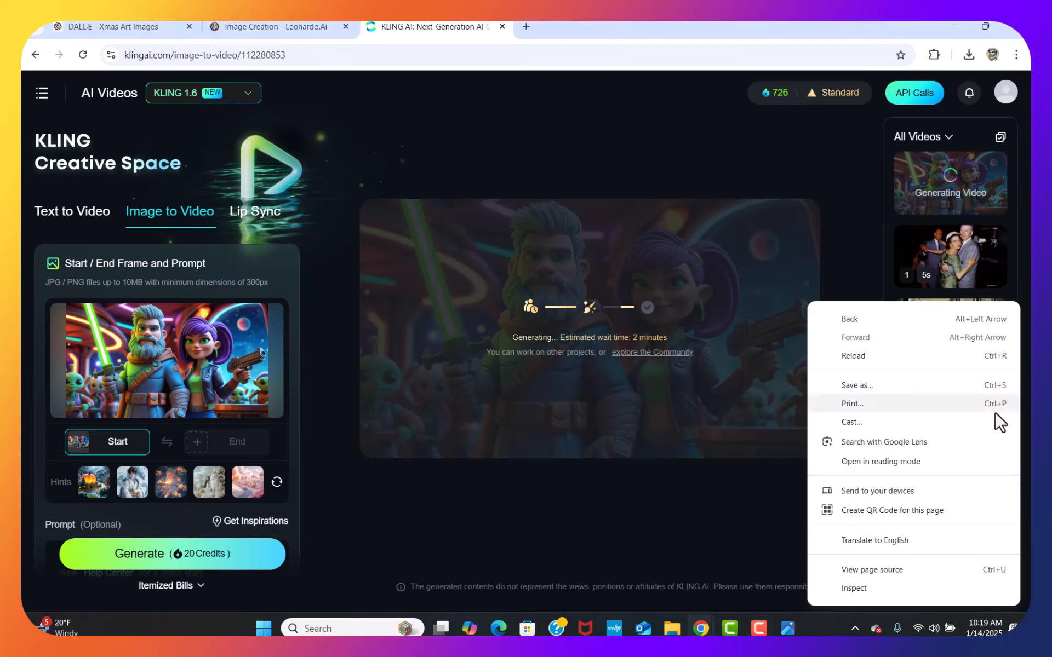
left_click(1018, 228)
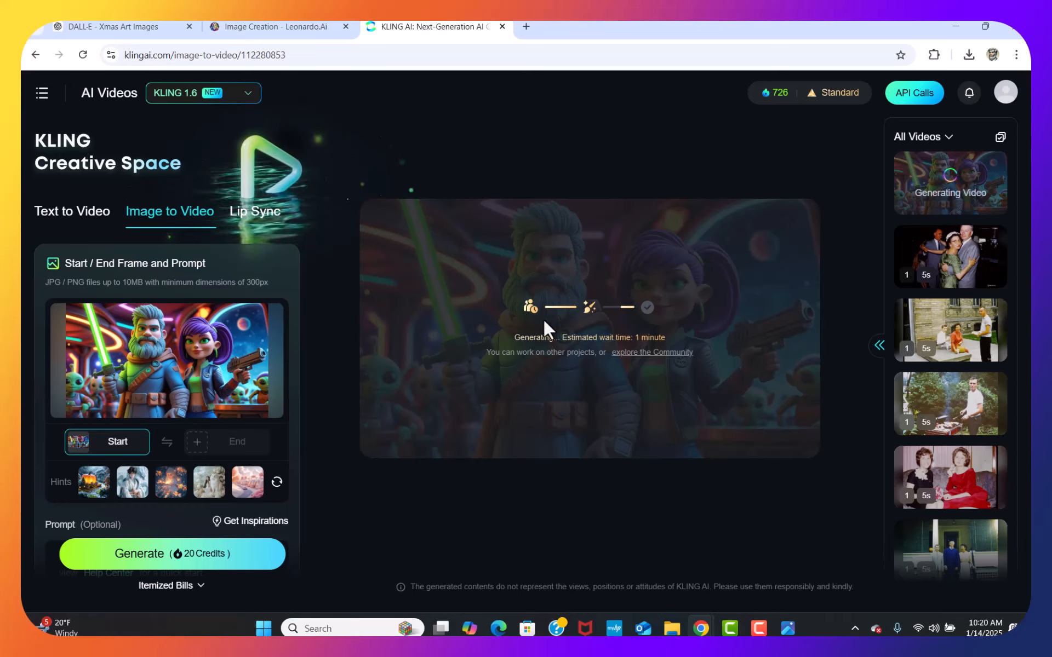
- In the DALL·E conversation, select the SPOCE sign in the claymation space scene and submit the edit "add the text SPACE"
mouse_move(229, 353)
left_click(147, 26)
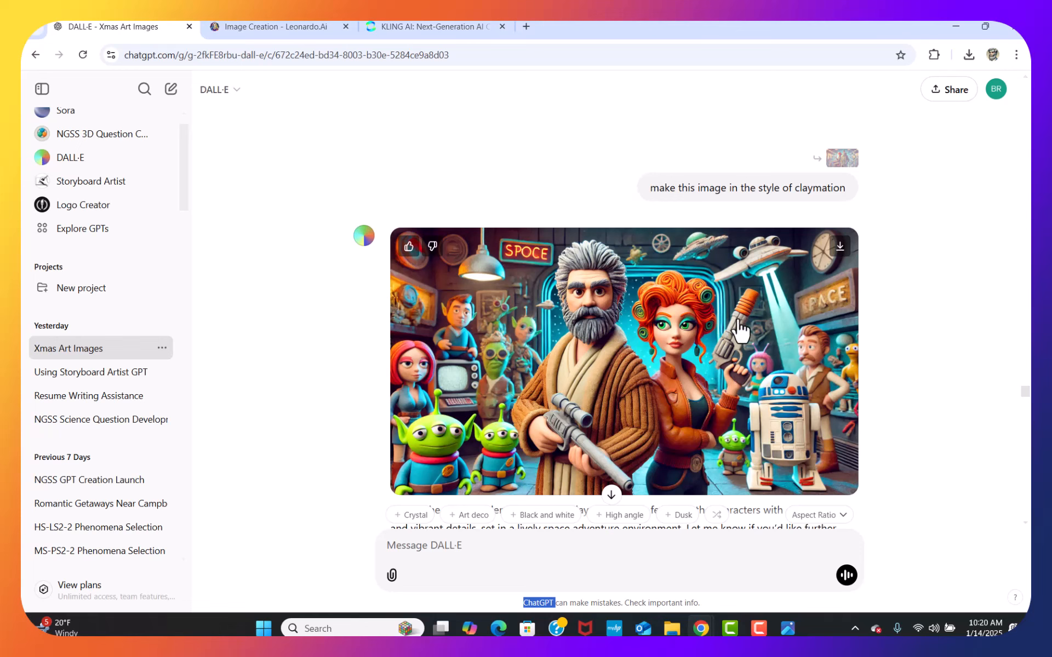
left_click(762, 317)
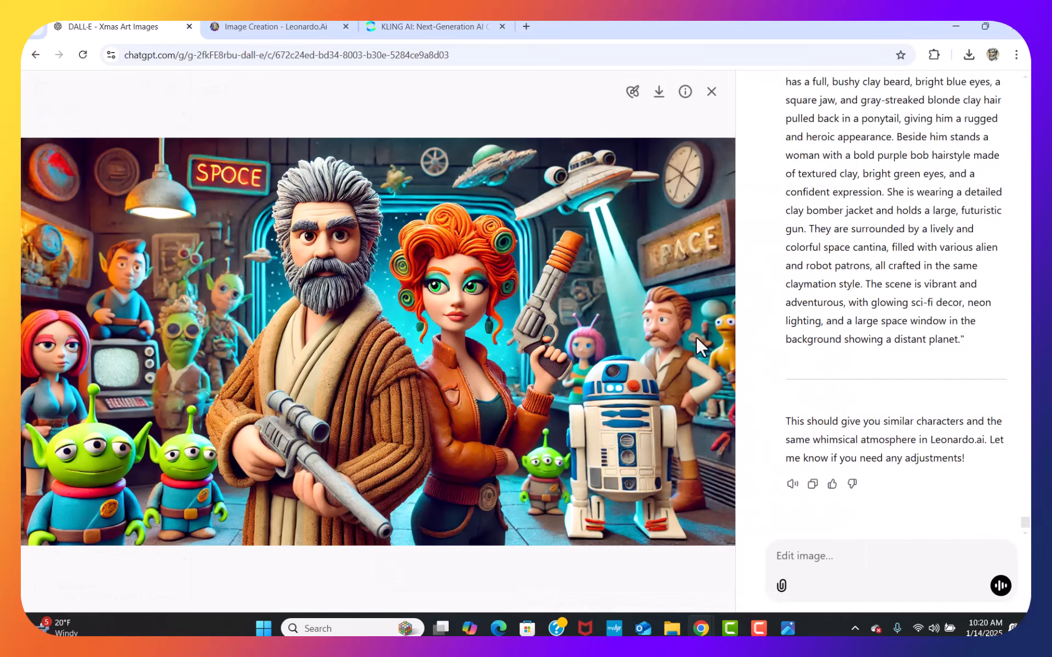
left_click(631, 92)
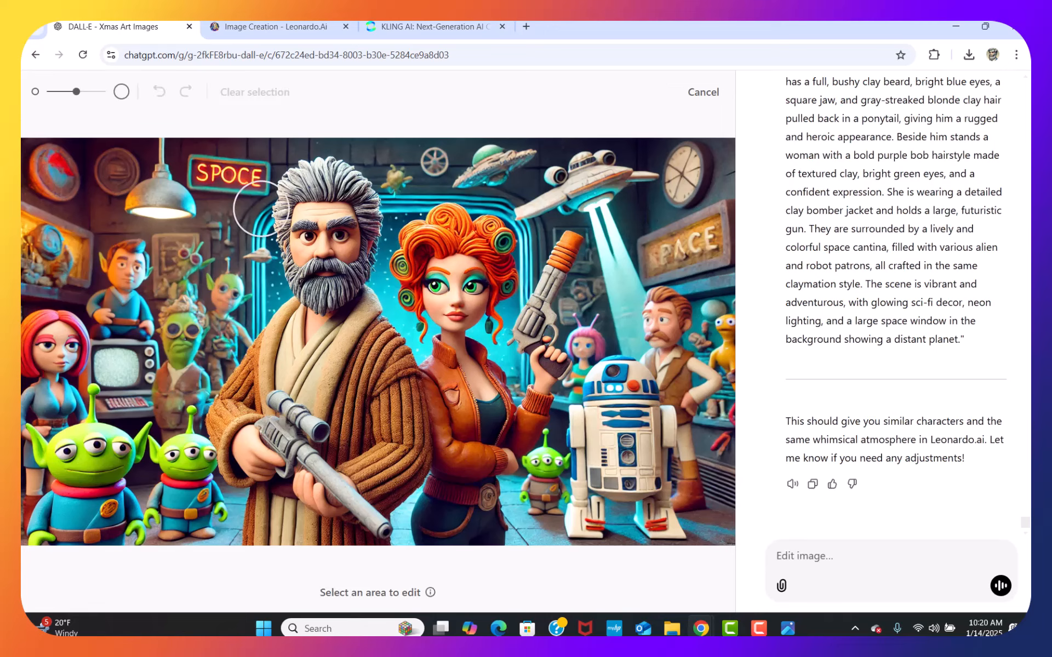
mouse_move(204, 171)
left_mouse_down()
mouse_move(257, 172)
mouse_move(245, 177)
left_mouse_up()
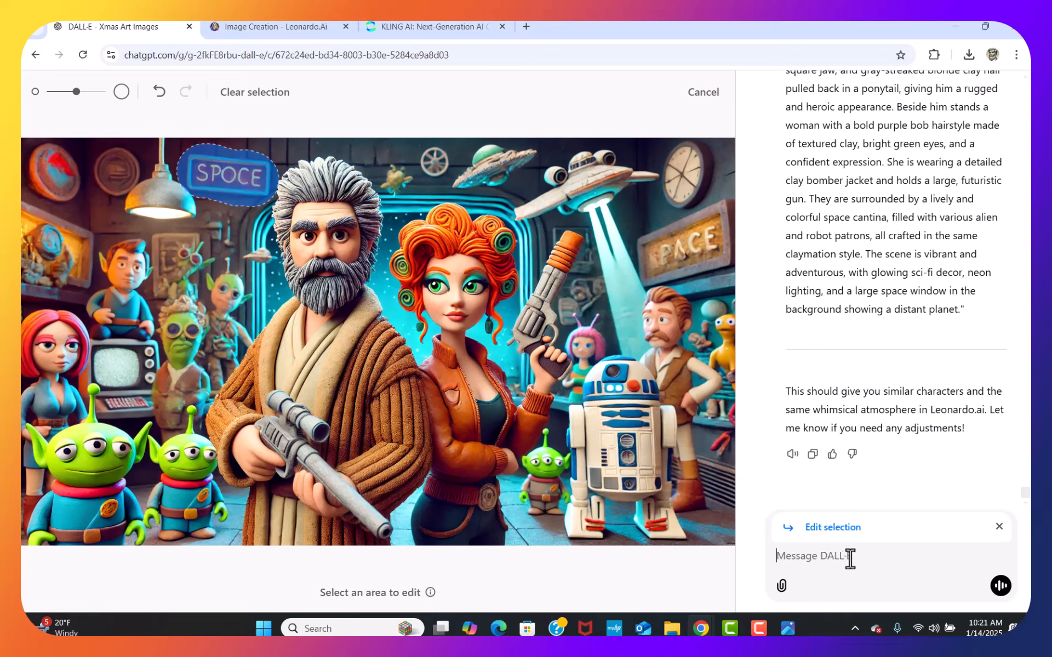
type("add the te")
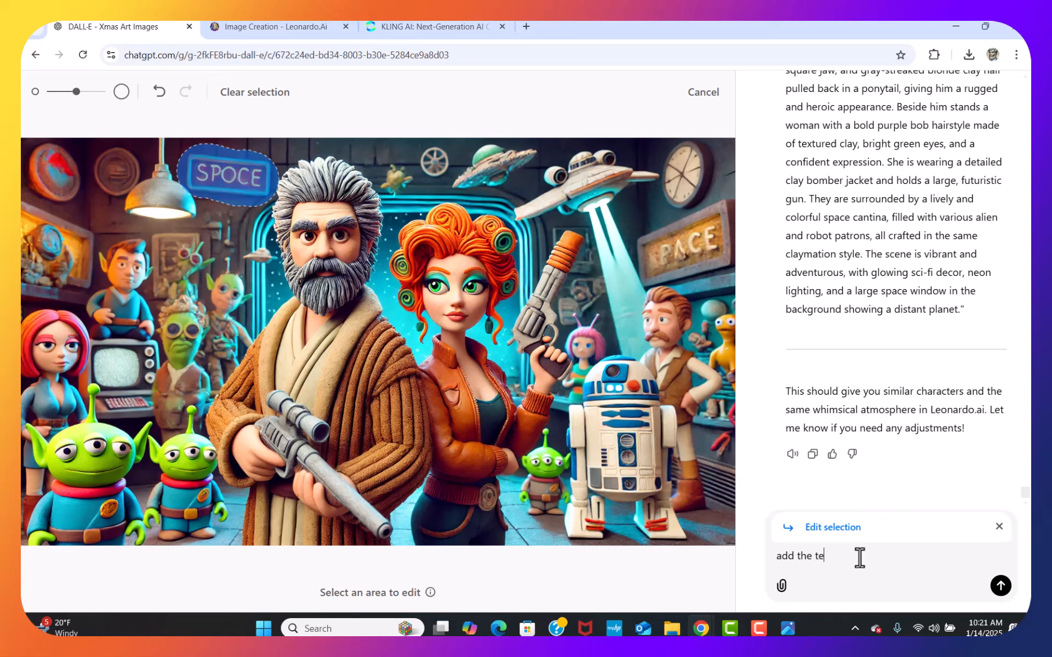
type("xt SPACE")
left_click(1000, 586)
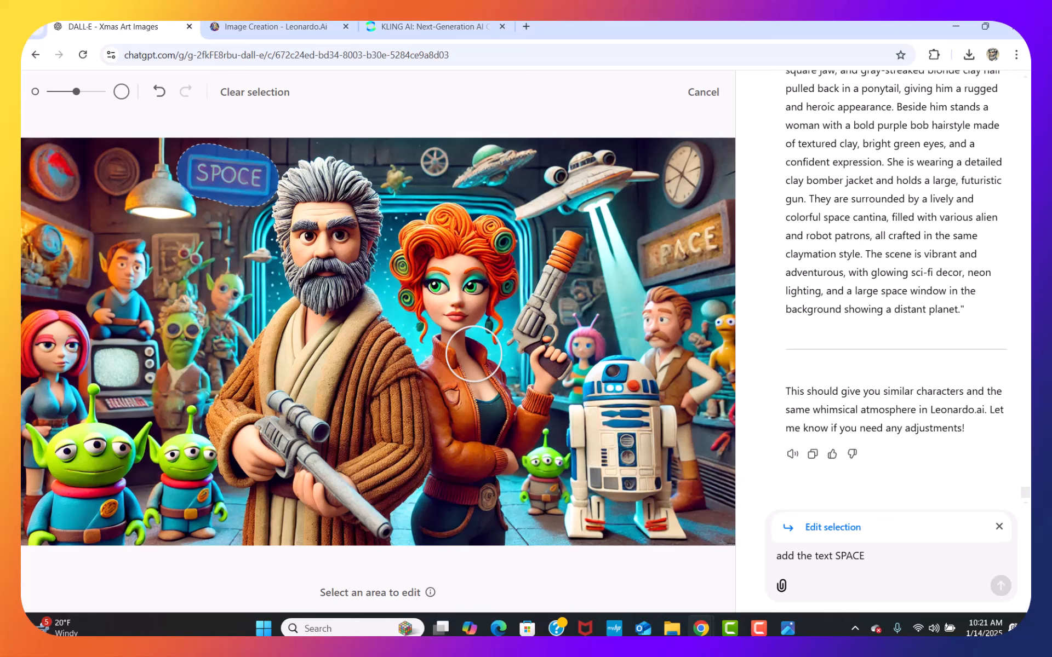
key("Return")
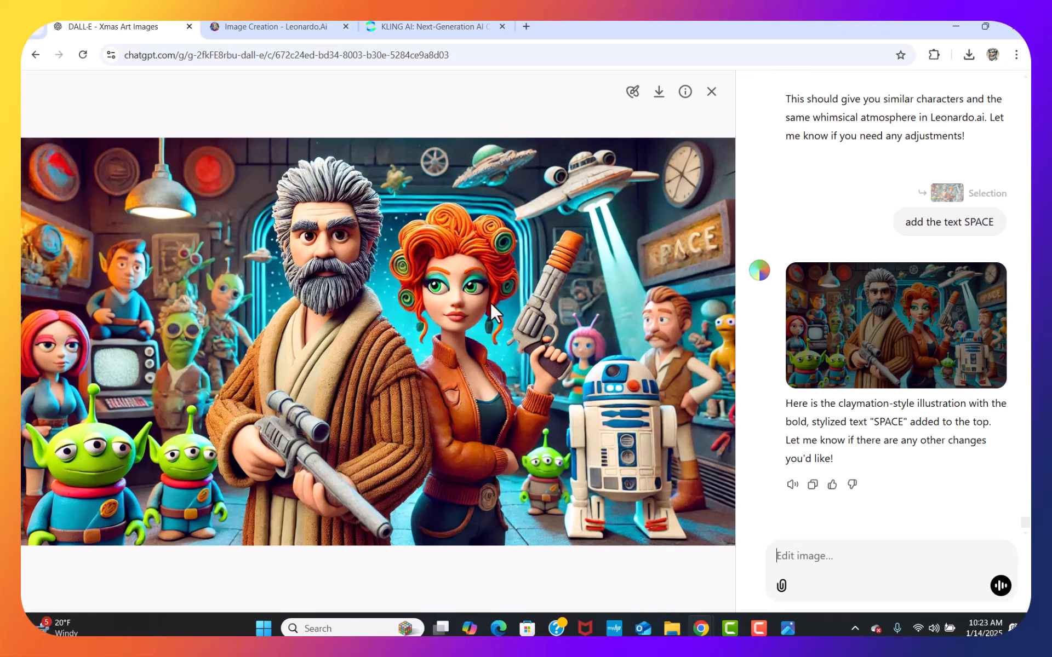
- Switch to Leonardo.Ai and reveal the second image of the newest claymation generation, hidden as possibly explicit
left_click(282, 30)
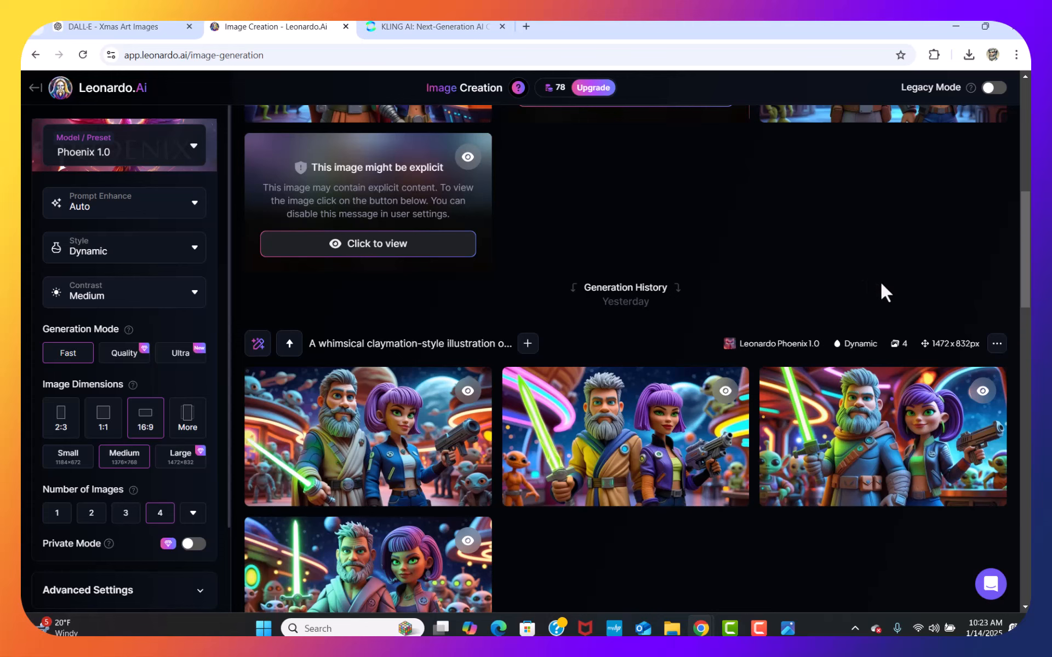
left_click_drag(1025, 298, 1014, 233)
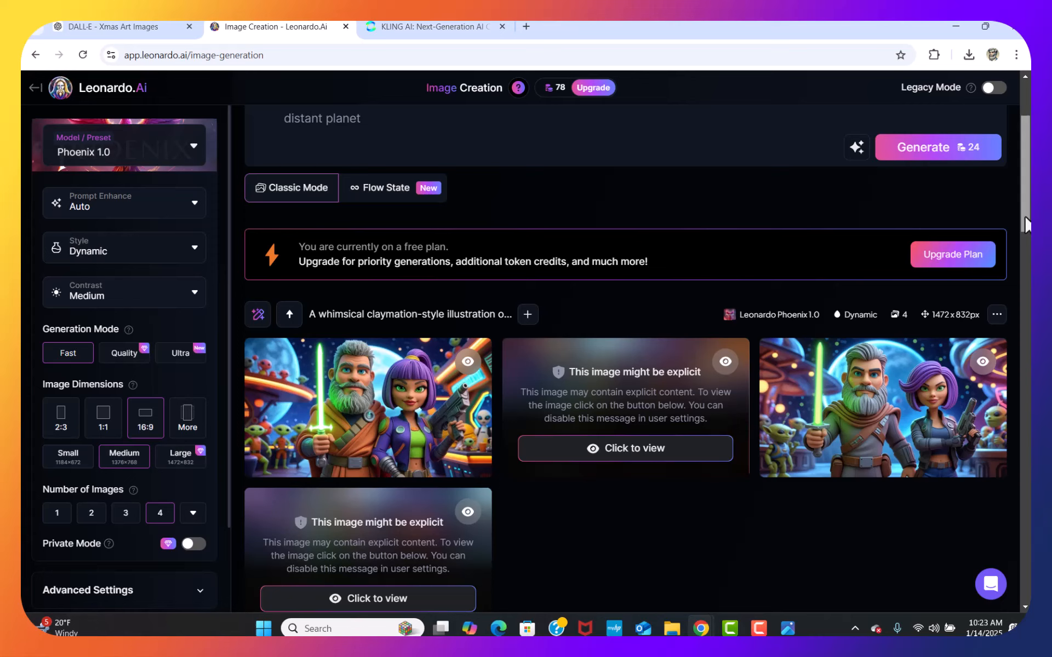
left_click(679, 459)
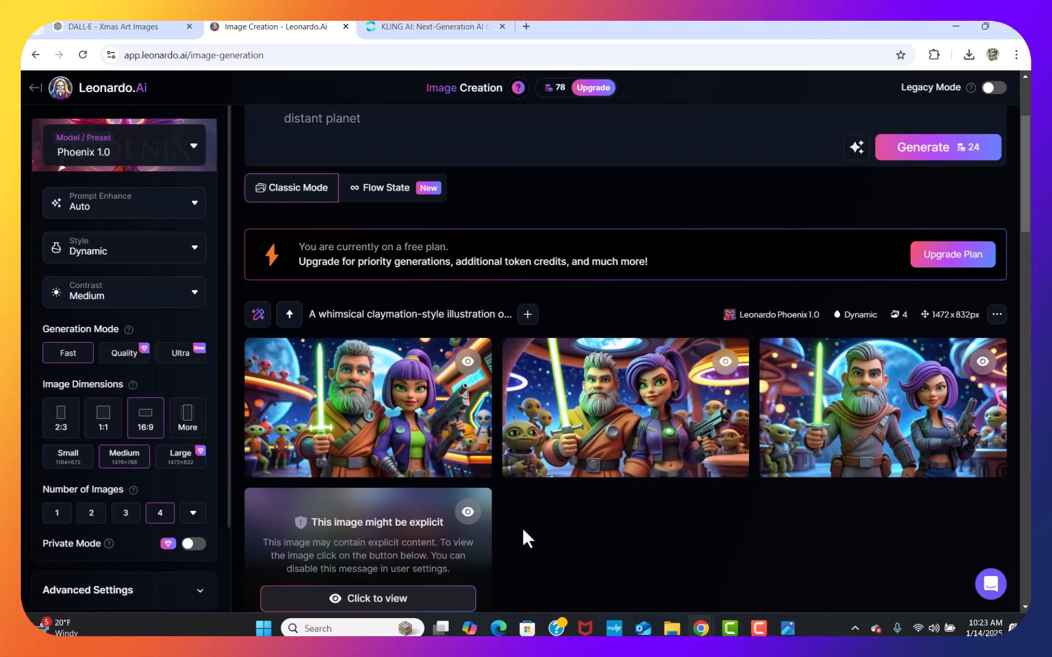
- Switch to KLING AI and examine the Lip Sync text-to-speech, voice and emotion options for the claymation couple video
left_click(435, 28)
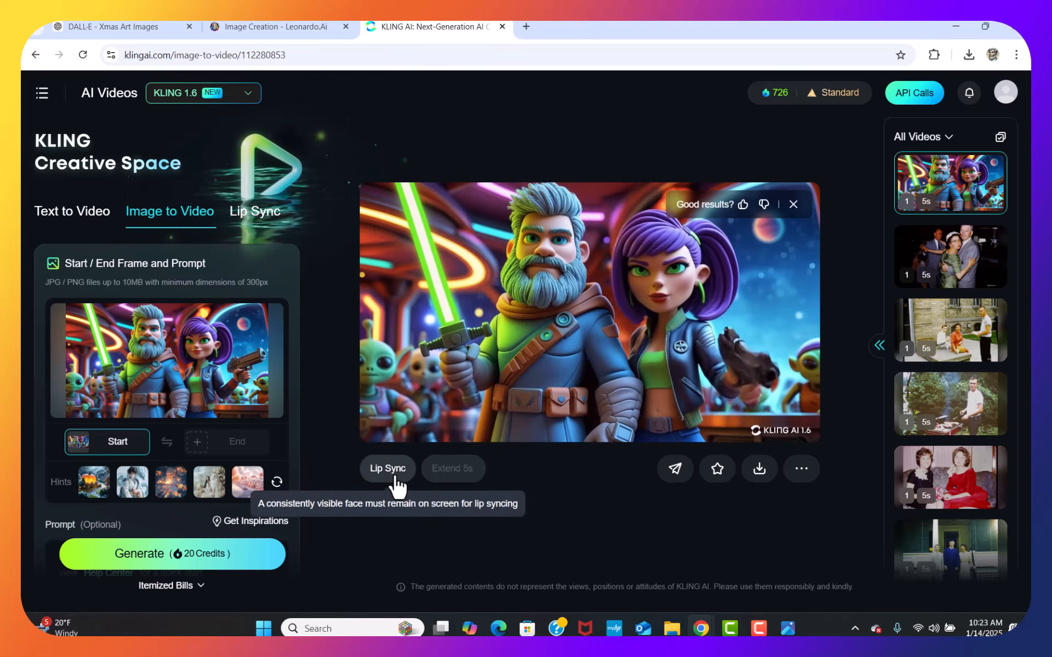
left_click(393, 473)
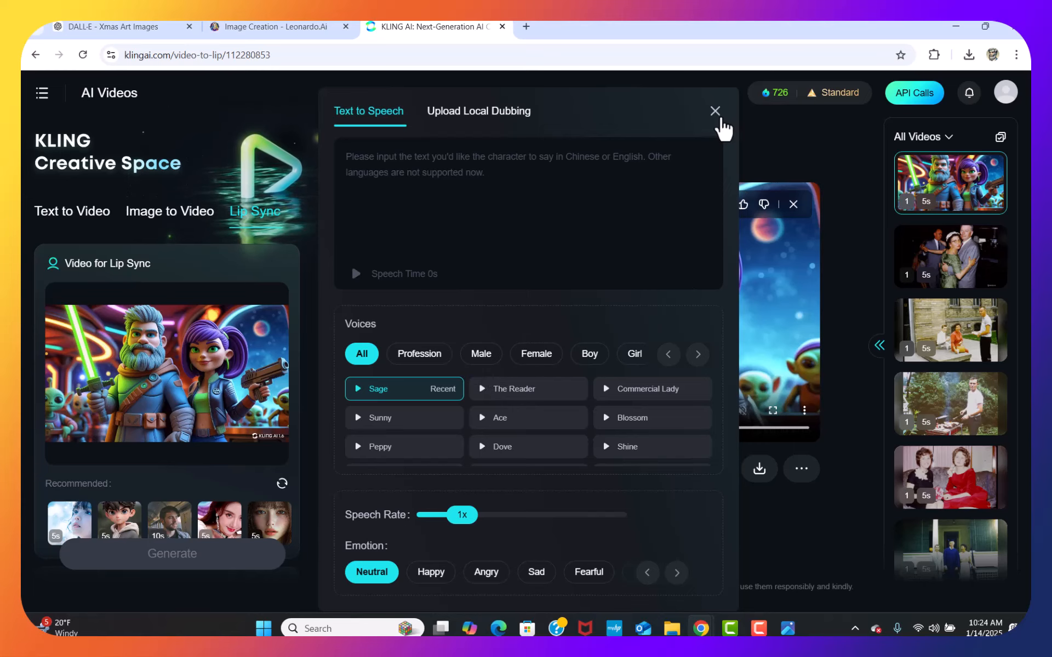
left_click(715, 112)
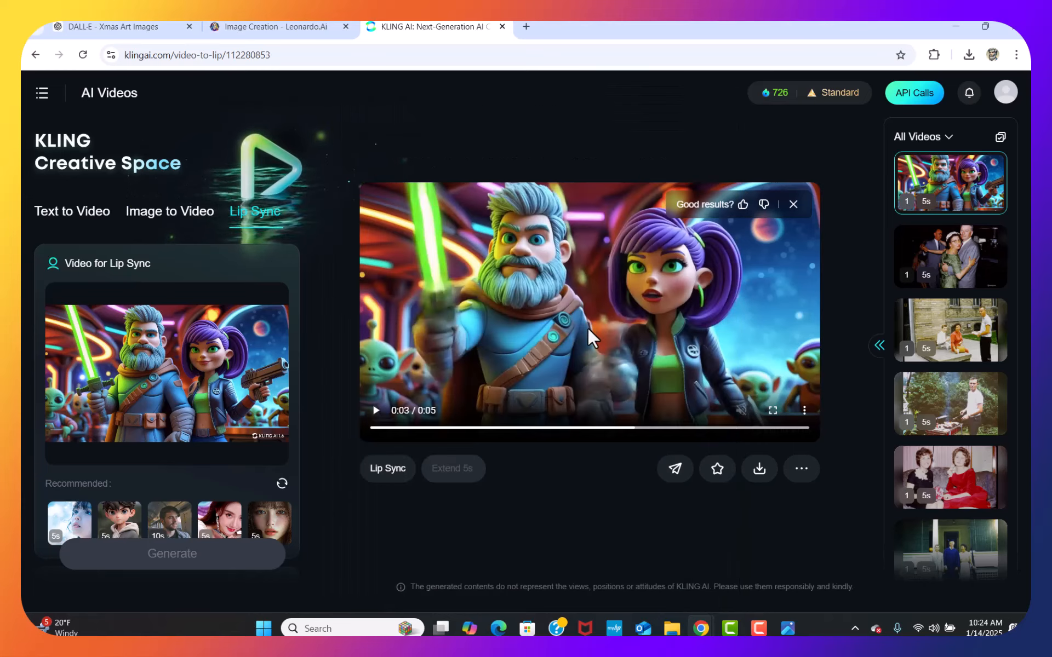
- Download the claymation couple video without the watermark
left_click(760, 469)
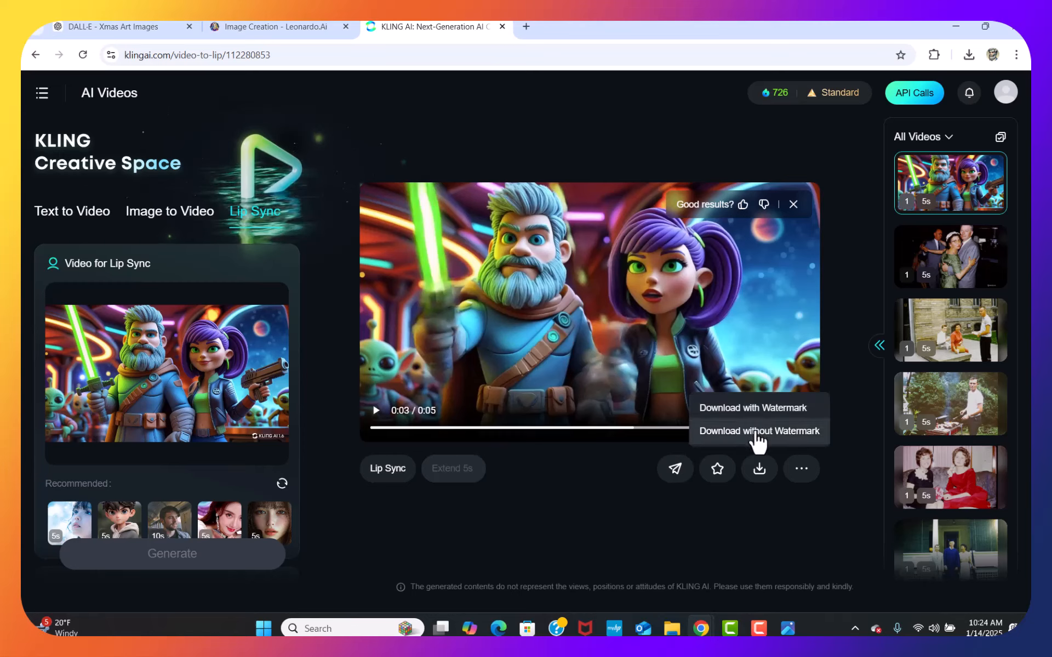
left_click(758, 431)
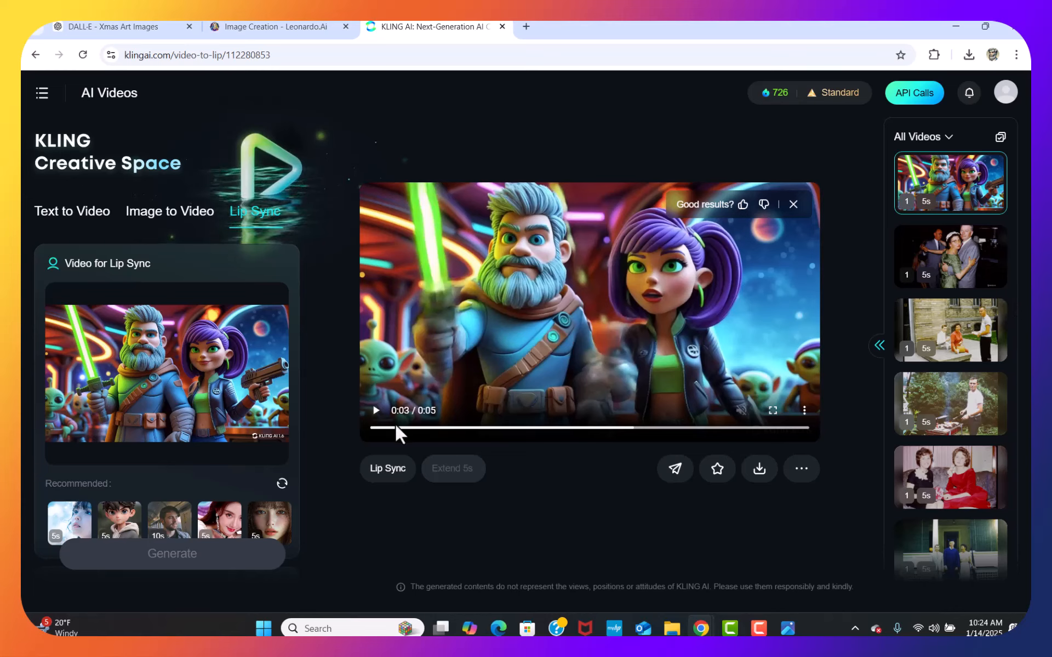
- Play the claymation couple video and return to Image to Video creation
left_click(375, 416)
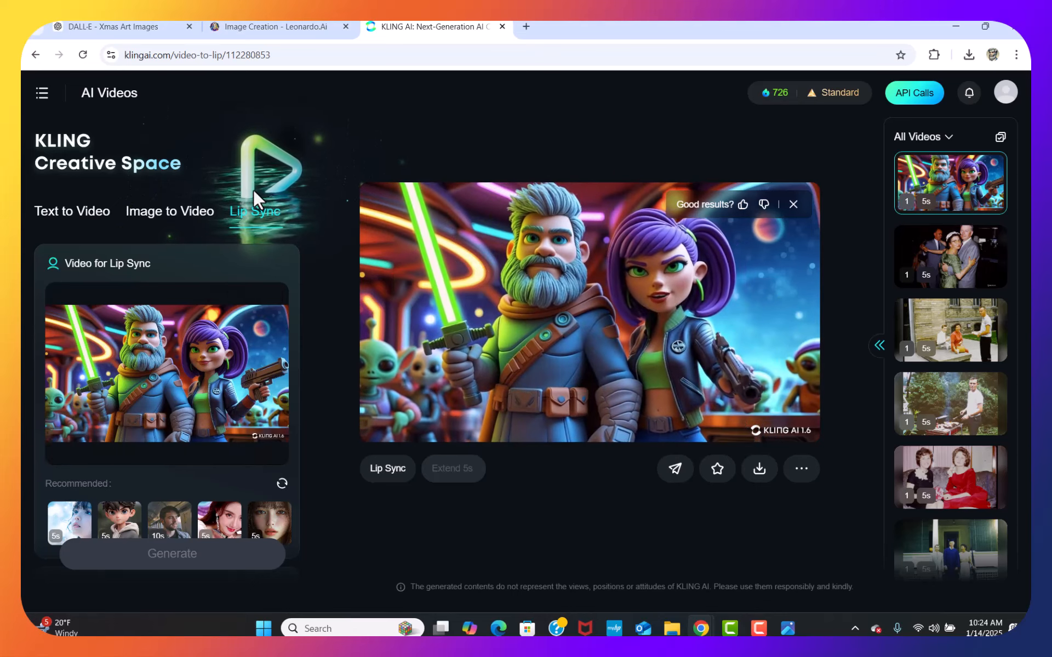
left_click(162, 219)
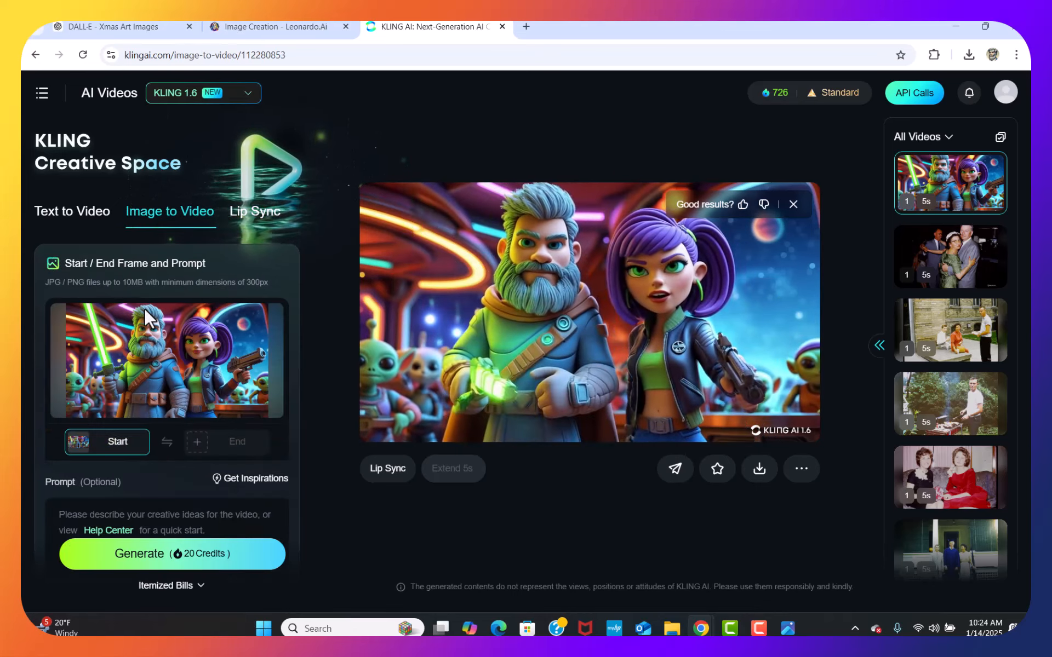